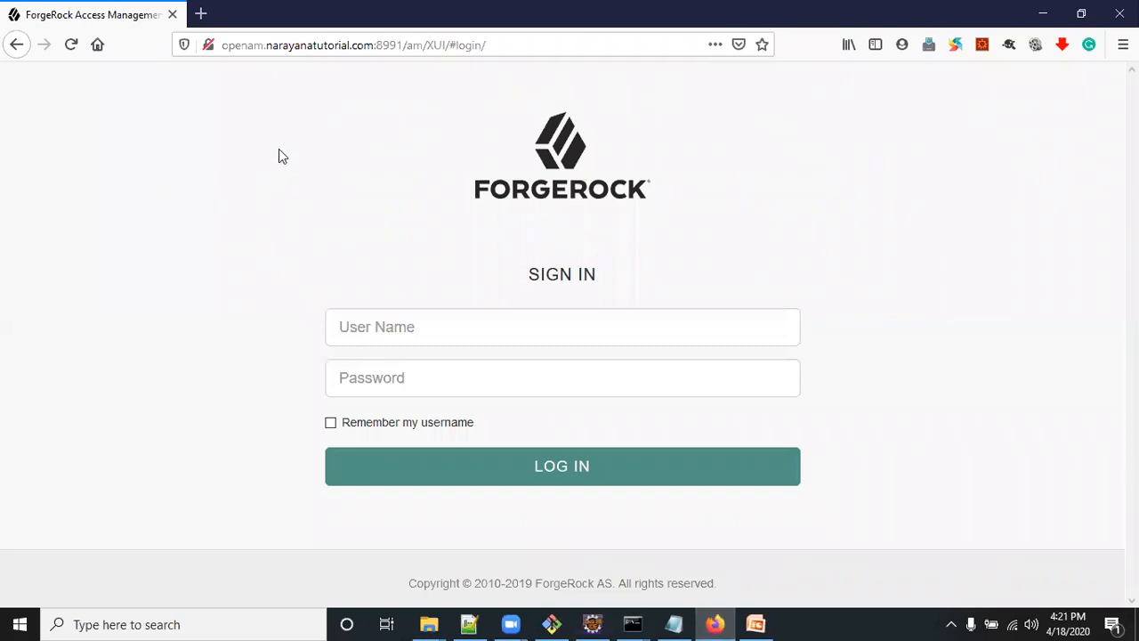
Sign in to the access management console with the user name amadmin and the account password
left_click(359, 325)
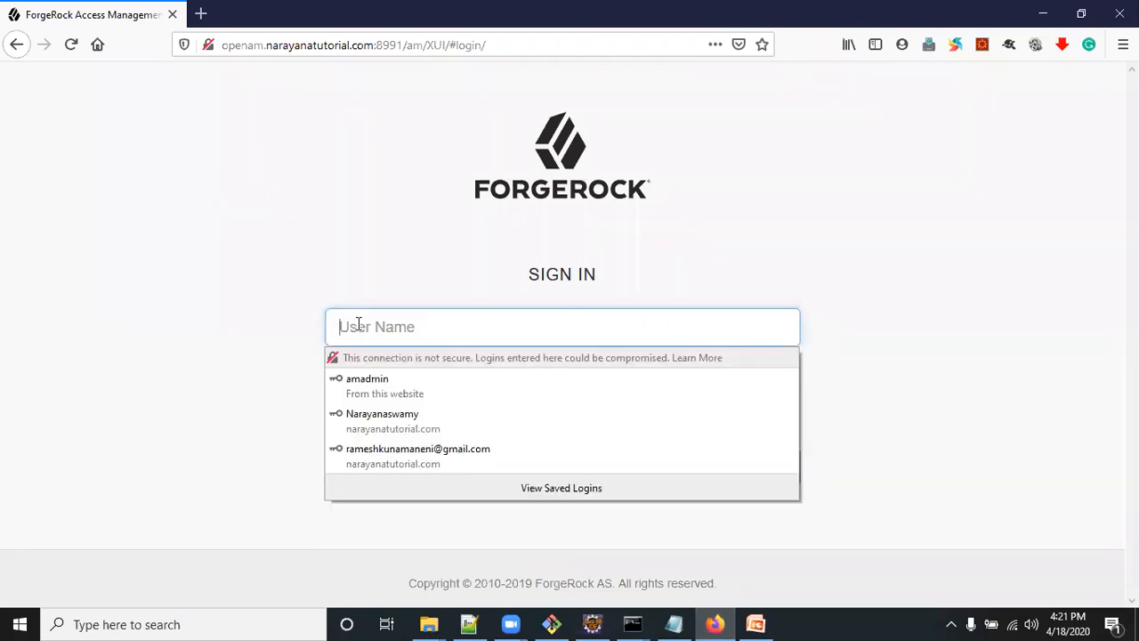
type("amadmin")
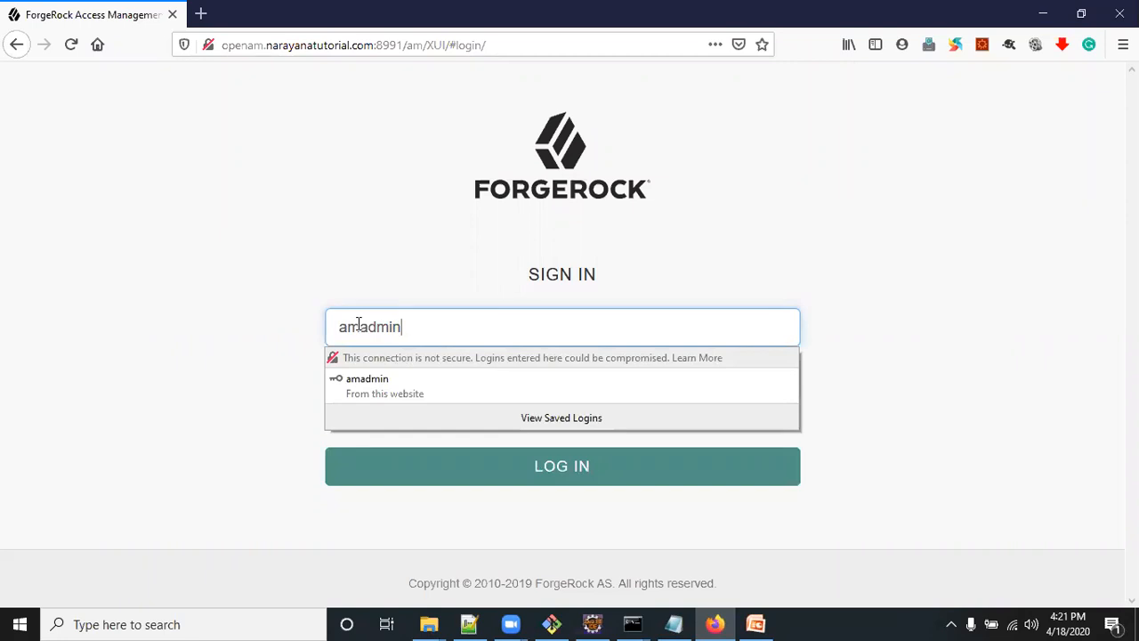
left_click(320, 223)
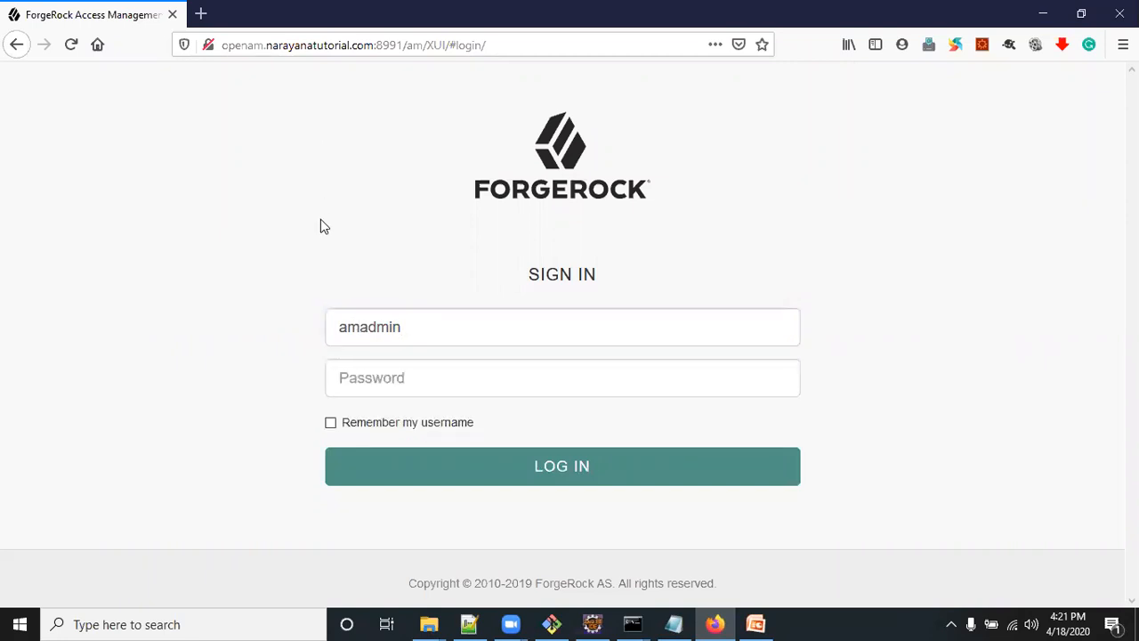
left_click(412, 384)
type("******")
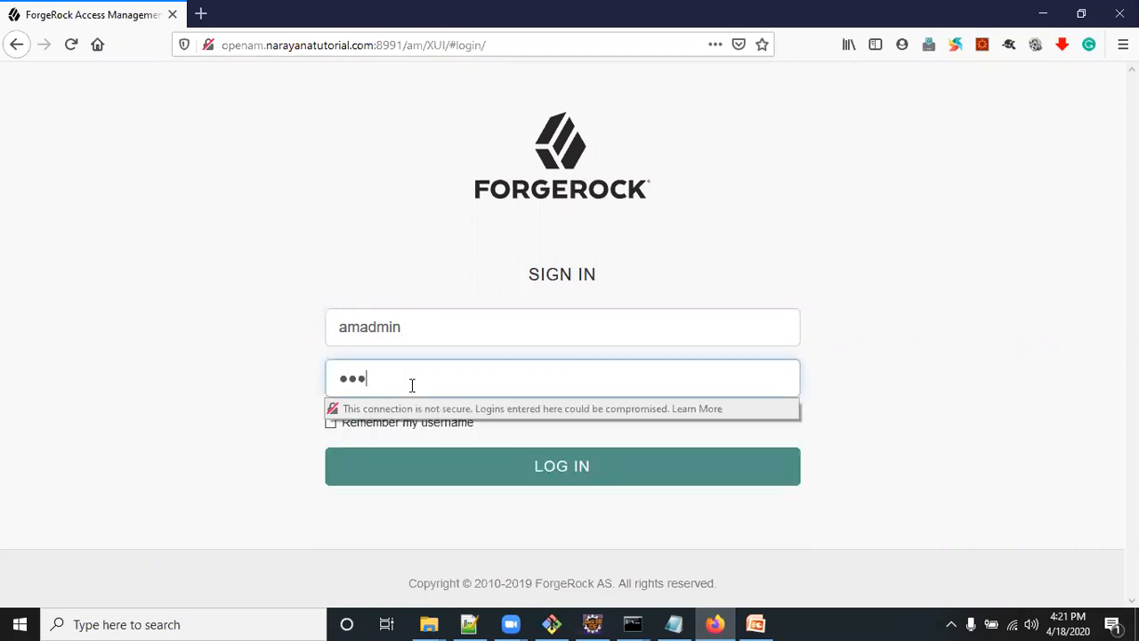
left_click(509, 468)
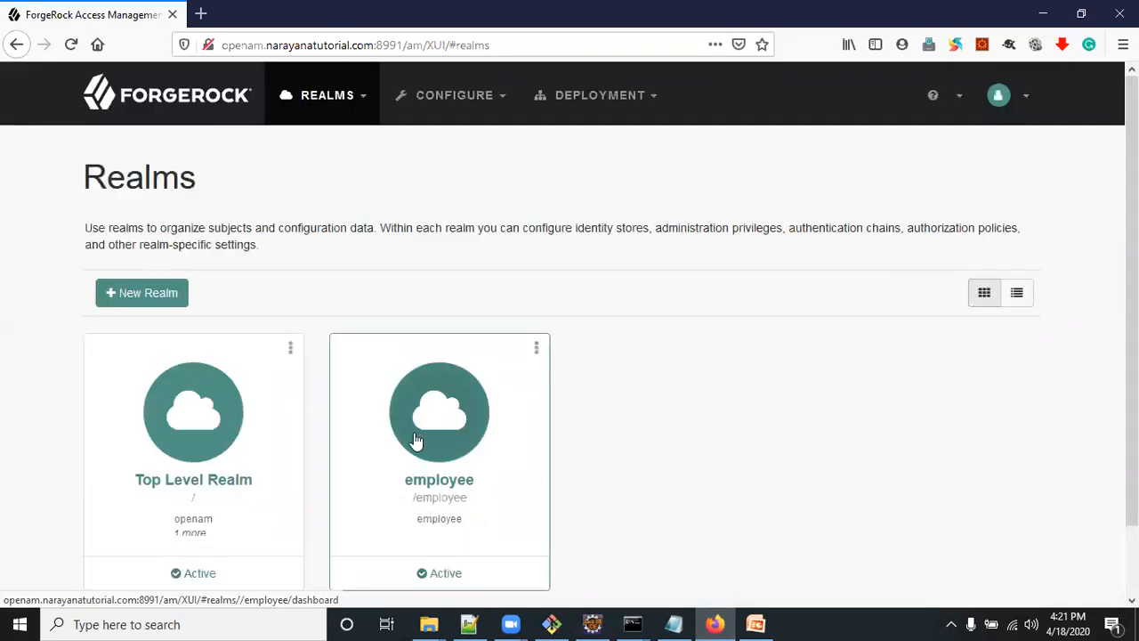
Create a new authentication tree named OTPTestNode in the employee realm
left_click(439, 431)
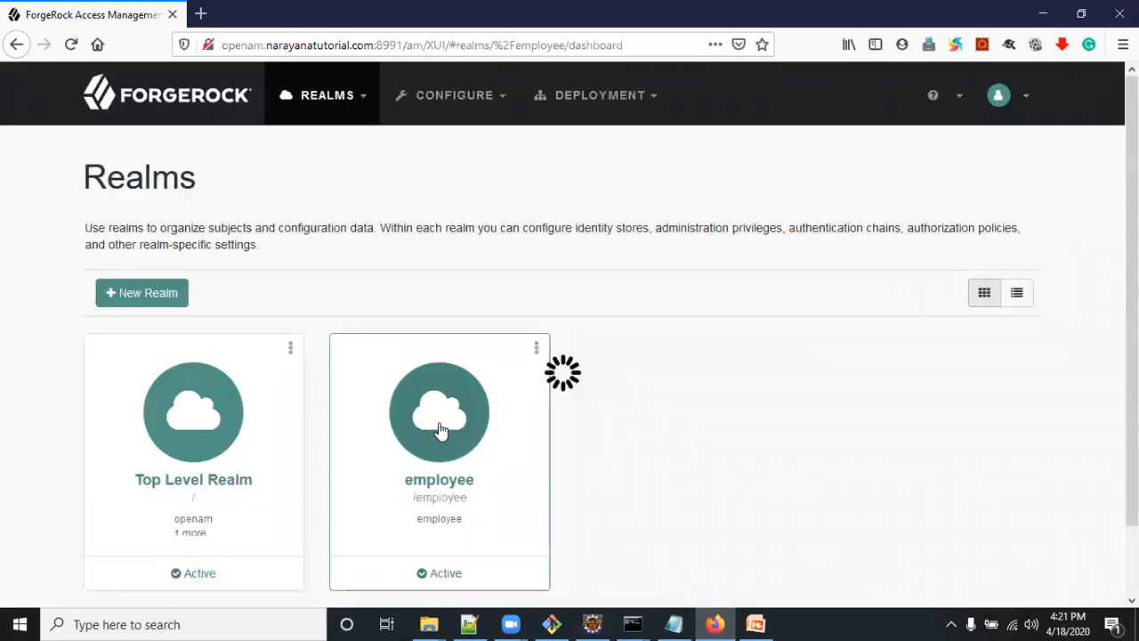
left_click(145, 274)
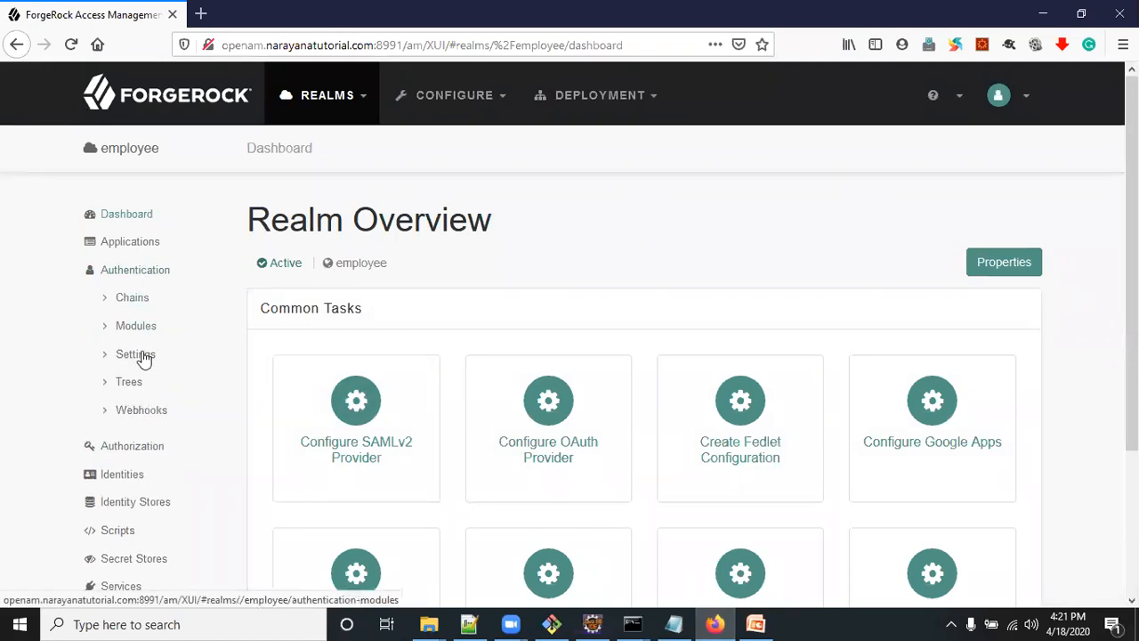
left_click(129, 384)
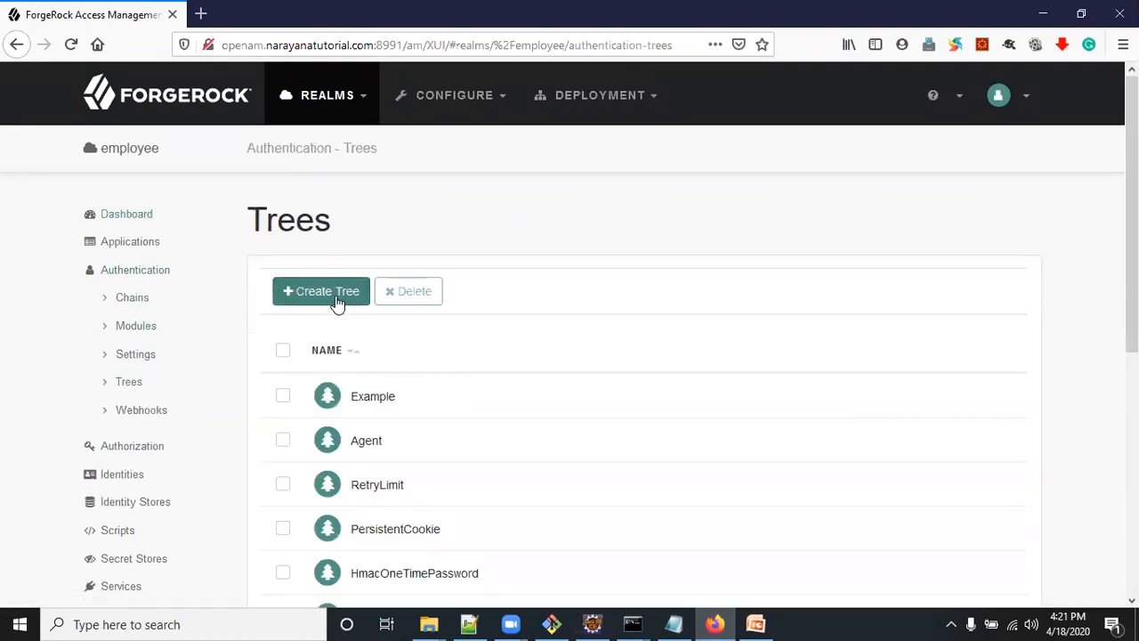
left_click(328, 292)
left_click(592, 285)
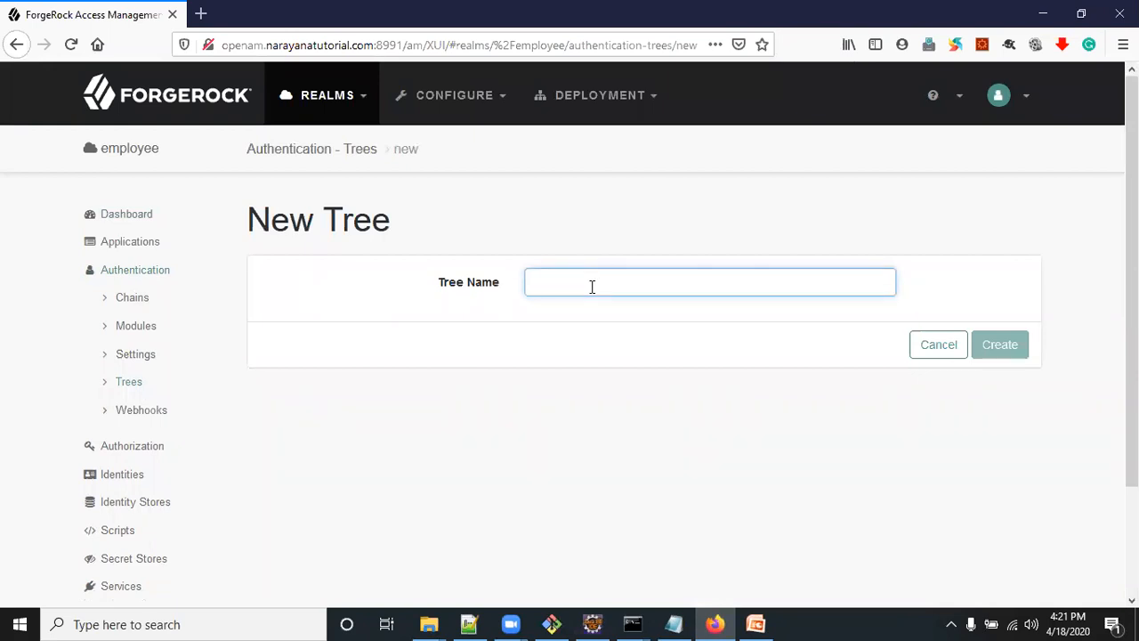
type("OTPTestNode")
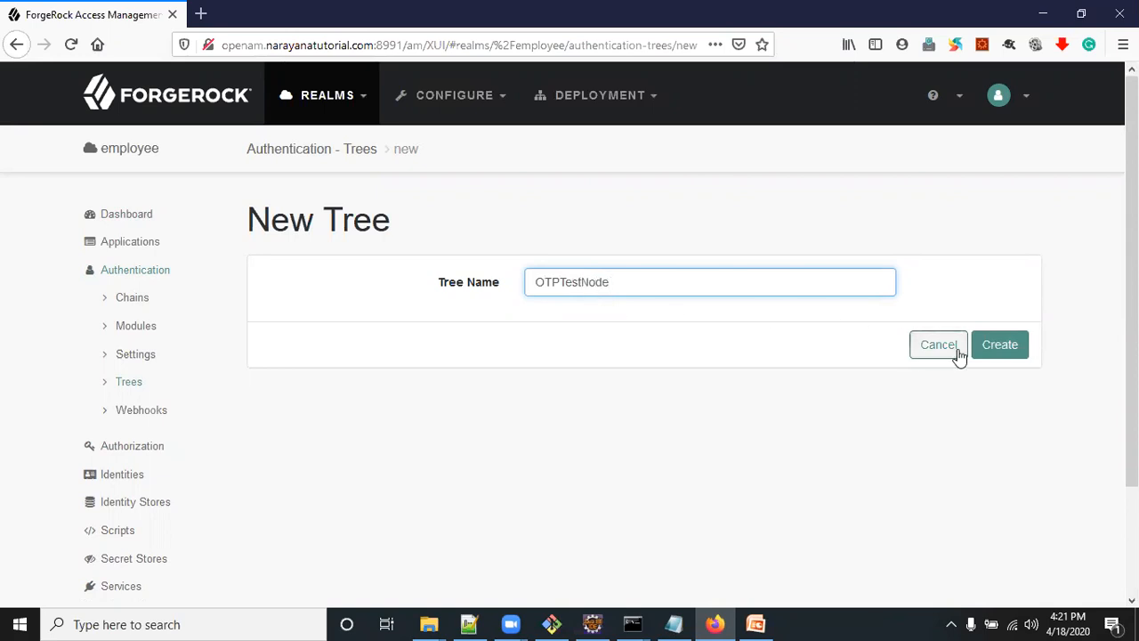
left_click(1000, 349)
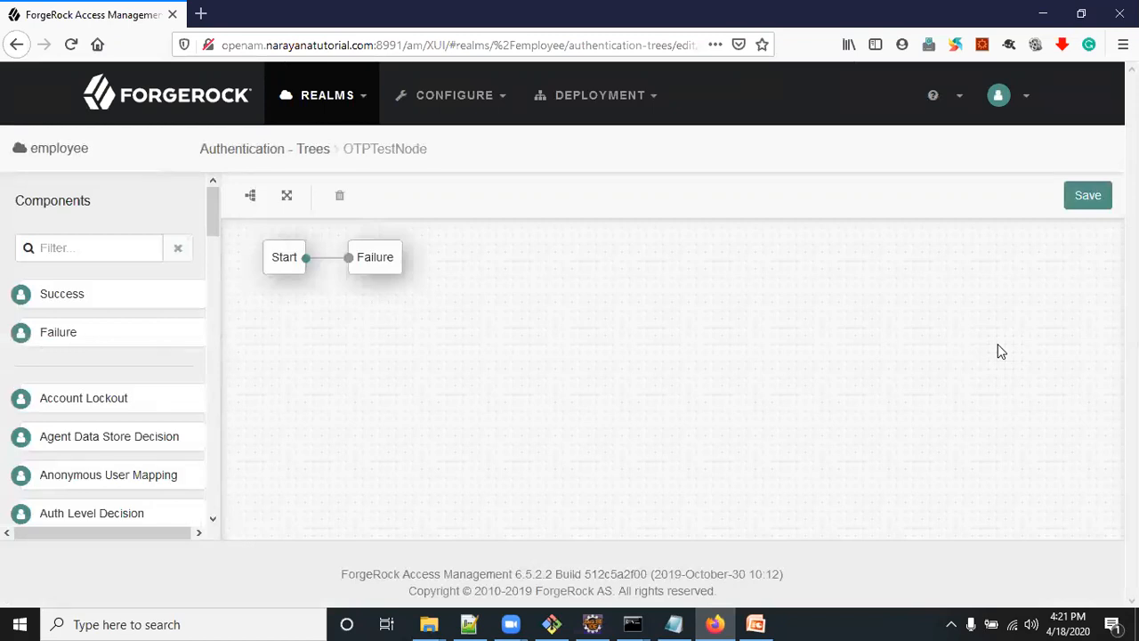
Find the Username Collector component with the filter "user" and add it to the tree canvas
left_click(90, 246)
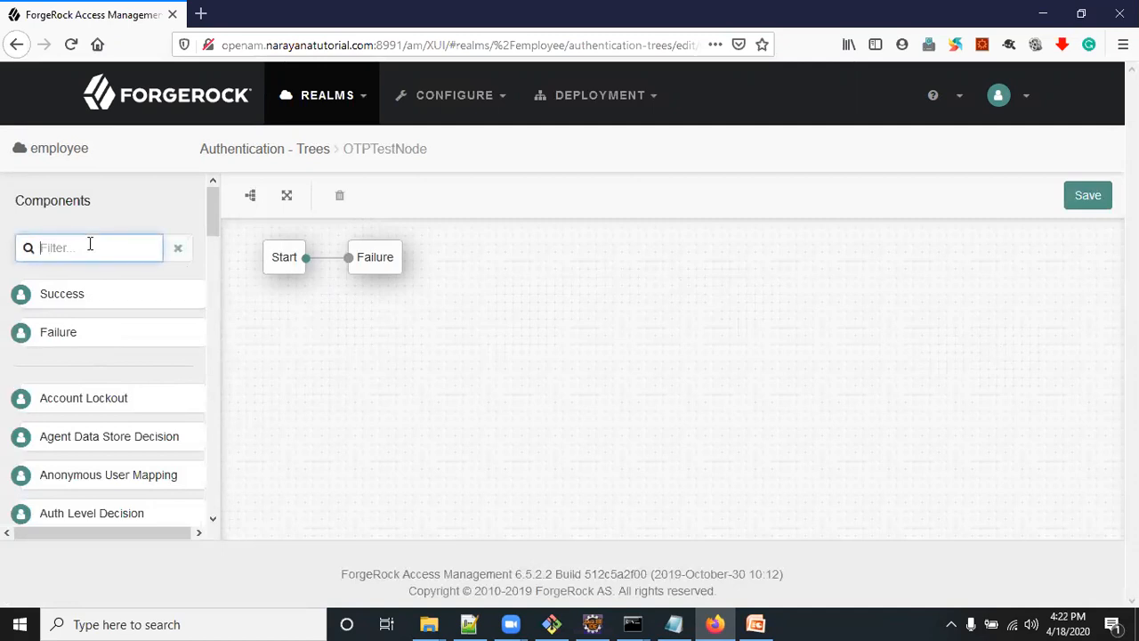
type("user")
left_click_drag(114, 333, 376, 356)
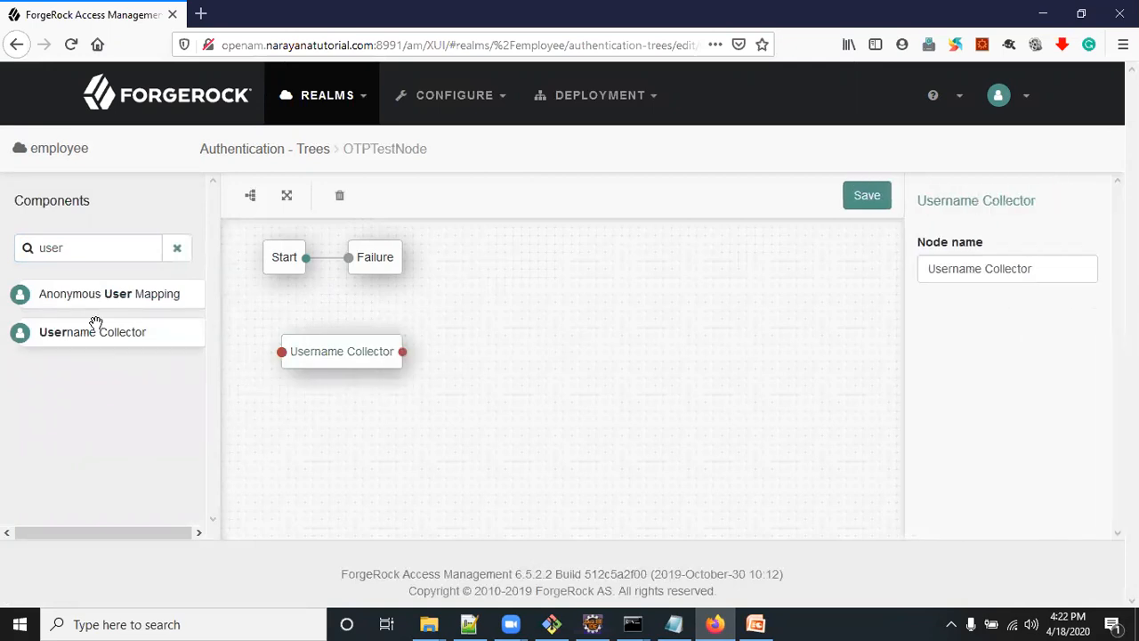
Add a Page Node to the canvas and place the Username Collector inside it
left_click_drag(82, 250, 29, 247)
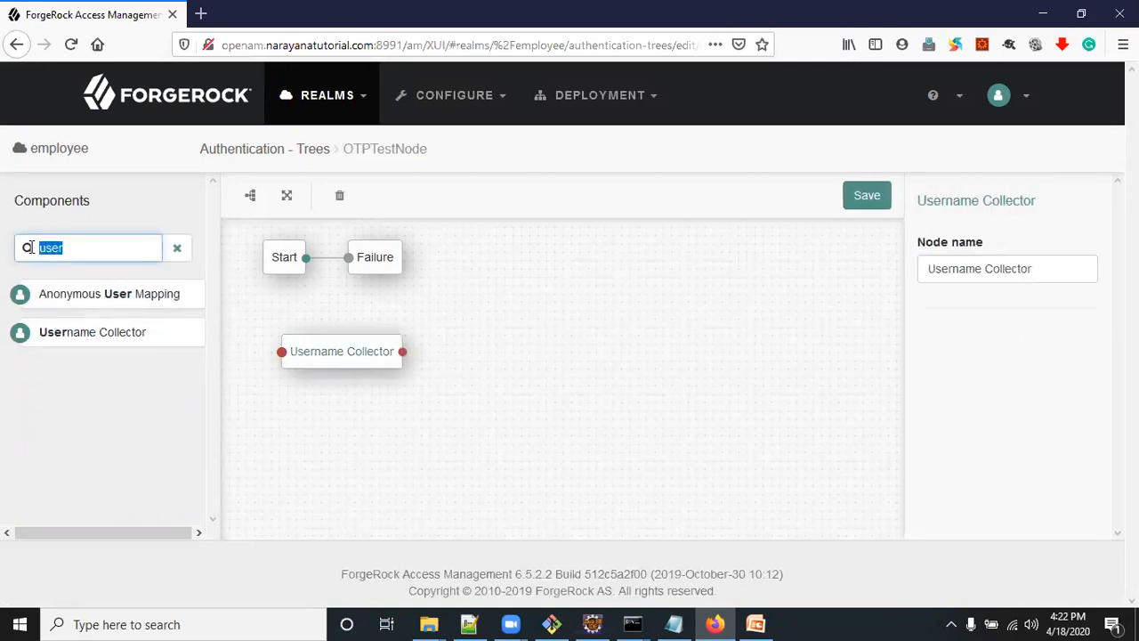
type("page")
left_click_drag(84, 293, 490, 324)
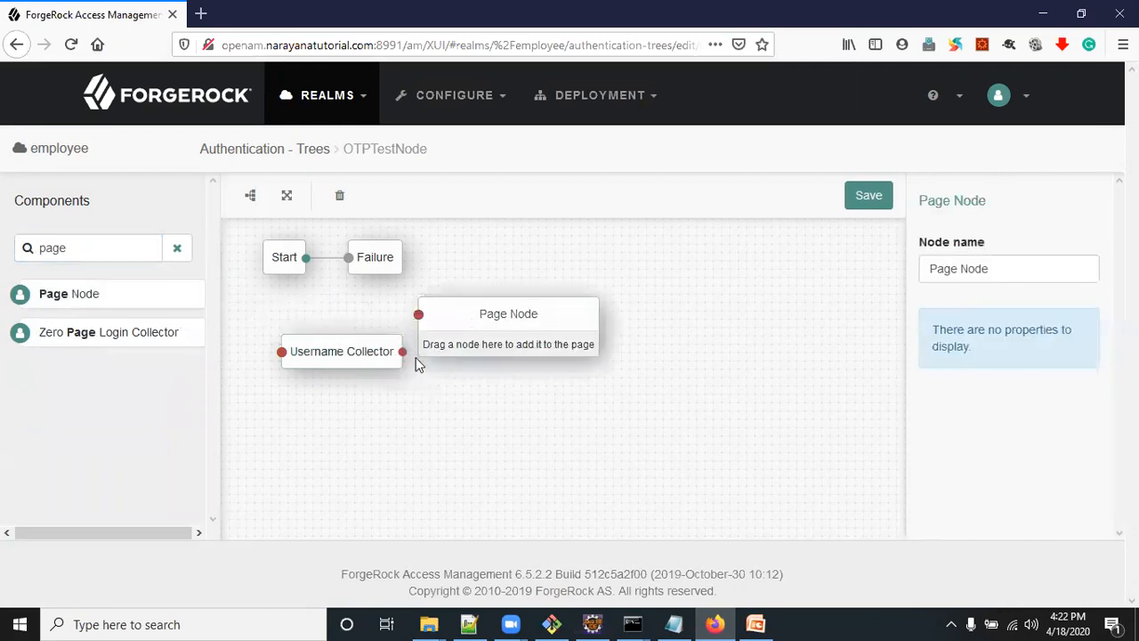
left_click_drag(345, 356, 491, 342)
Add a Password Collector below the Username Collector in the Page Node and connect Start to the Page Node
left_click_drag(97, 249, 9, 247)
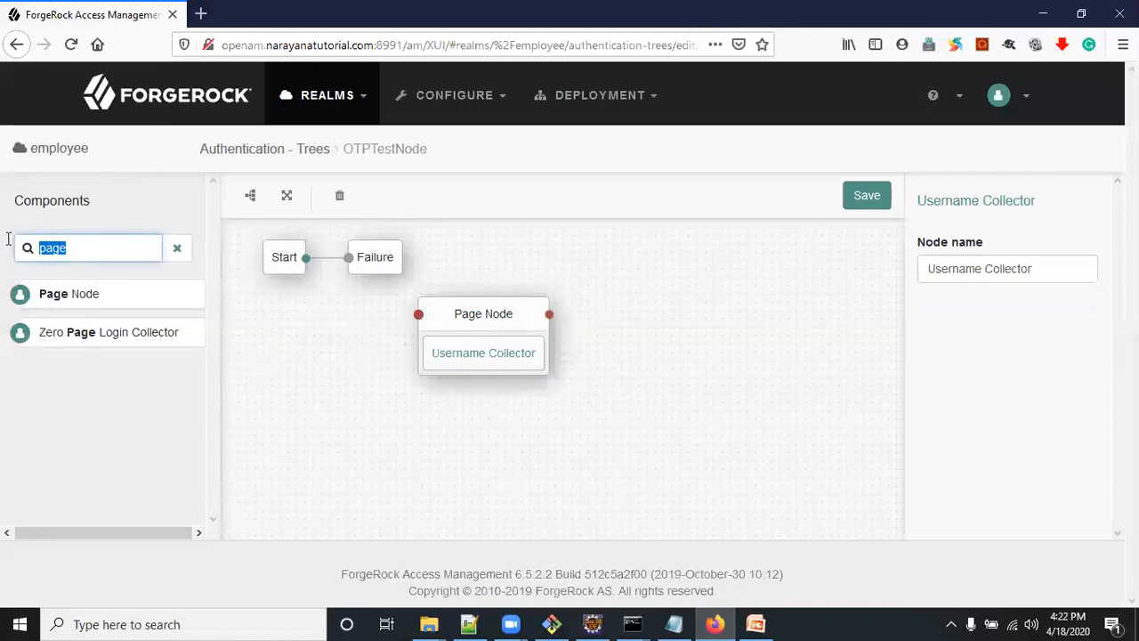
type("pa")
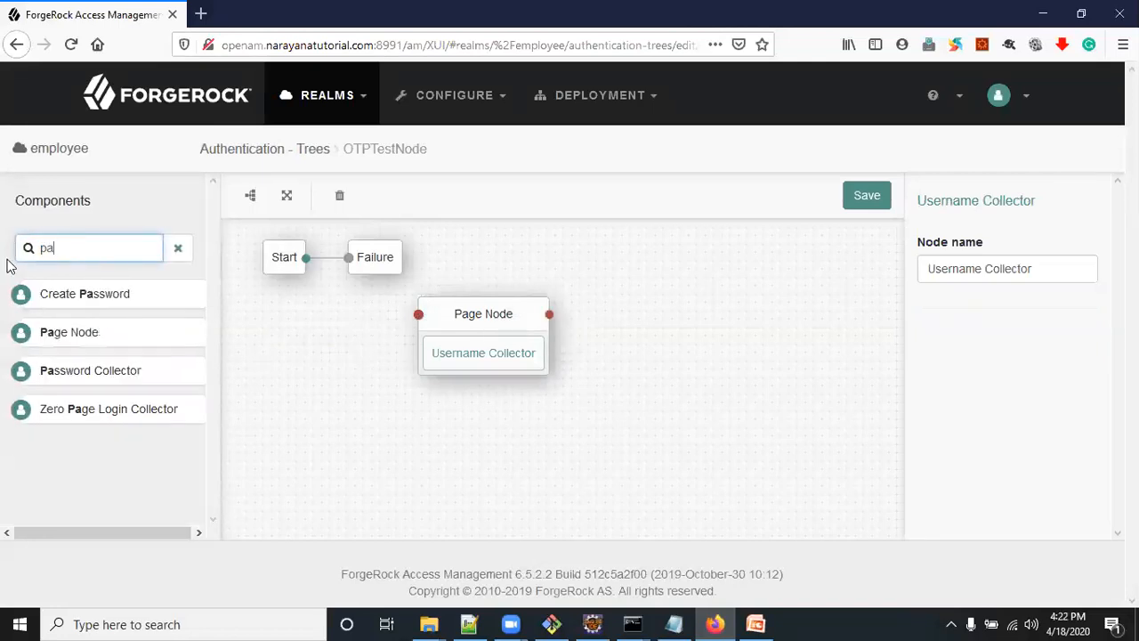
left_click_drag(76, 373, 488, 378)
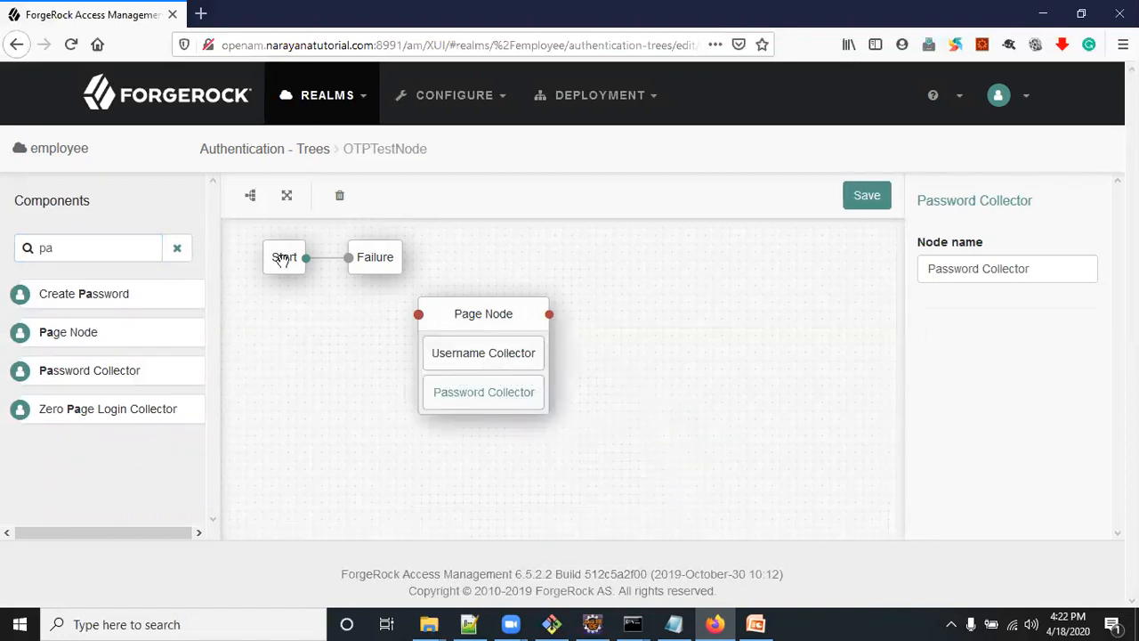
left_click_drag(305, 258, 386, 332)
Add a Data Store Decision node beside the Page Node and connect the Page Node's output to it
double_click(82, 251)
type("data")
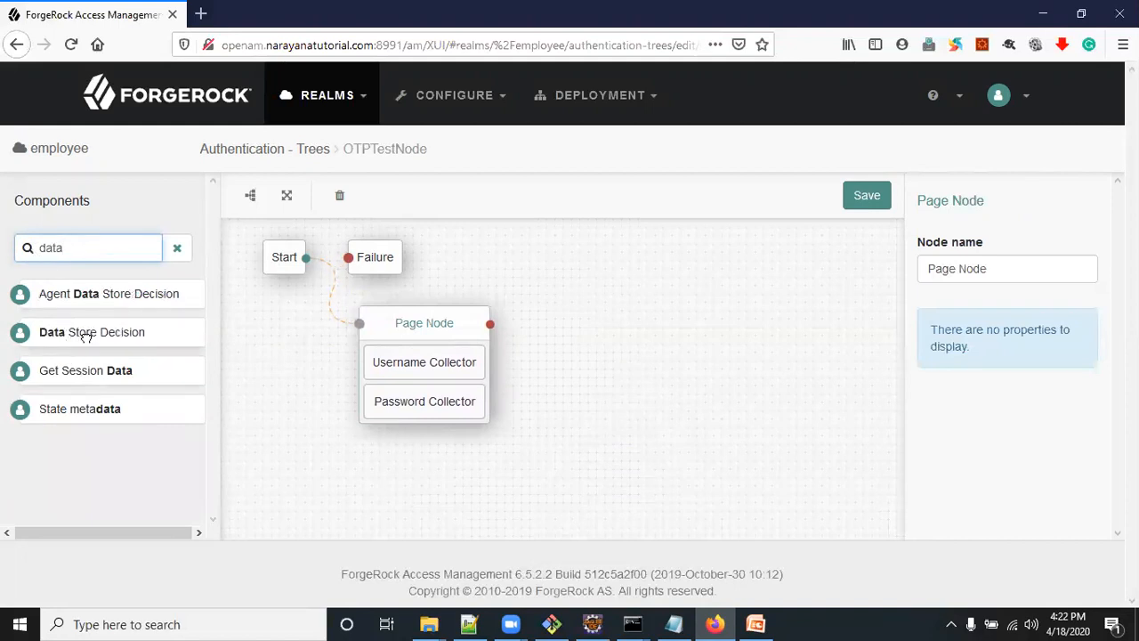
left_click_drag(84, 331, 613, 335)
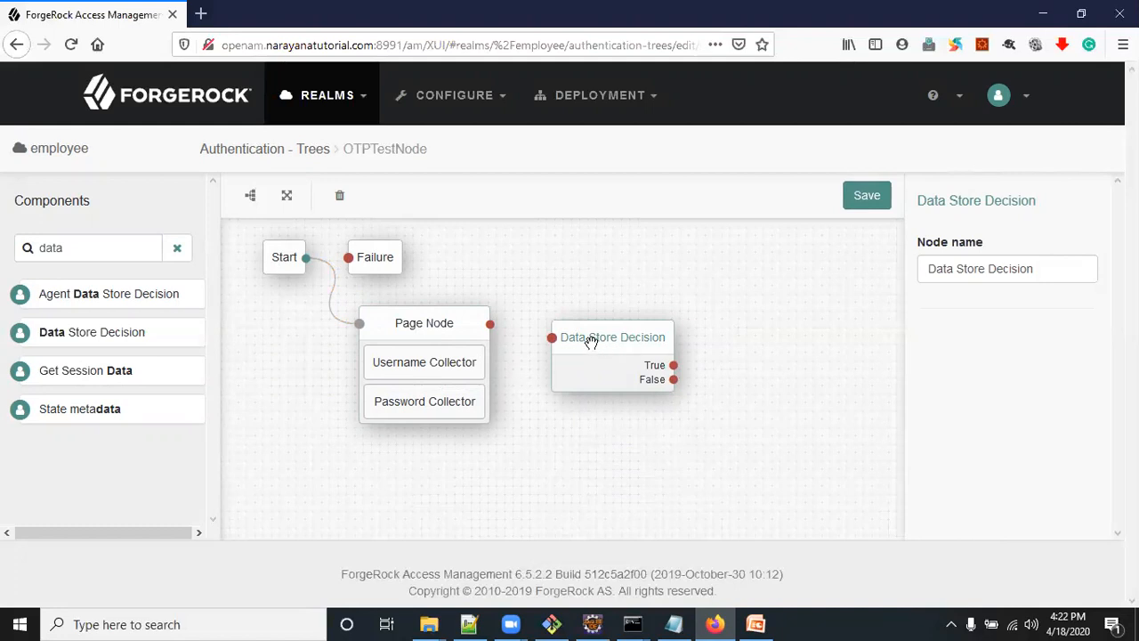
left_click_drag(490, 324, 552, 338)
left_click_drag(637, 316, 637, 311)
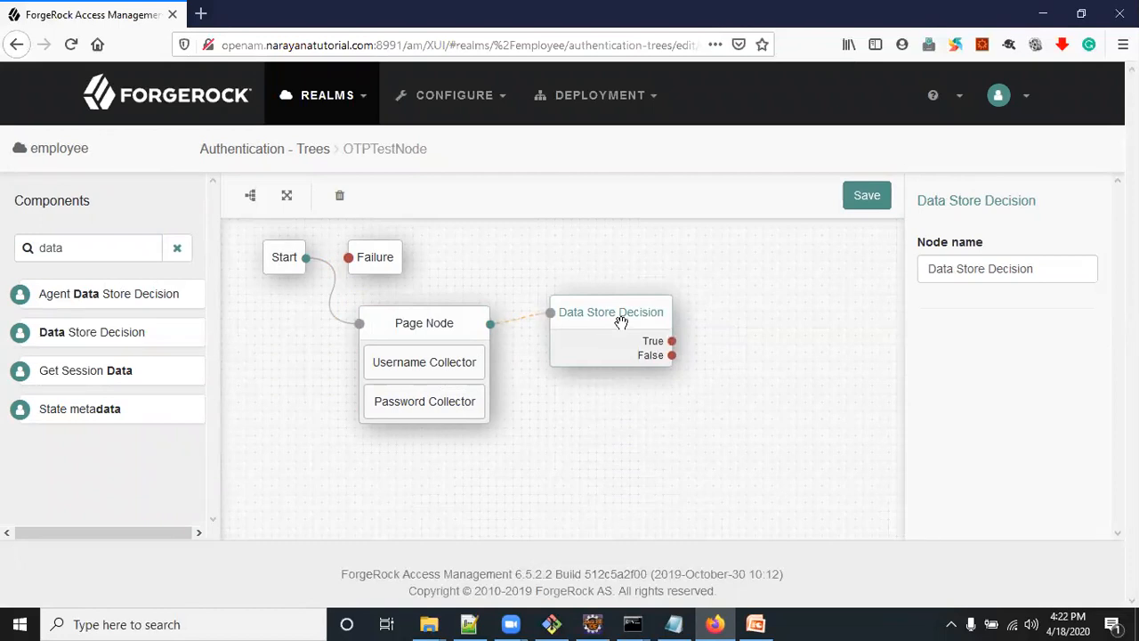
left_click_drag(617, 323, 622, 329)
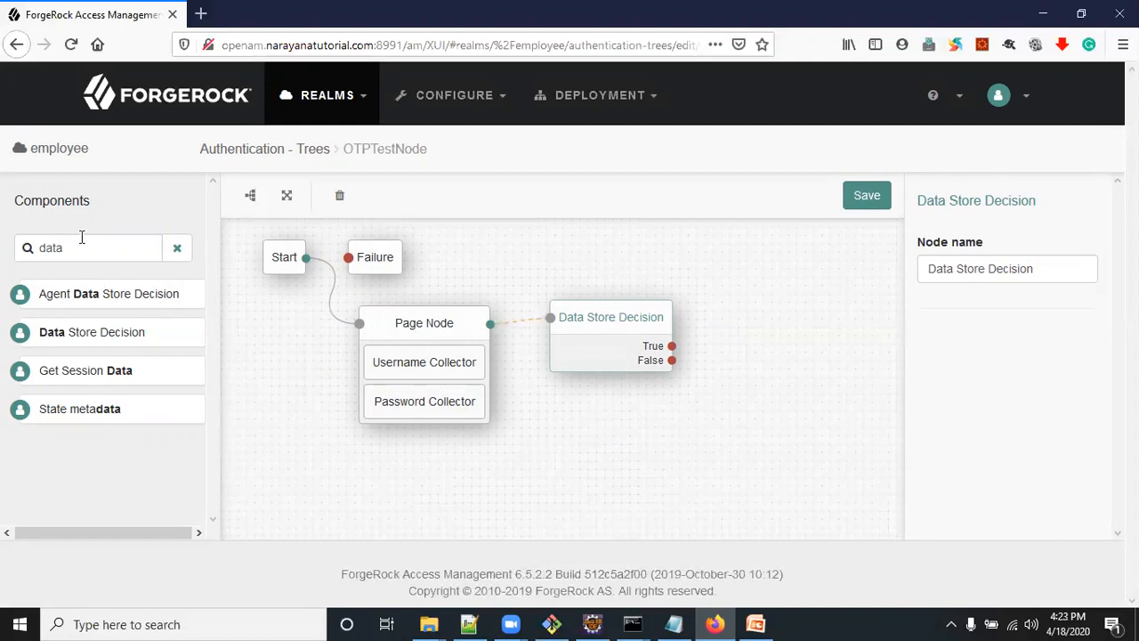
Add an HOTP Generator node below the Data Store Decision, keeping a one-time password length of 8
double_click(29, 247)
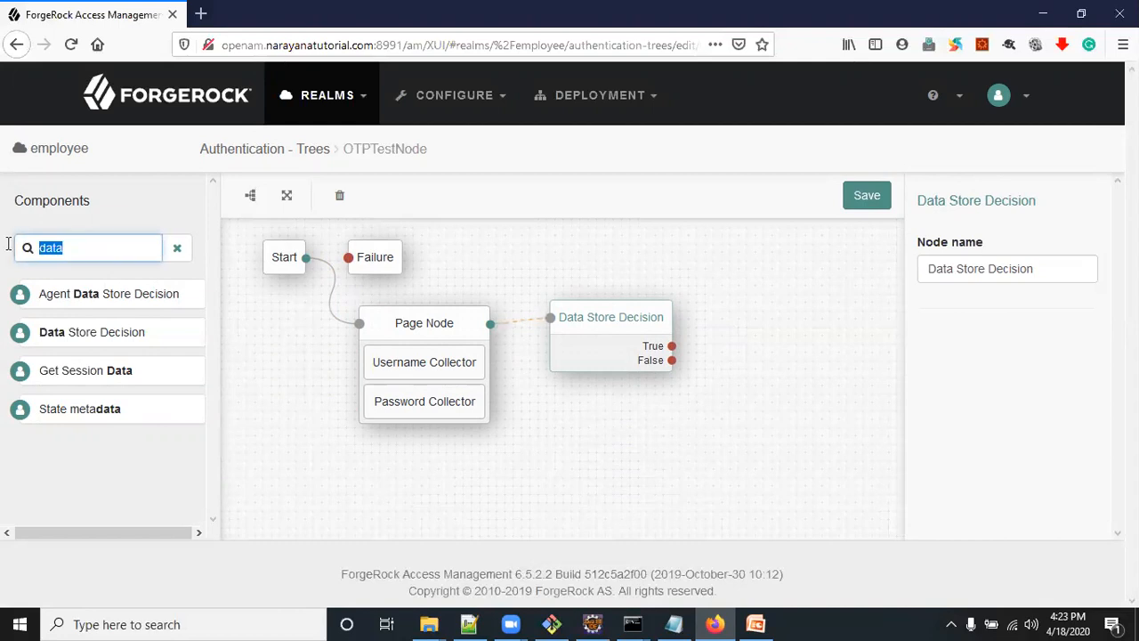
type("ot")
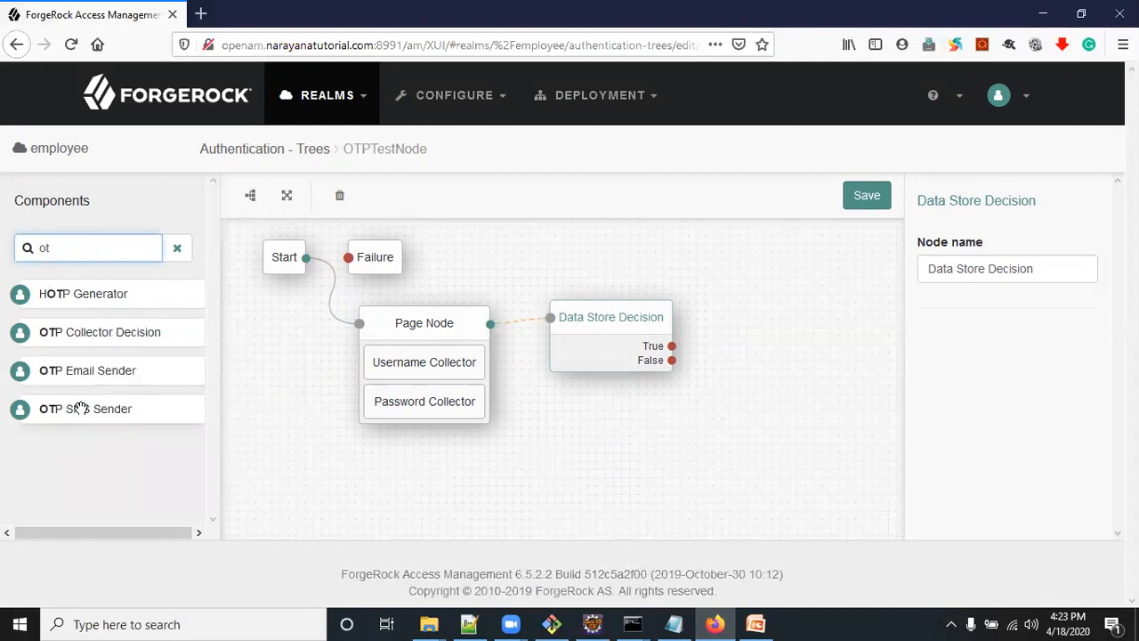
left_click_drag(74, 303, 631, 447)
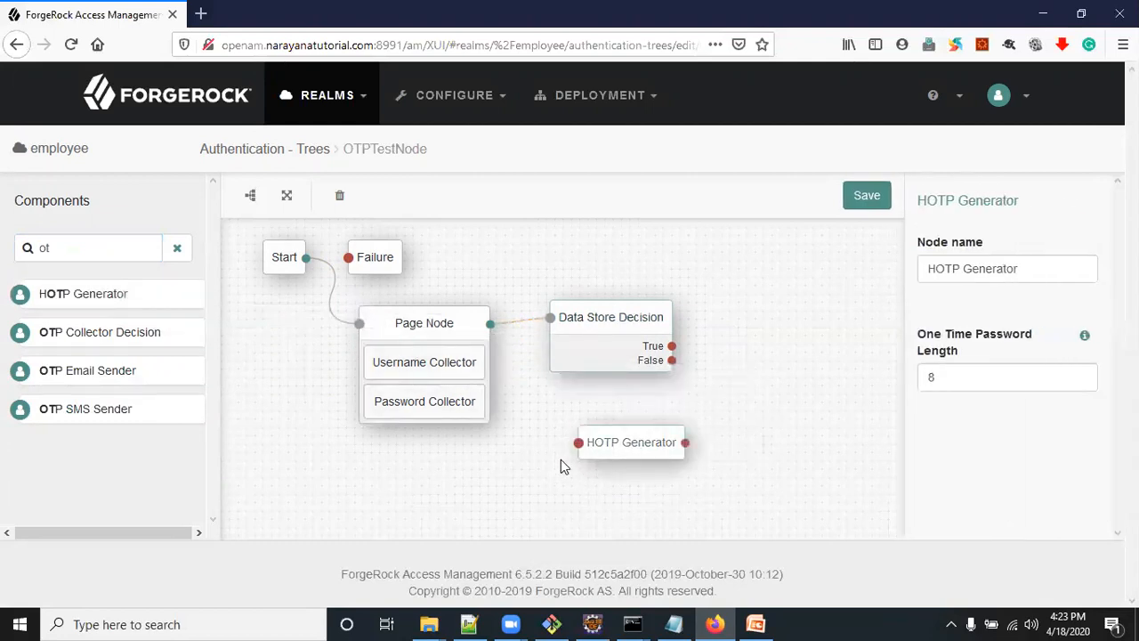
left_click(936, 379)
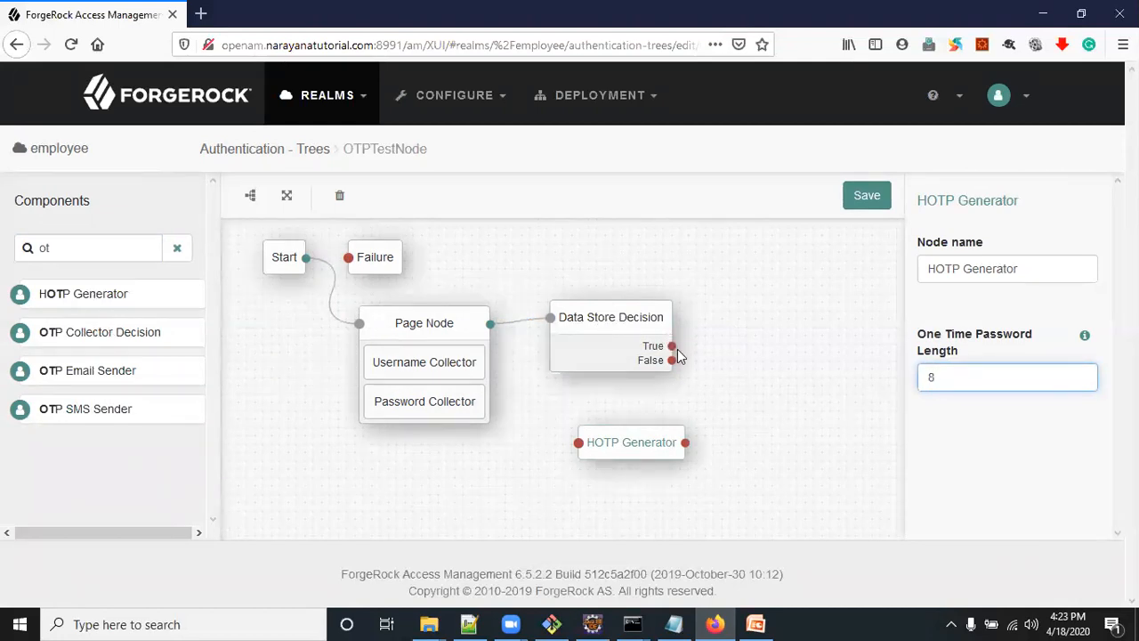
Connect the Data Store Decision's True outcome to the HOTP Generator and its False outcome to the relocated Failure node
left_click_drag(672, 346, 577, 444)
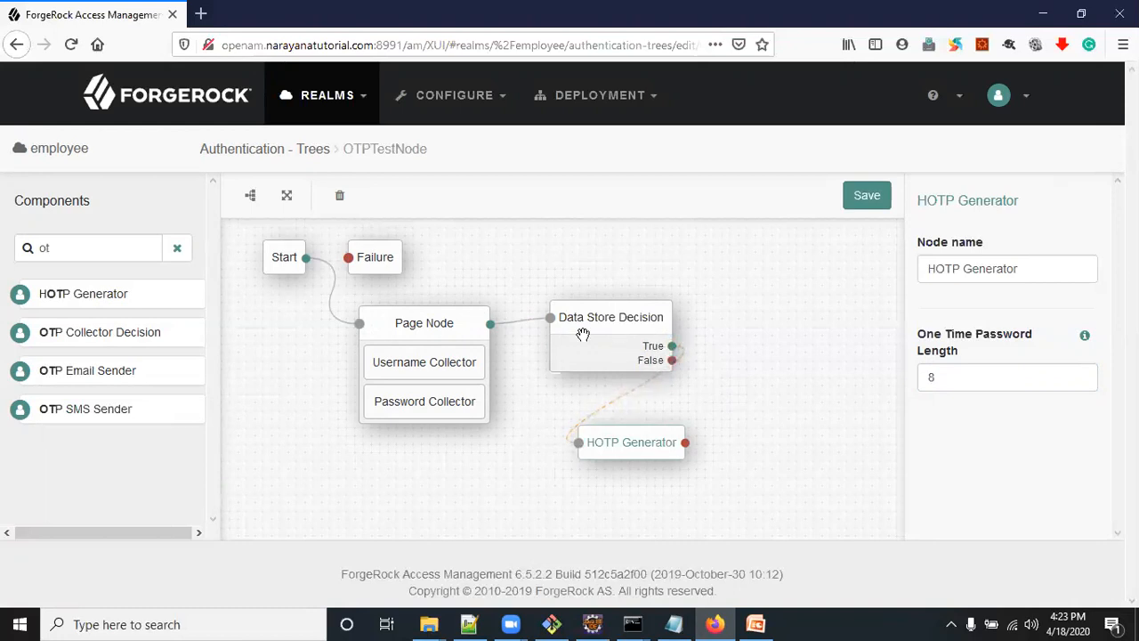
left_click_drag(388, 266, 776, 268)
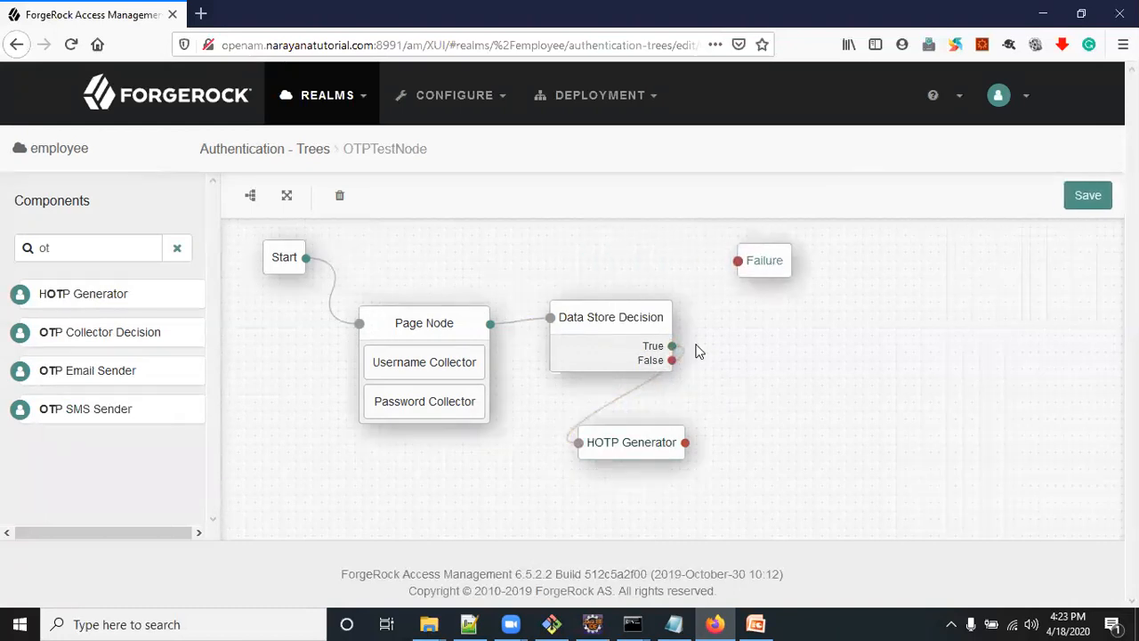
left_click_drag(673, 360, 739, 261)
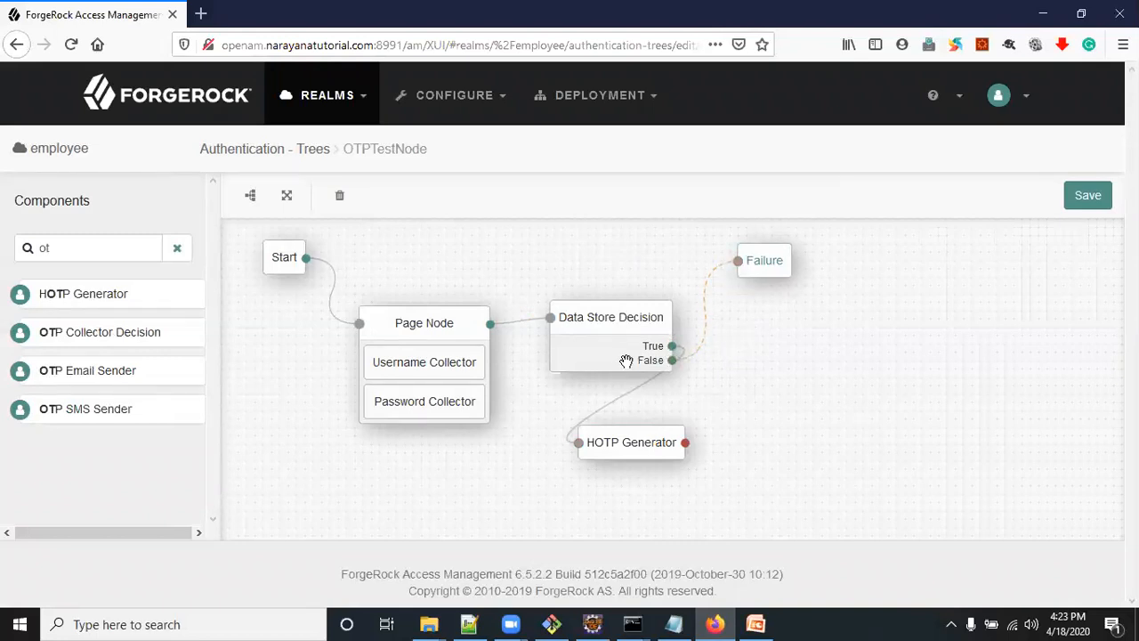
Add an OTP Email Sender node beside the HOTP Generator and connect the generator's output to it
left_click(633, 443)
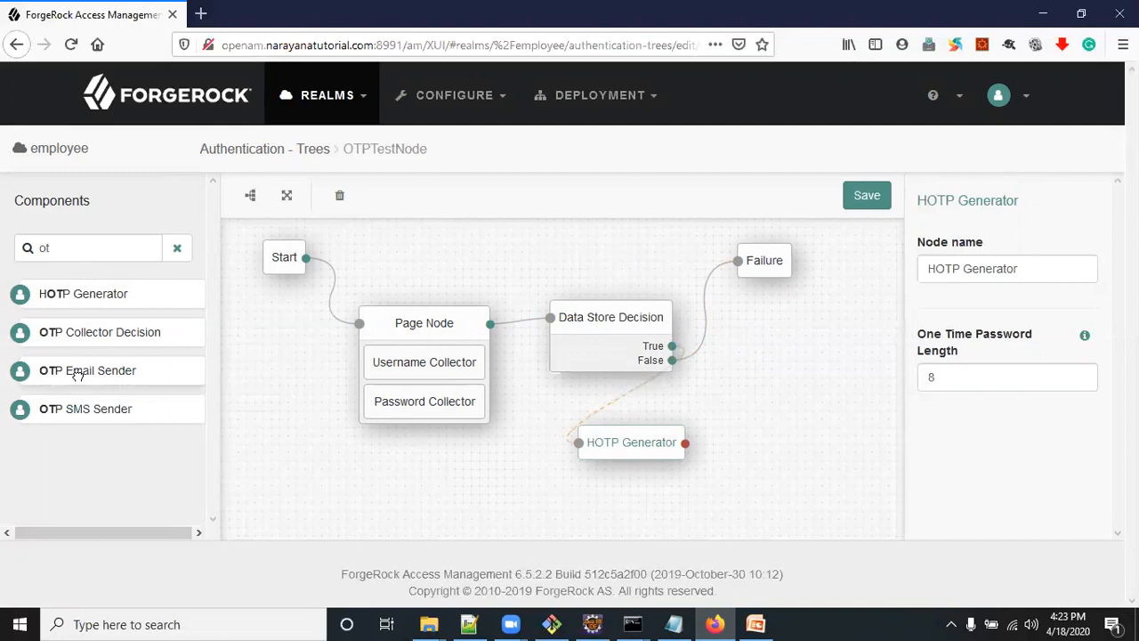
left_click_drag(75, 370, 801, 442)
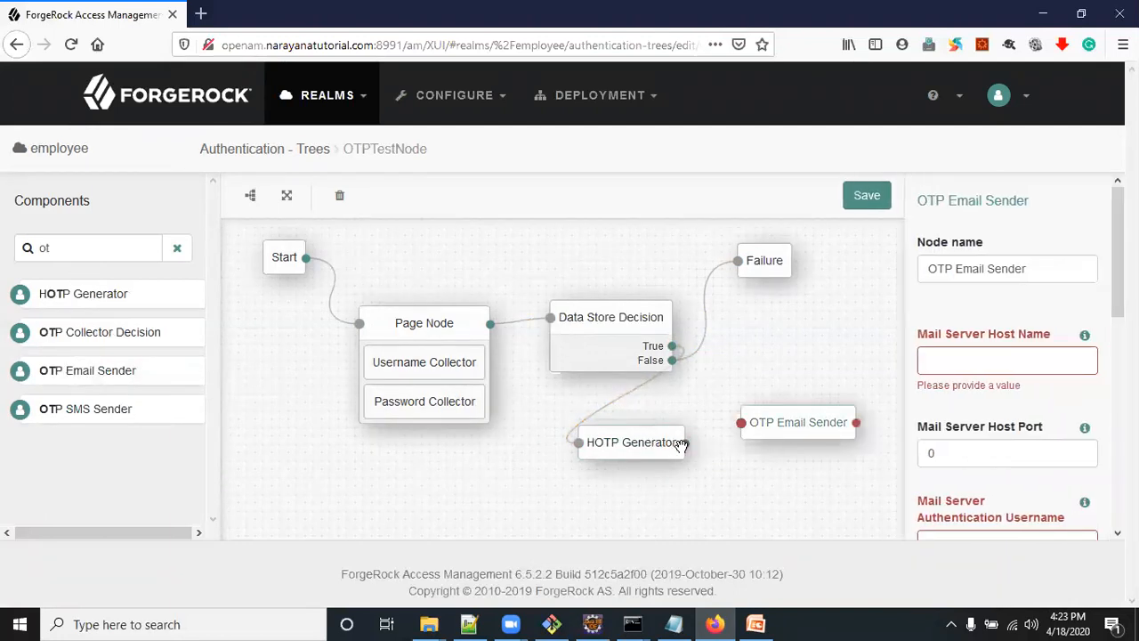
left_click_drag(686, 447, 742, 423)
Open the mailtrap.io website in a new browser tab and look over its home page
left_click(204, 21)
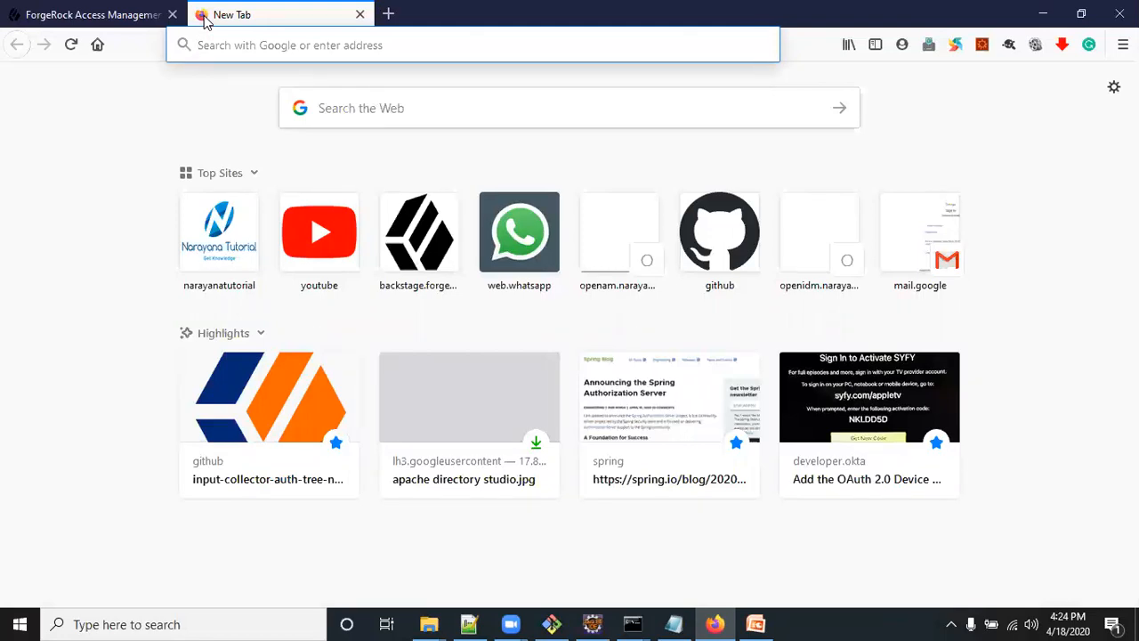
type("mailtrap.io/")
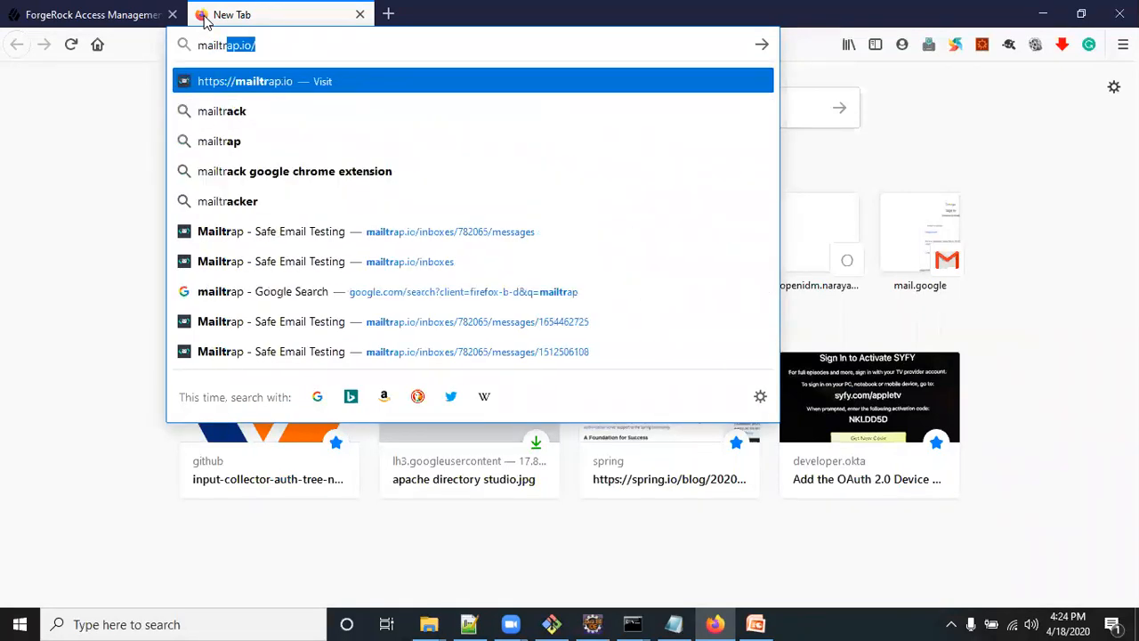
key("Return")
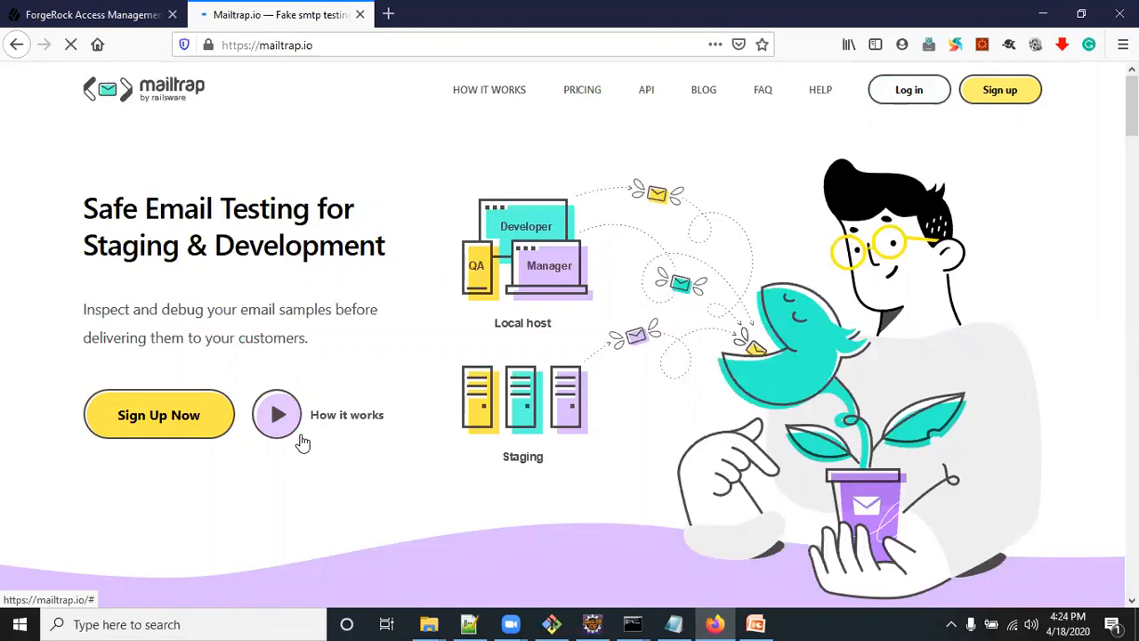
scroll(322, 422, "down", 4)
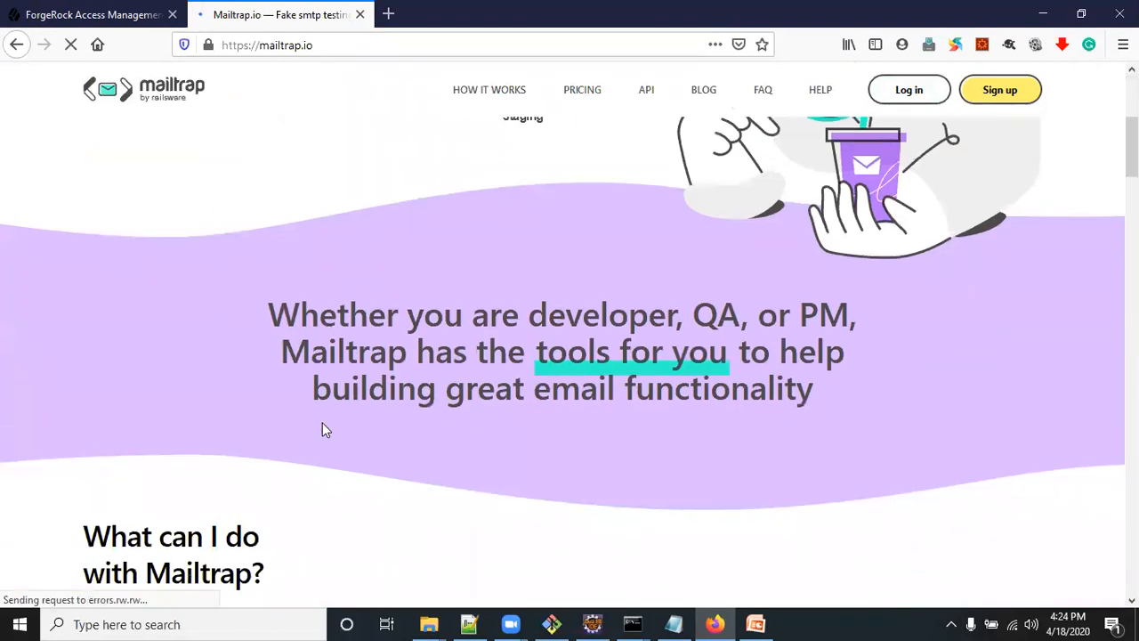
scroll(322, 422, "up", 4)
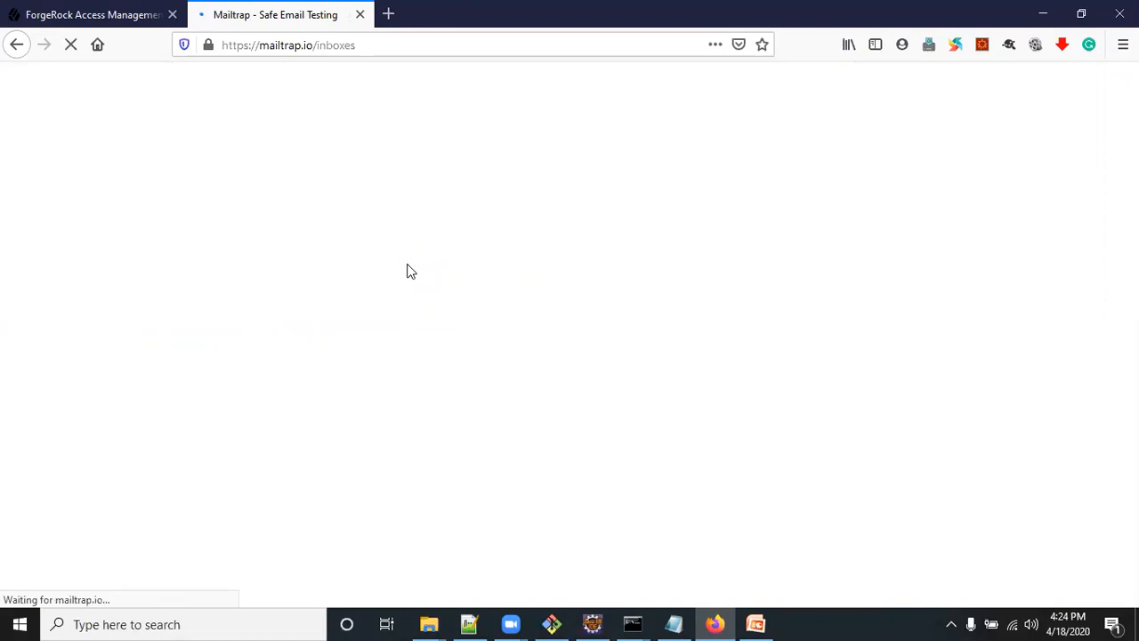
Open the Demo inbox in Mailtrap and examine its SMTP credentials
left_click(327, 46)
left_click(20, 144)
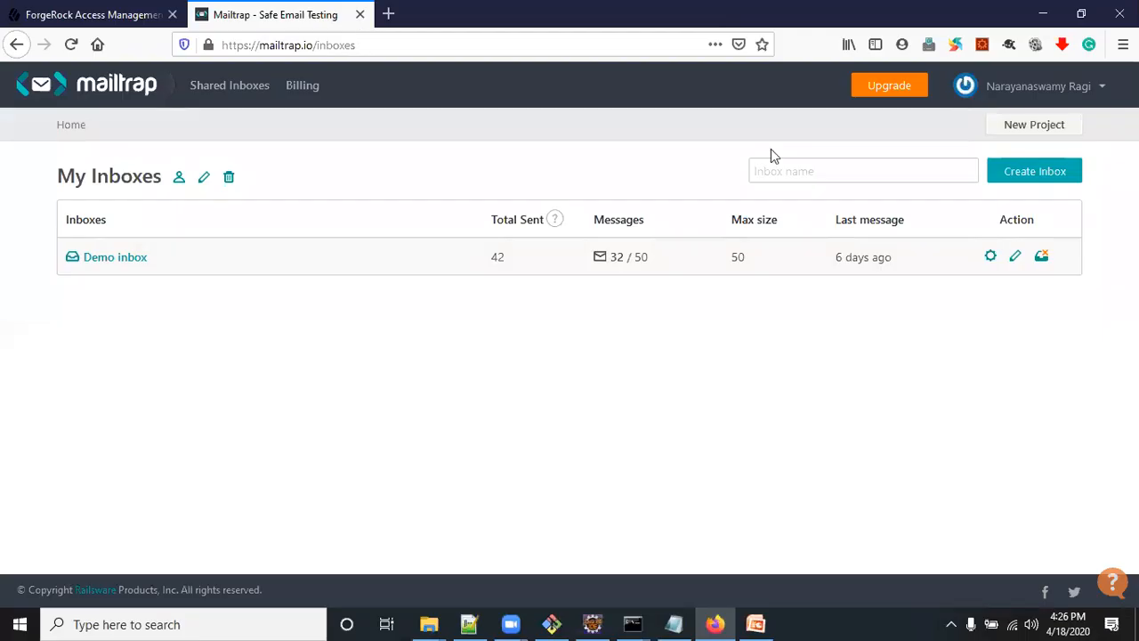
left_click(113, 260)
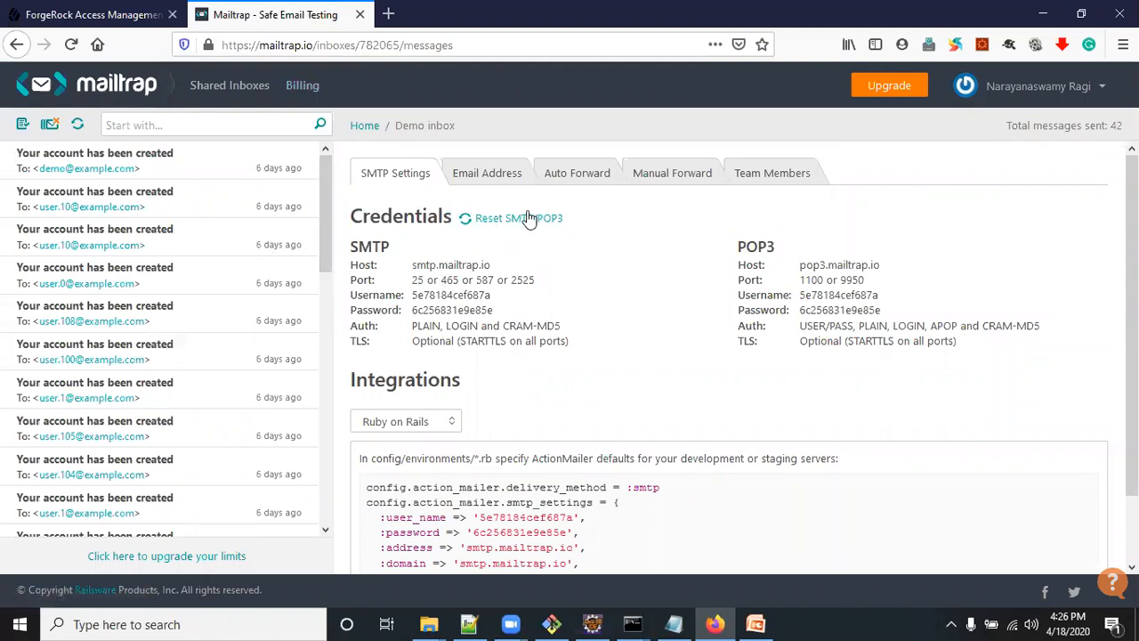
left_click_drag(348, 216, 583, 353)
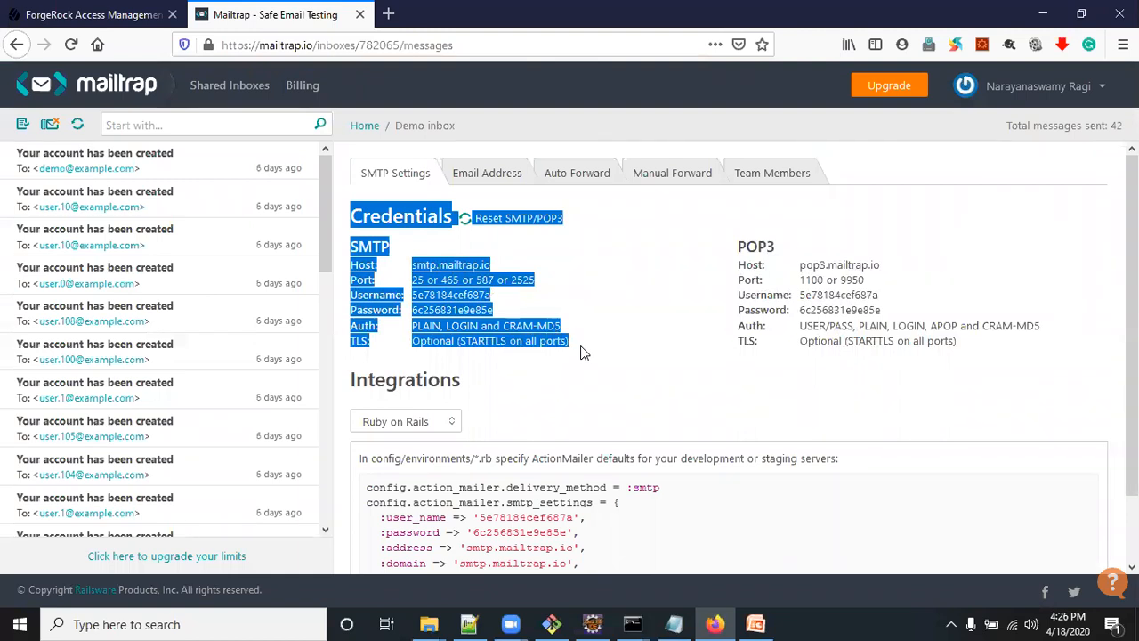
left_click(571, 356)
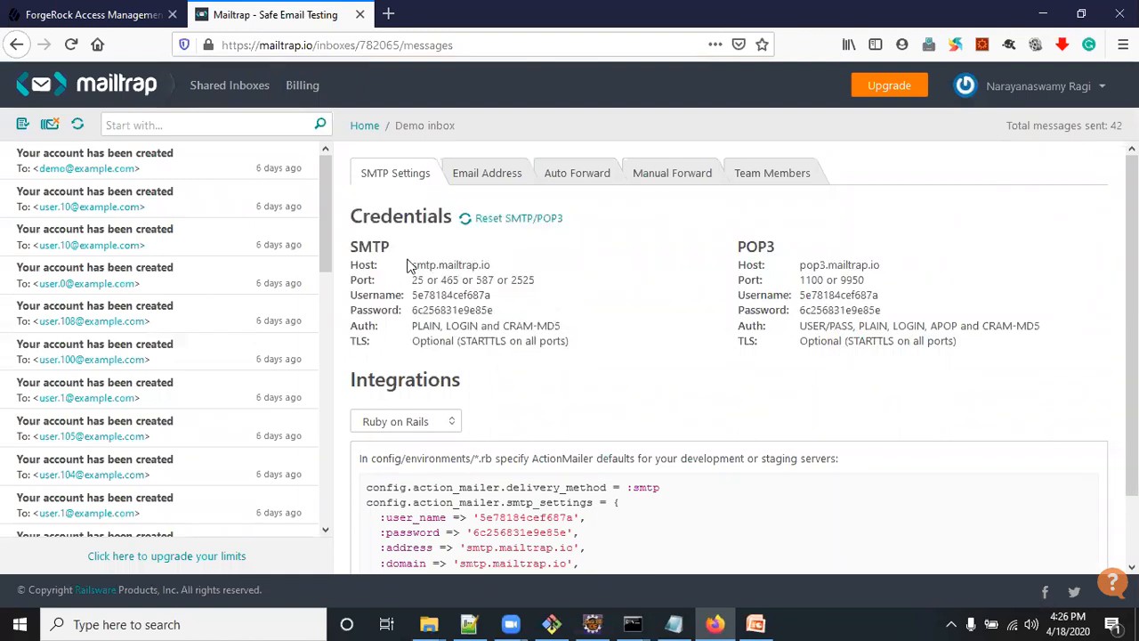
Copy the SMTP host smtp.mailtrap.io from Mailtrap into the OTP Email Sender's Mail Server Host Name
left_click(84, 14)
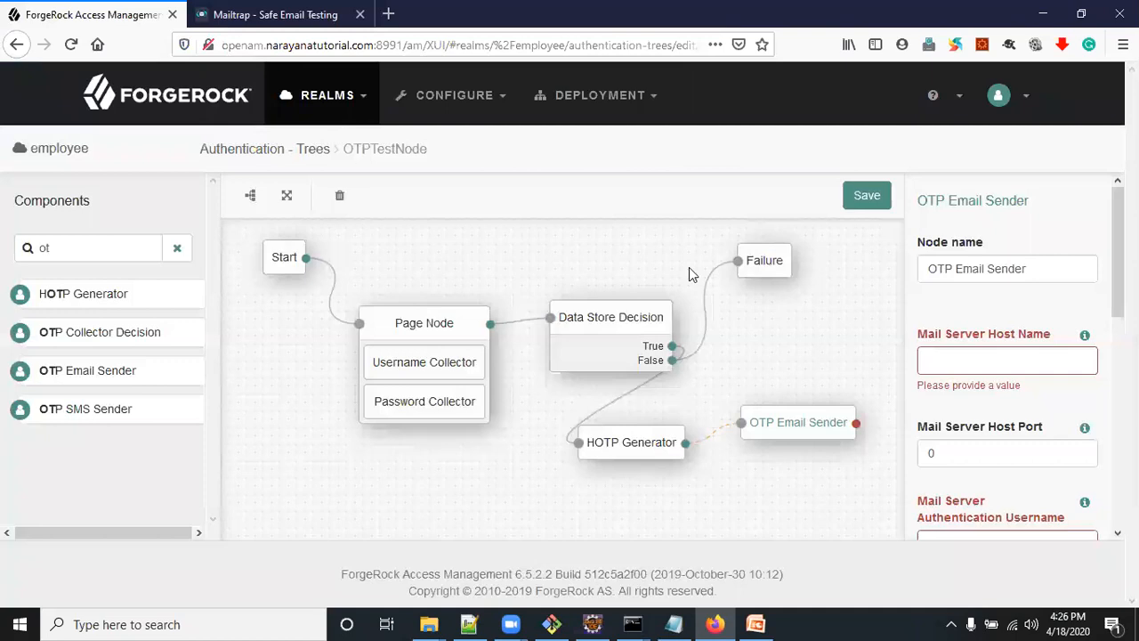
left_click(953, 357)
left_click_drag(945, 337, 1045, 336)
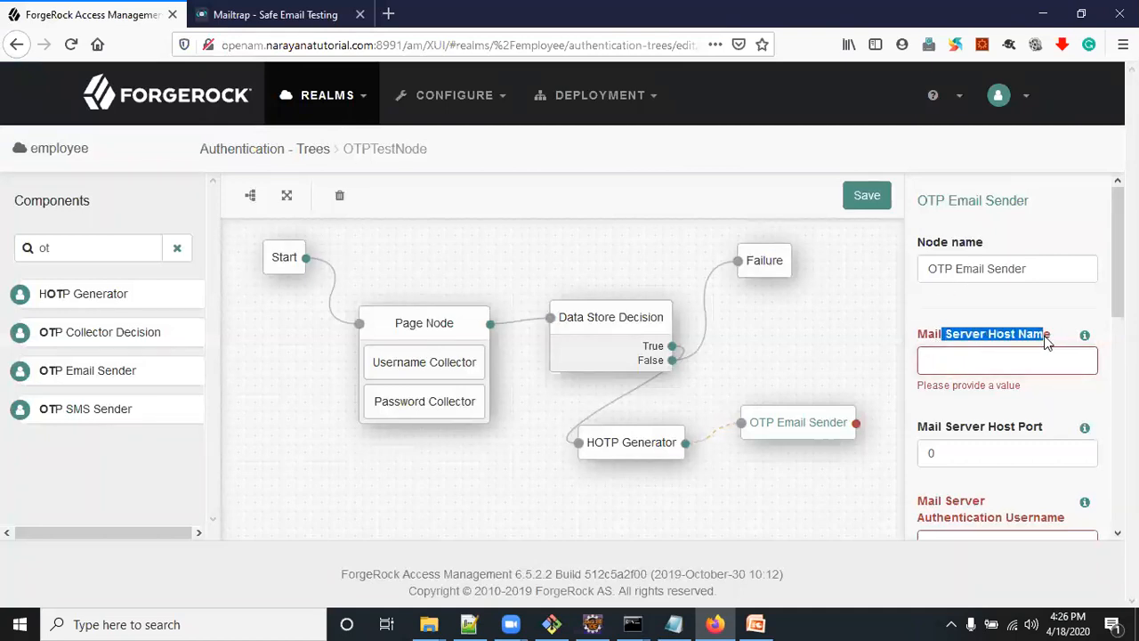
left_click(1020, 363)
left_click(275, 15)
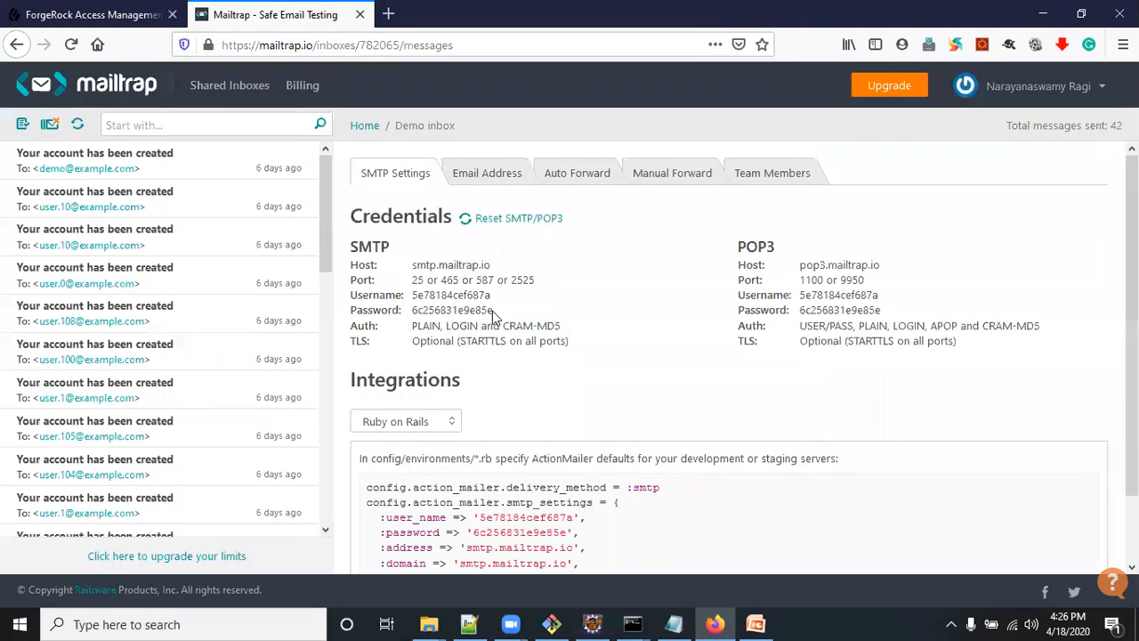
left_click_drag(489, 267, 412, 274)
key("ctrl+c")
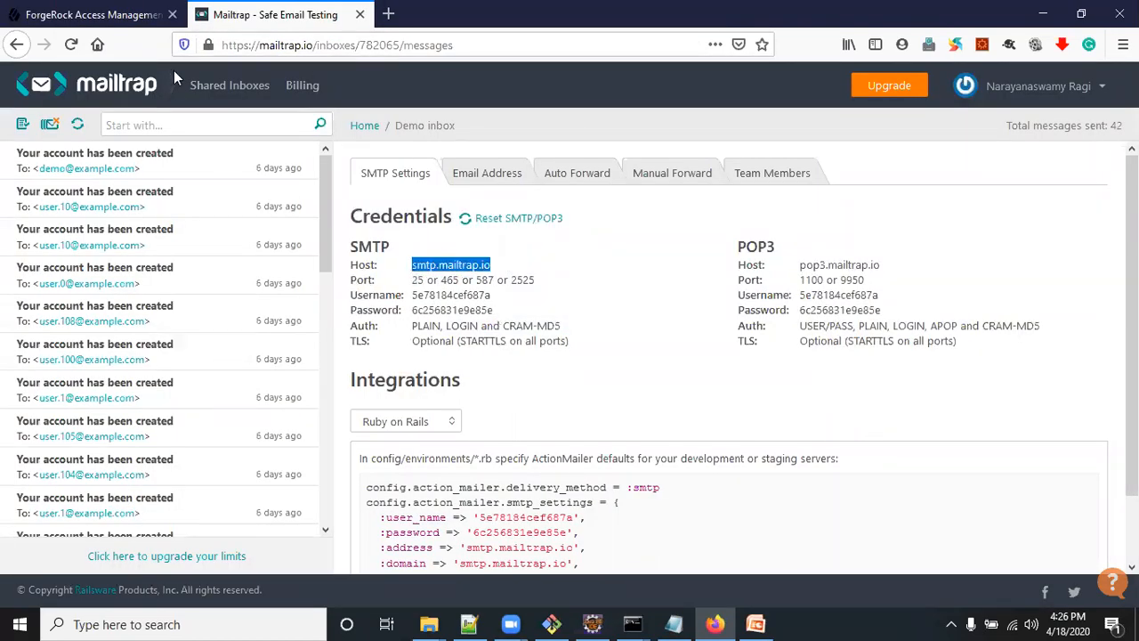
left_click(93, 14)
left_click(1000, 360)
key("ctrl+v")
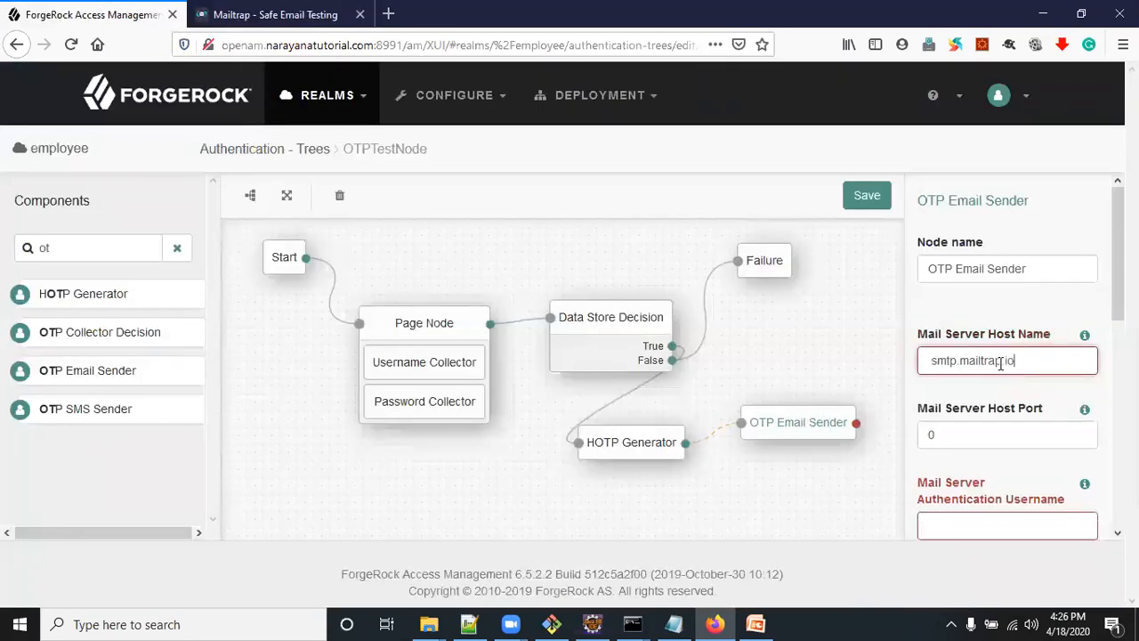
Set the OTP Email Sender's Mail Server Host Port to 465, copied from Mailtrap's SMTP settings
scroll(1000, 369, "down", 3)
left_click(947, 274)
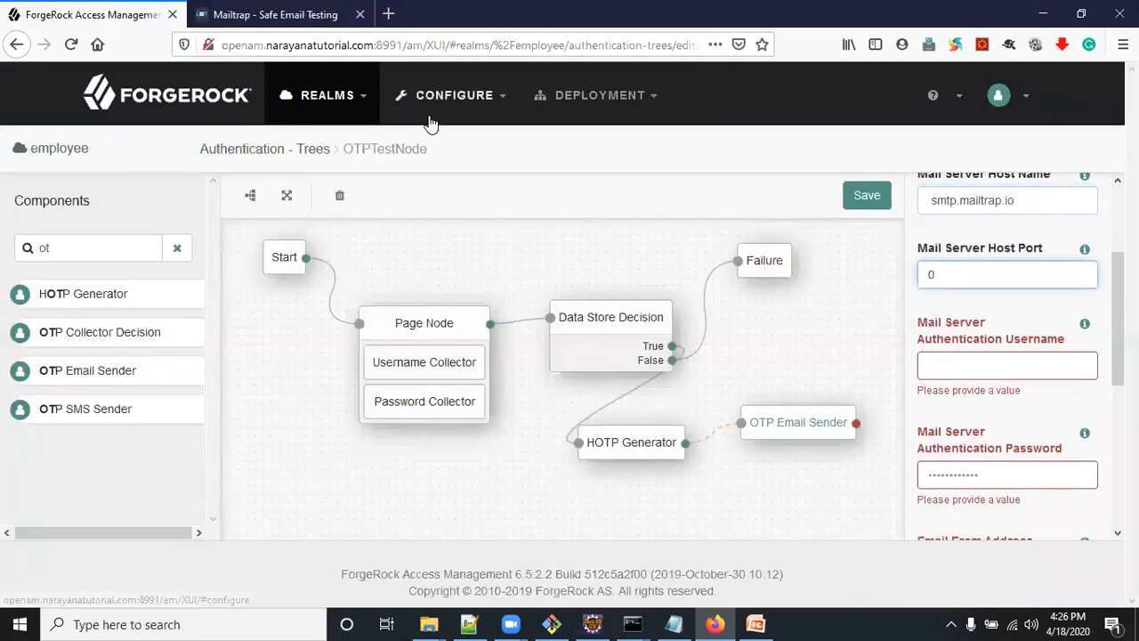
left_click(214, 13)
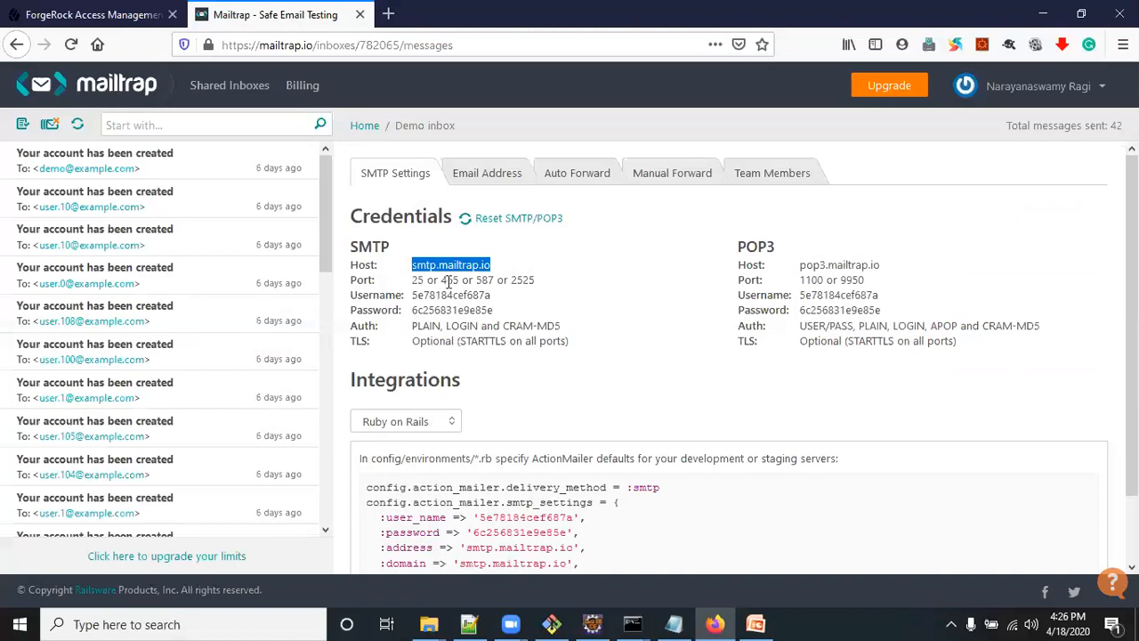
double_click(451, 280)
key("ctrl+c")
left_click(124, 14)
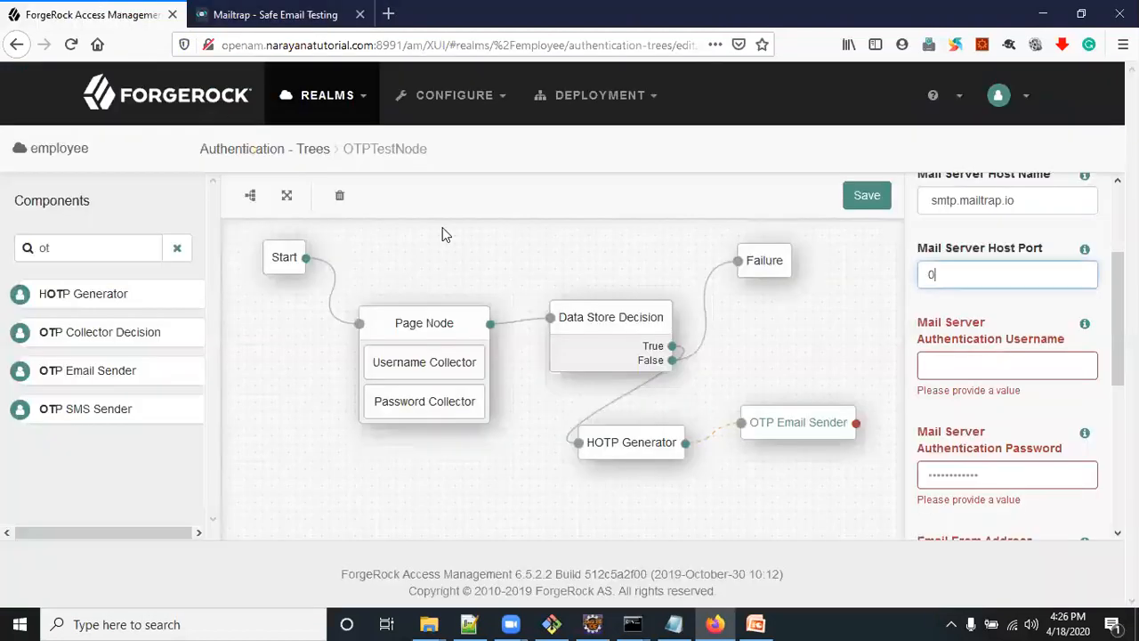
key("BackSpace")
key("ctrl+v")
Copy the SMTP username from Mailtrap into the OTP Email Sender's Mail Server Authentication Username
left_click(953, 372)
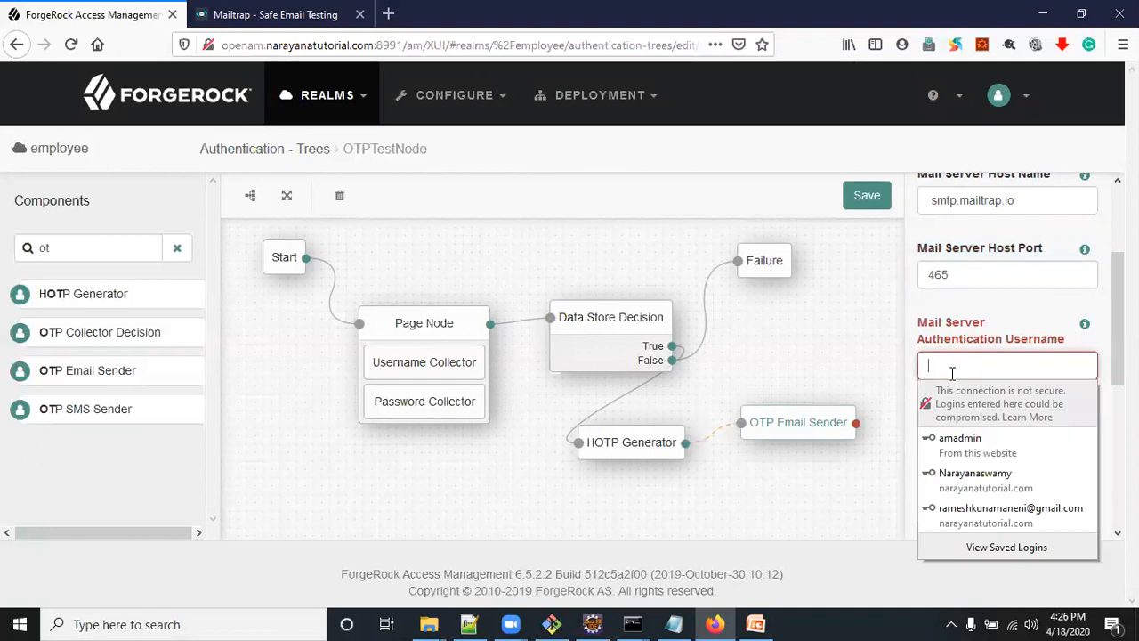
left_click(236, 13)
double_click(424, 292)
key("ctrl+c")
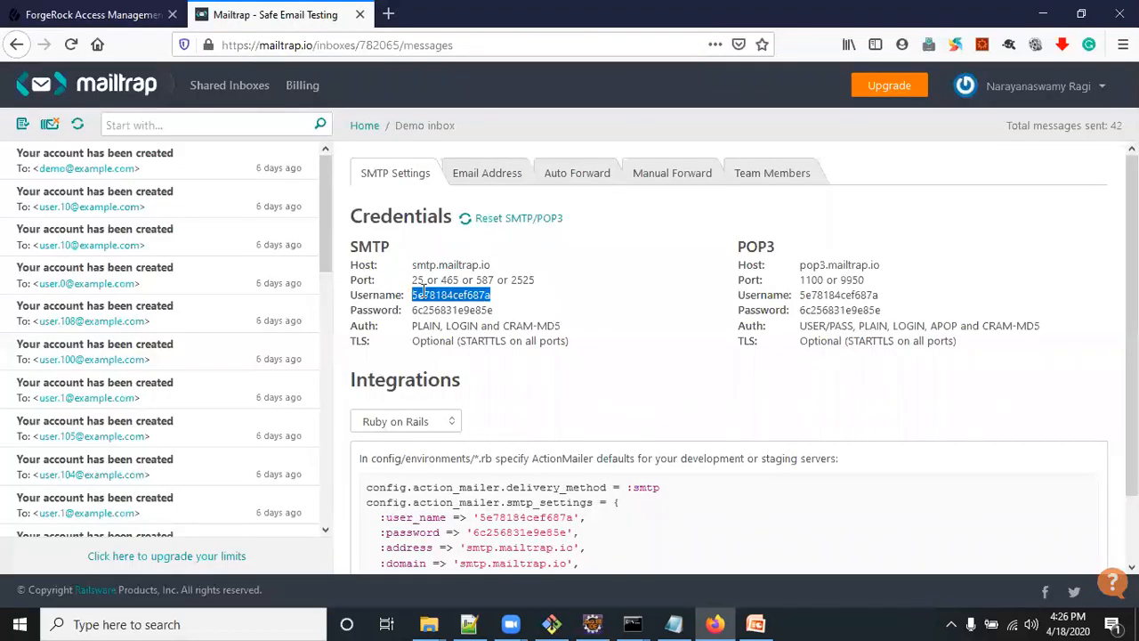
left_click(98, 15)
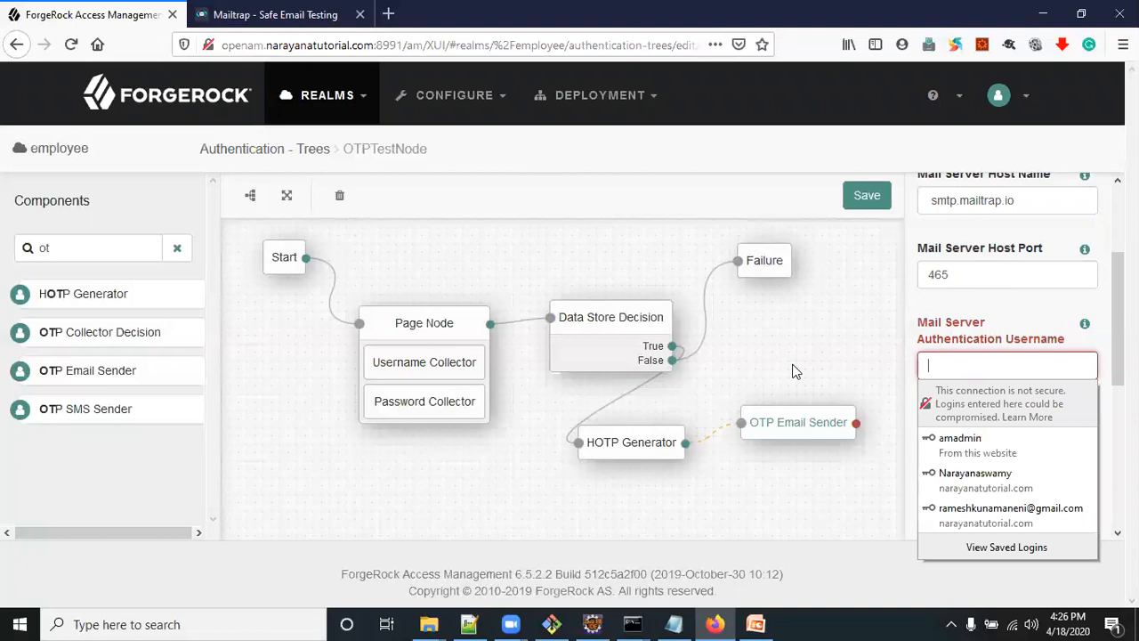
left_click(931, 366)
key("ctrl+v")
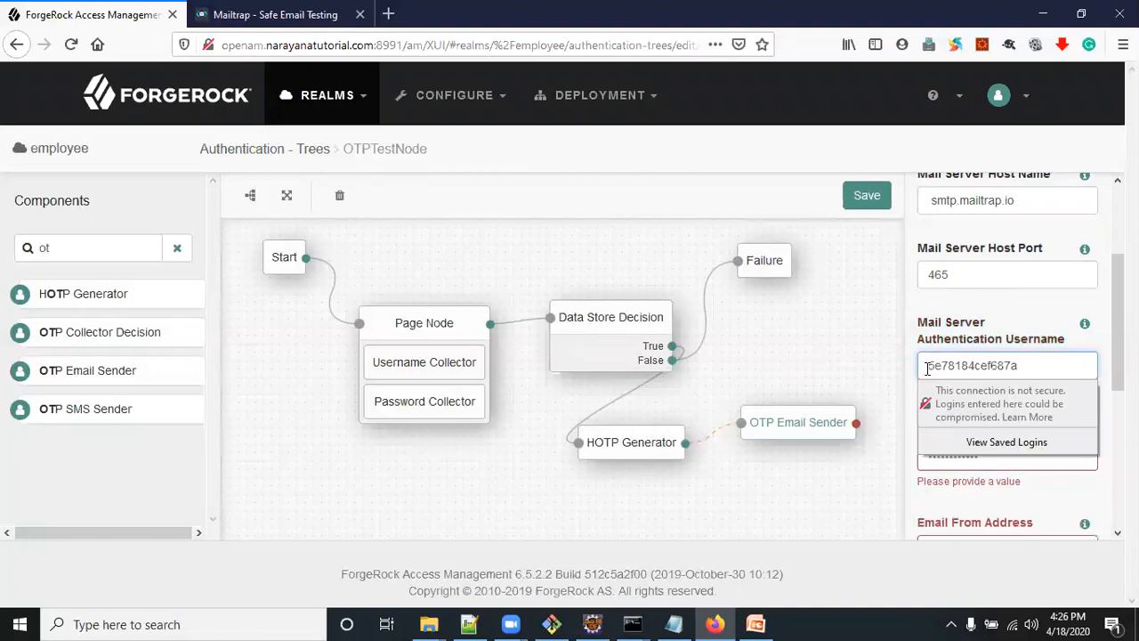
Copy the SMTP password from Mailtrap into the OTP Email Sender's Mail Server Authentication Password
left_click(267, 14)
double_click(424, 310)
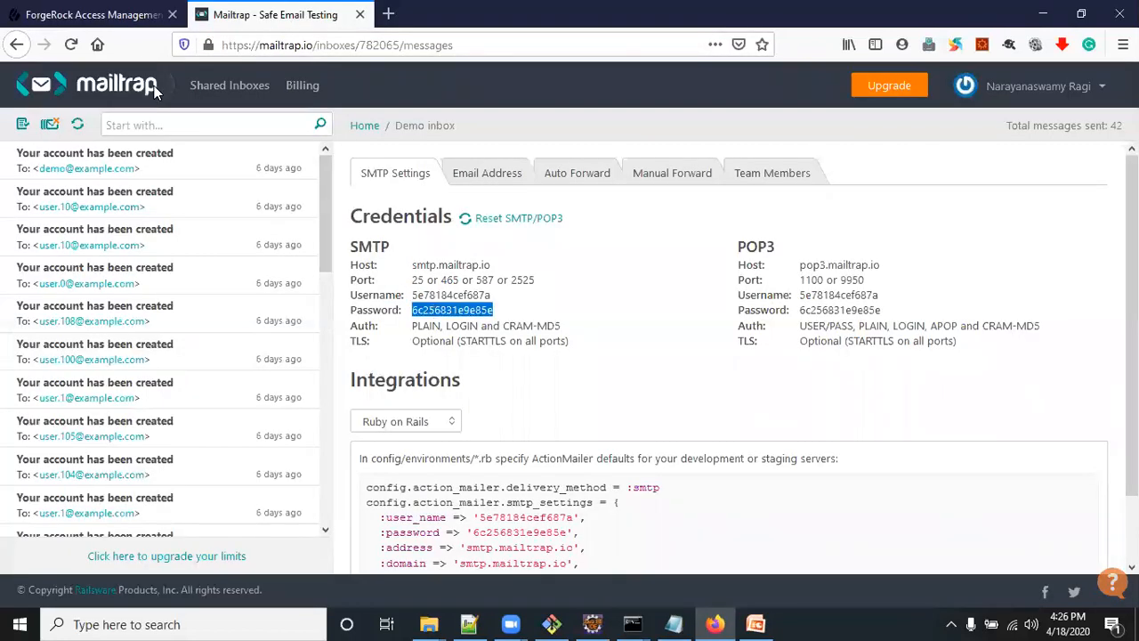
left_click(98, 14)
left_click(817, 342)
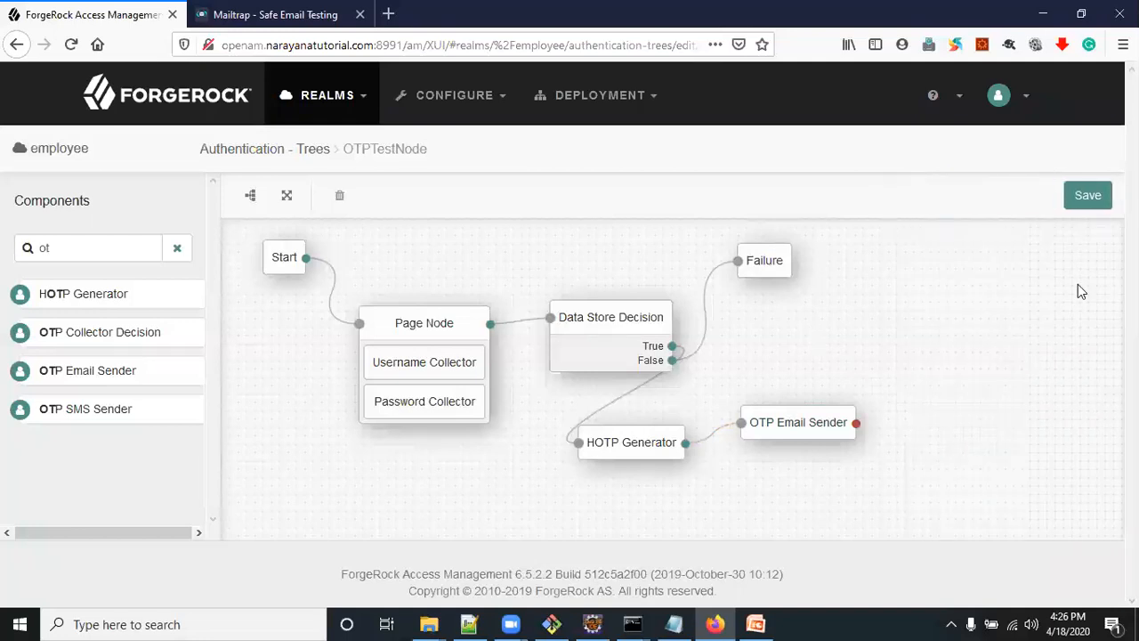
left_click(796, 425)
scroll(958, 445, "down", 3)
left_click(977, 454)
key("ctrl+v")
Fill in the sender's e-mail as the Email From Address, keeping the Email Attribute Name as mail
scroll(970, 428, "down", 3)
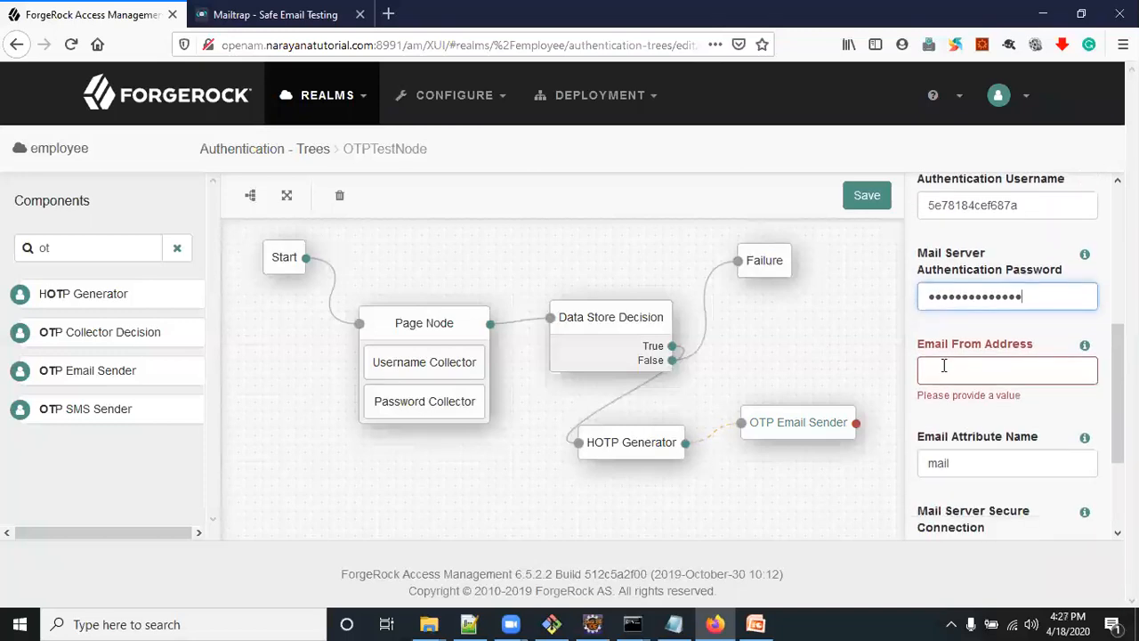
left_click(944, 365)
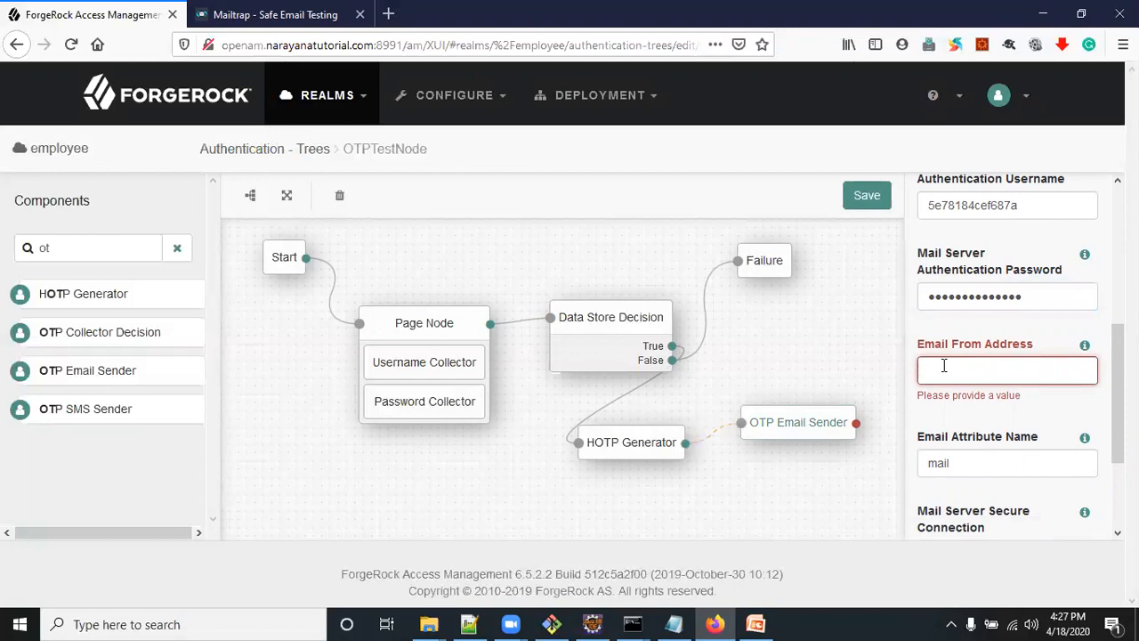
type("info@")
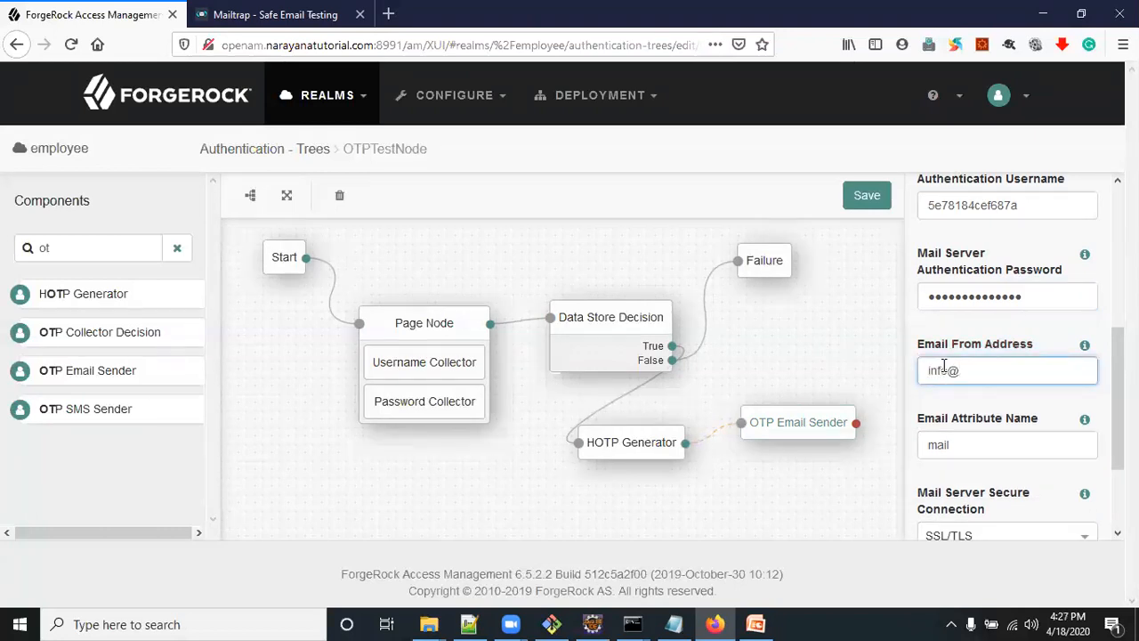
type("example.com")
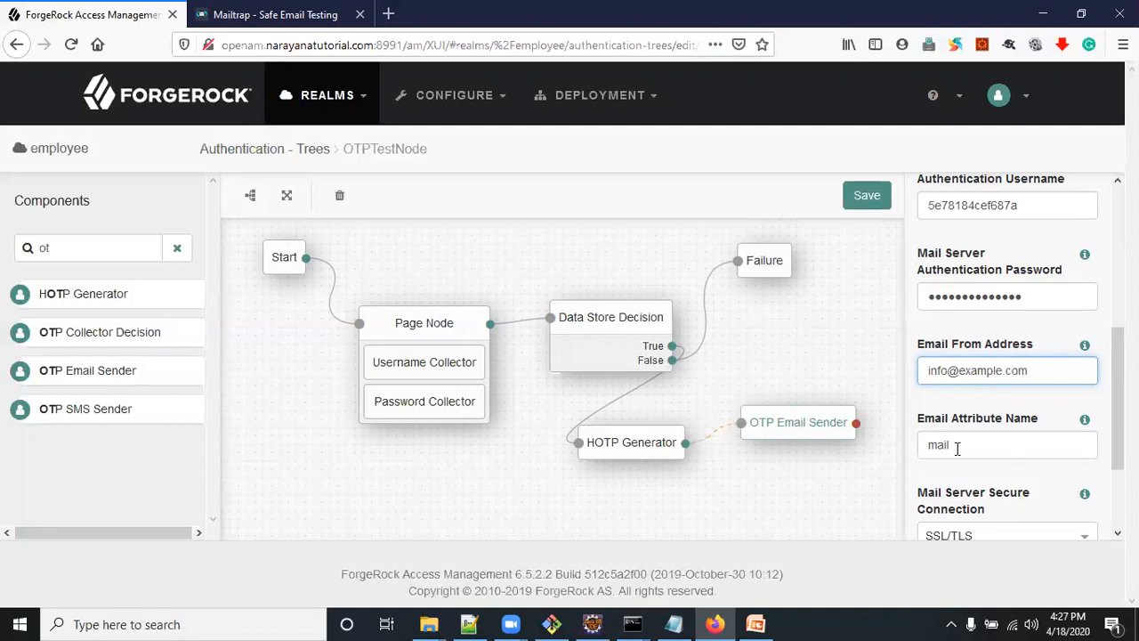
left_click_drag(933, 419, 970, 430)
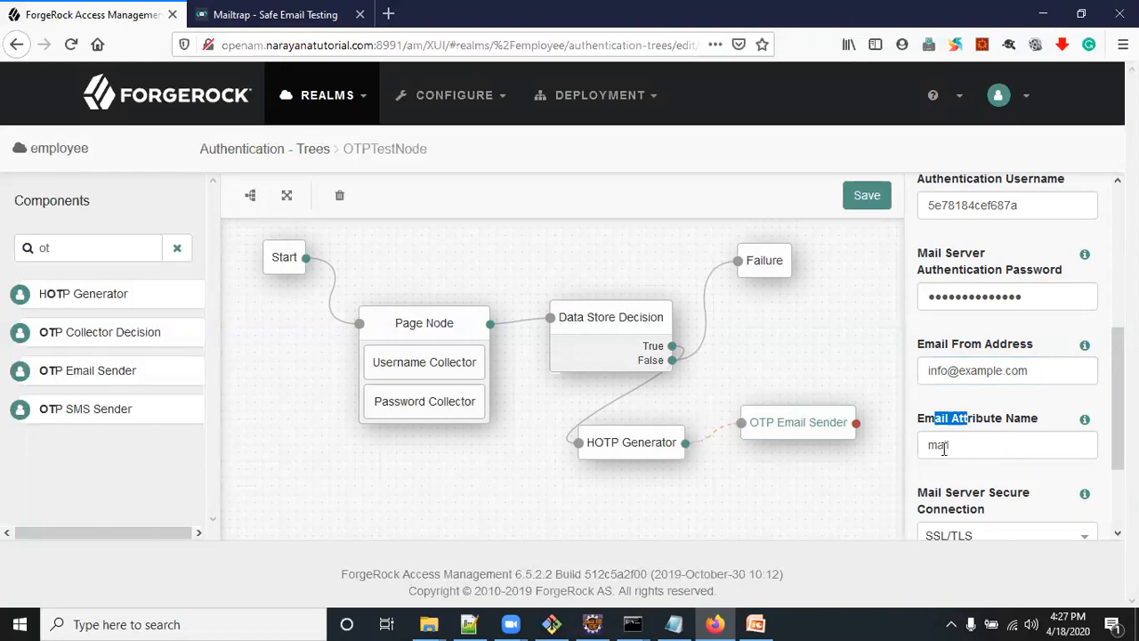
Set the Mail Server Secure Connection to NON SSL/TLS and save the tree
scroll(944, 448, "down", 3)
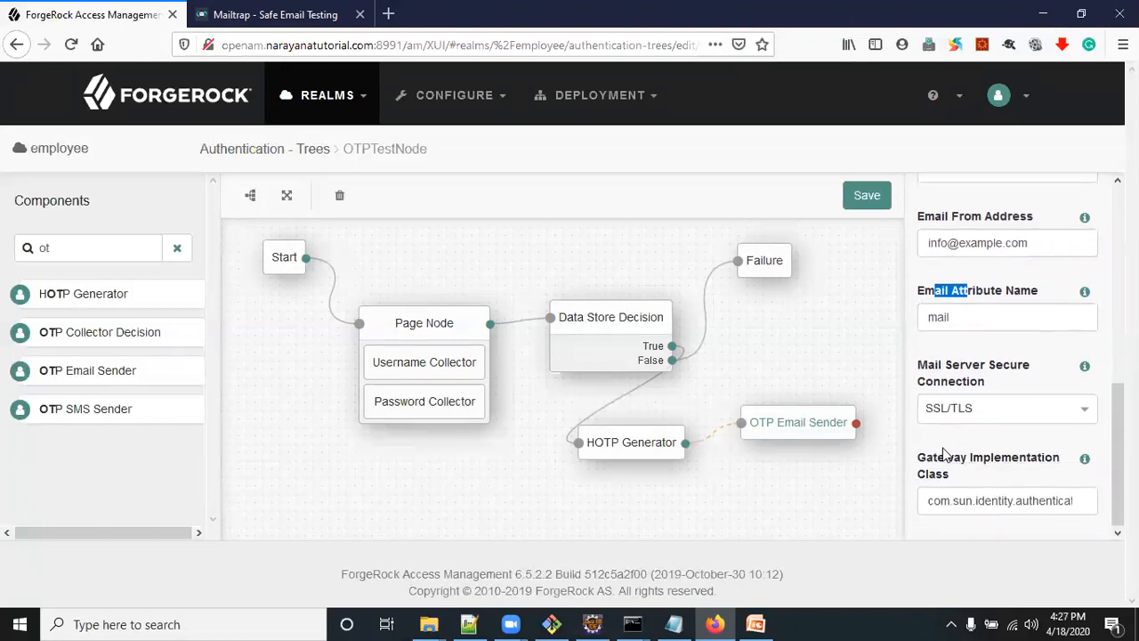
left_click(1020, 408)
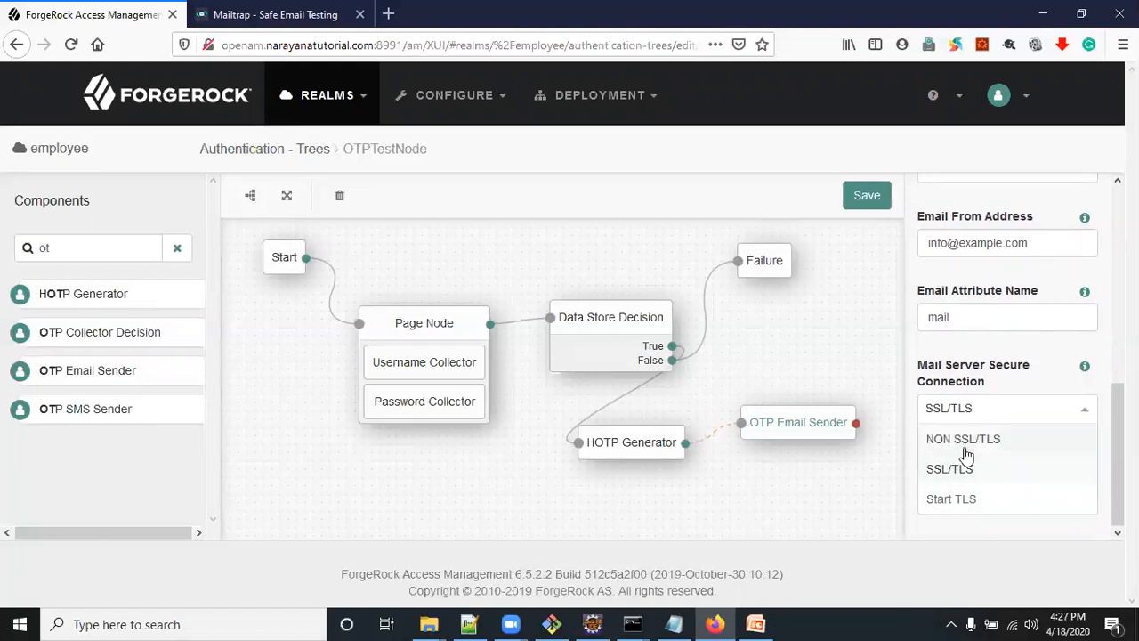
left_click(954, 504)
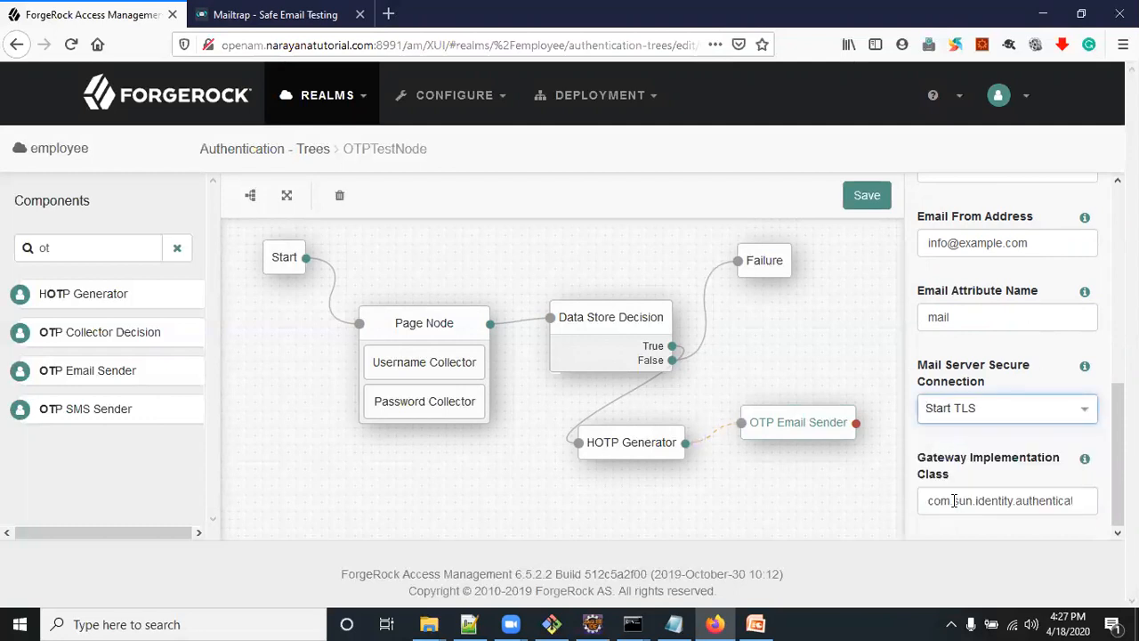
left_click(983, 408)
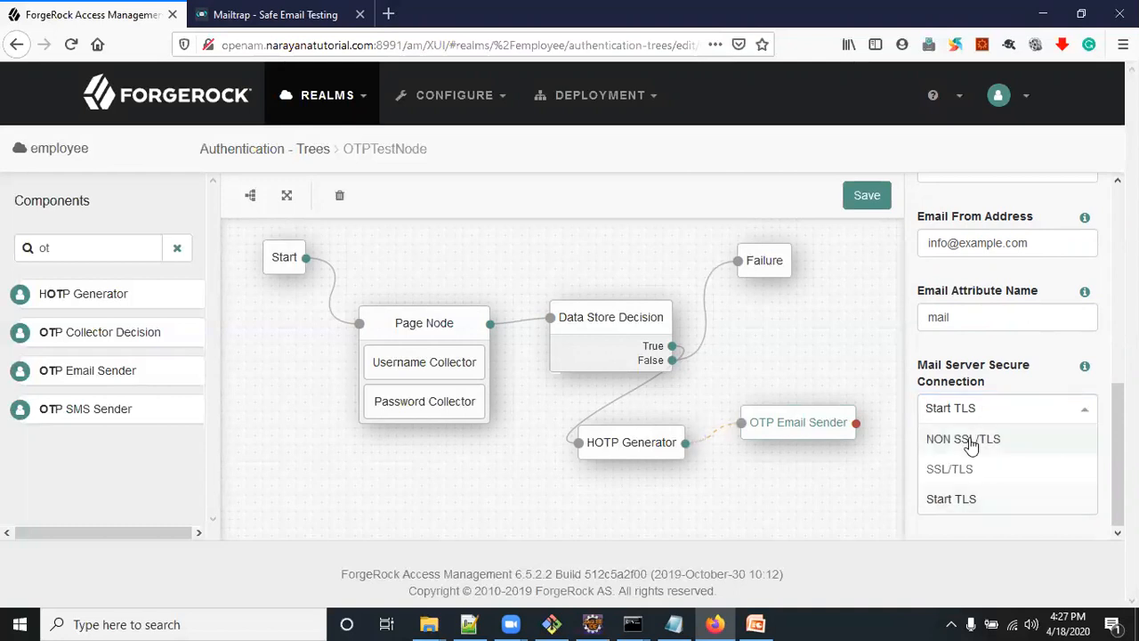
left_click(971, 445)
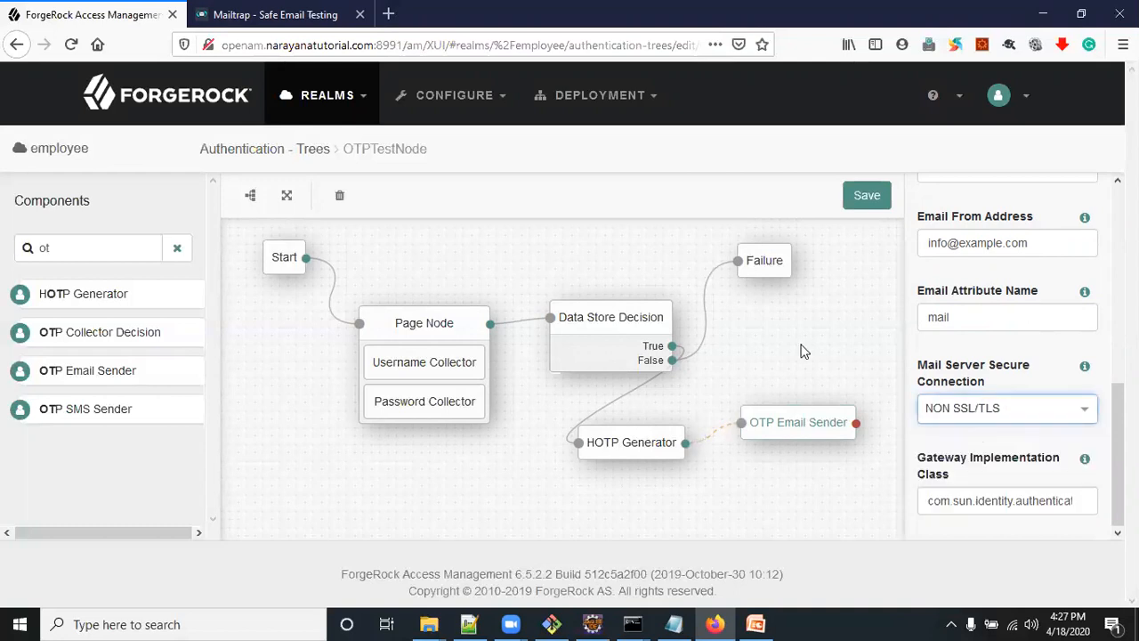
left_click(275, 17)
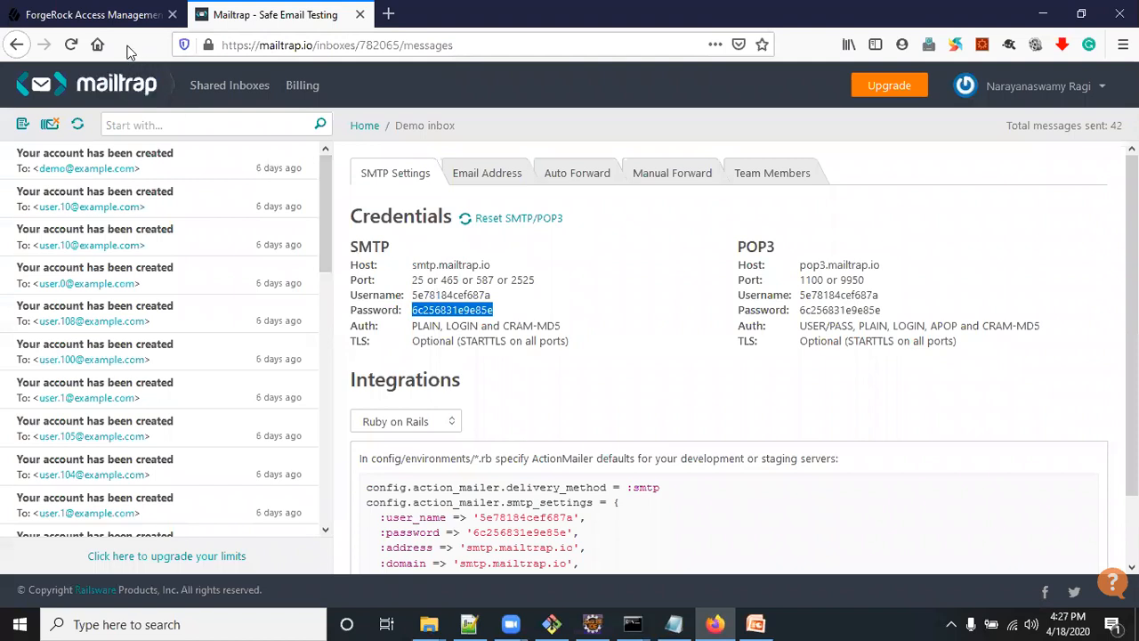
left_click(128, 16)
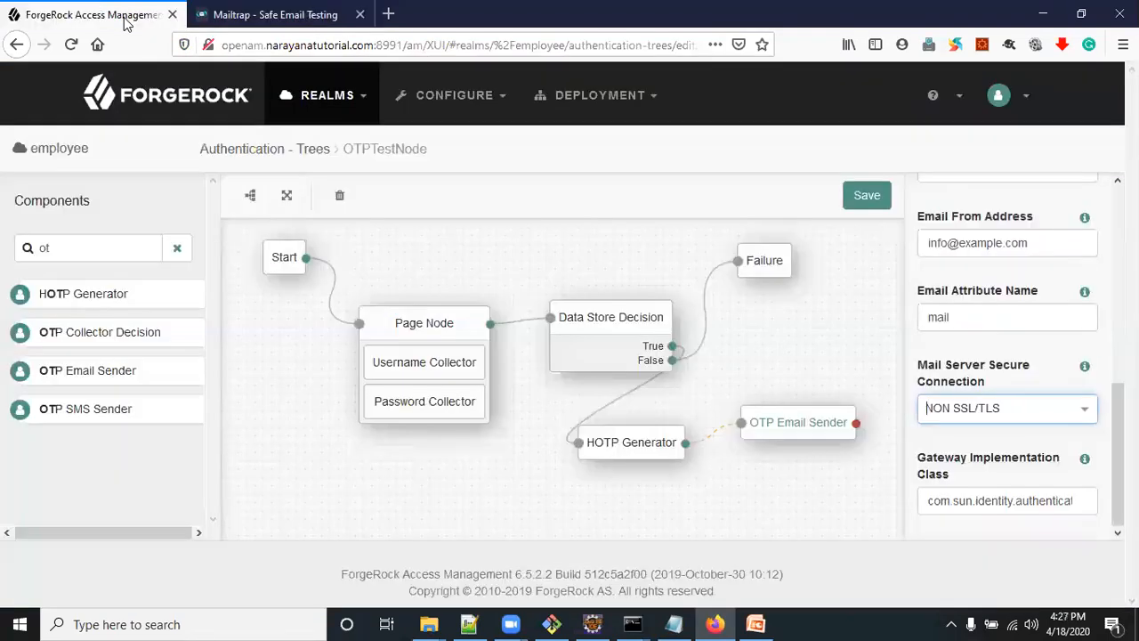
left_click(876, 201)
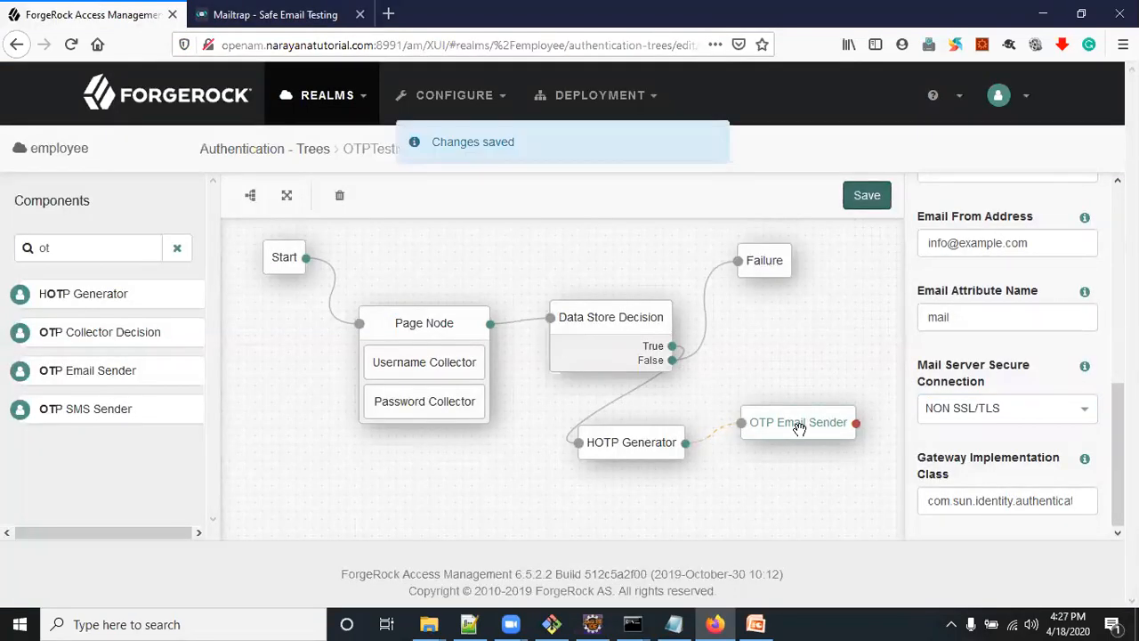
Add an OTP Collector Decision node below the OTP Email Sender and connect the sender's output to it
left_click_drag(800, 429, 768, 412)
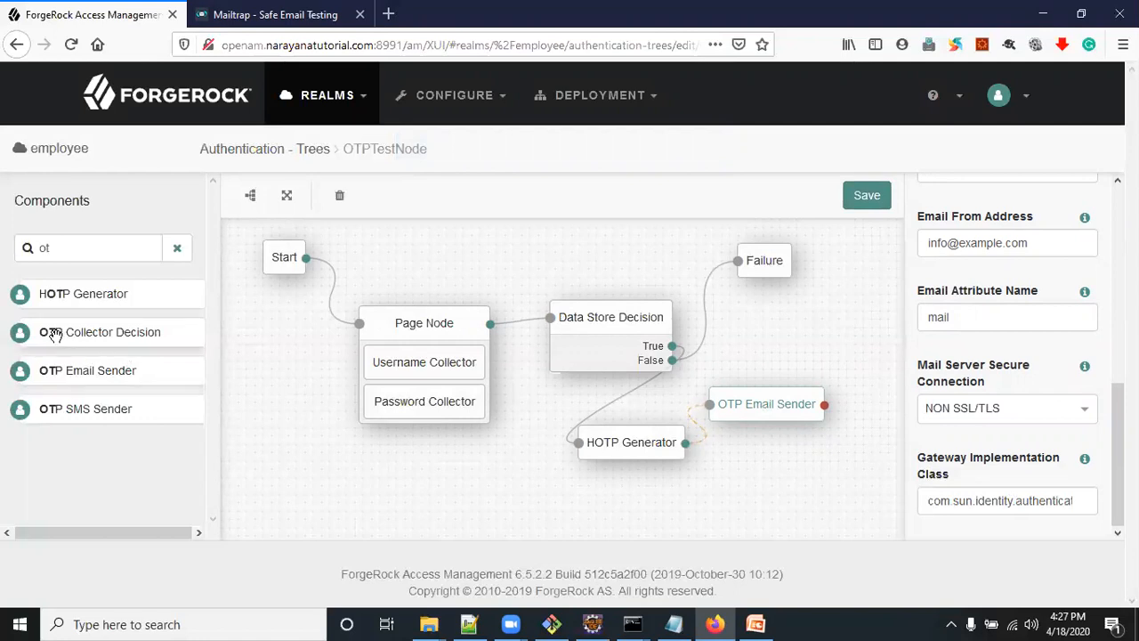
left_click_drag(55, 334, 756, 488)
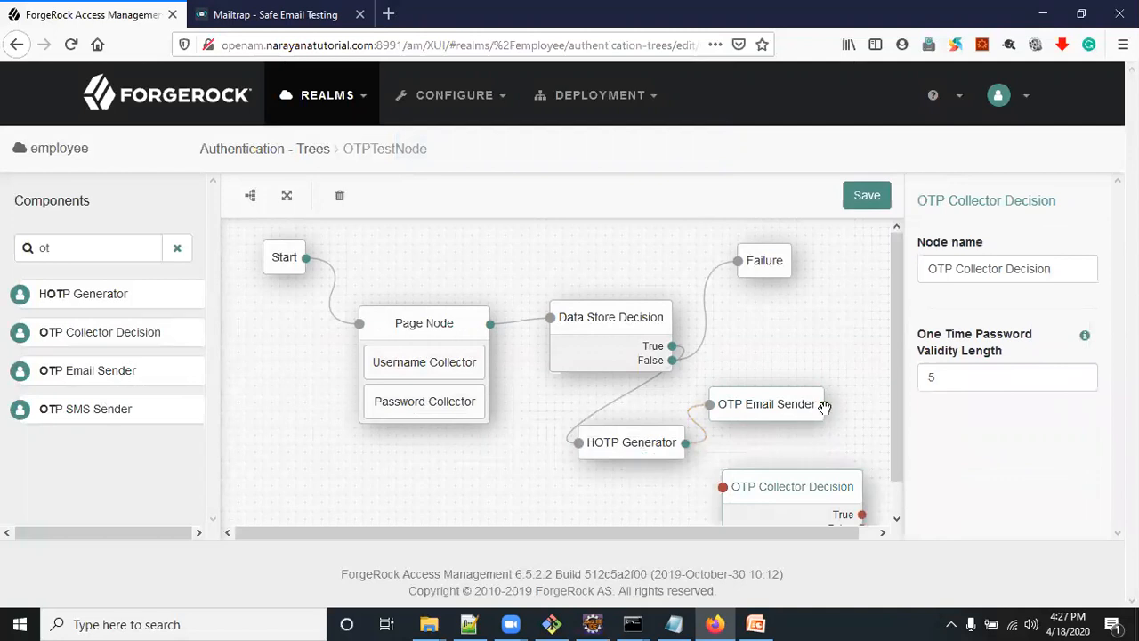
left_click_drag(825, 406, 721, 486)
scroll(798, 475, "down", 1)
left_click_drag(810, 532, 889, 529)
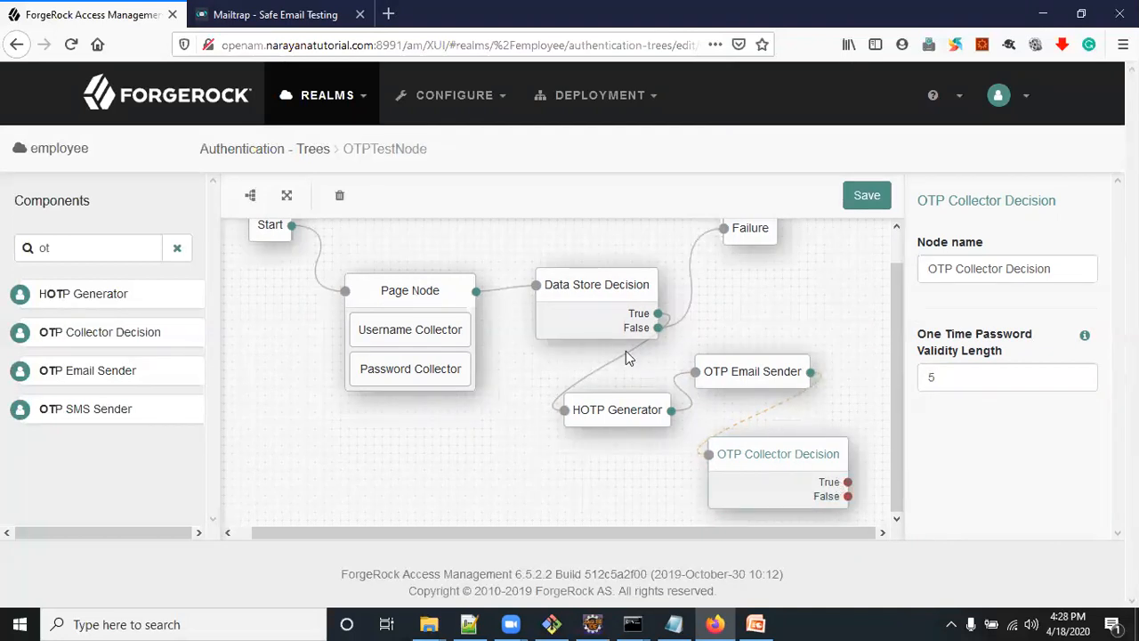
Add a Success node above the OTP Email Sender and connect the OTP Collector Decision's True outcome to it
scroll(626, 351, "up", 1)
left_click_drag(53, 248, 8, 248)
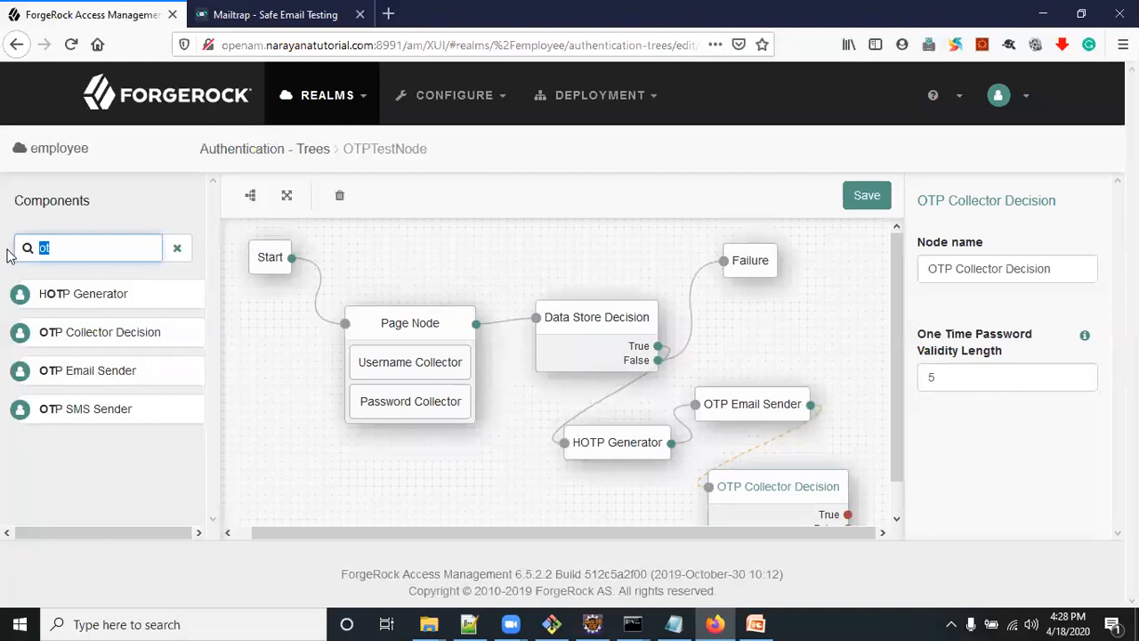
type("su")
left_click_drag(45, 297, 819, 328)
left_click_drag(847, 513, 772, 321)
Connect the OTP Collector Decision's False outcome to the Failure node and save the tree
scroll(770, 508, "down", 1)
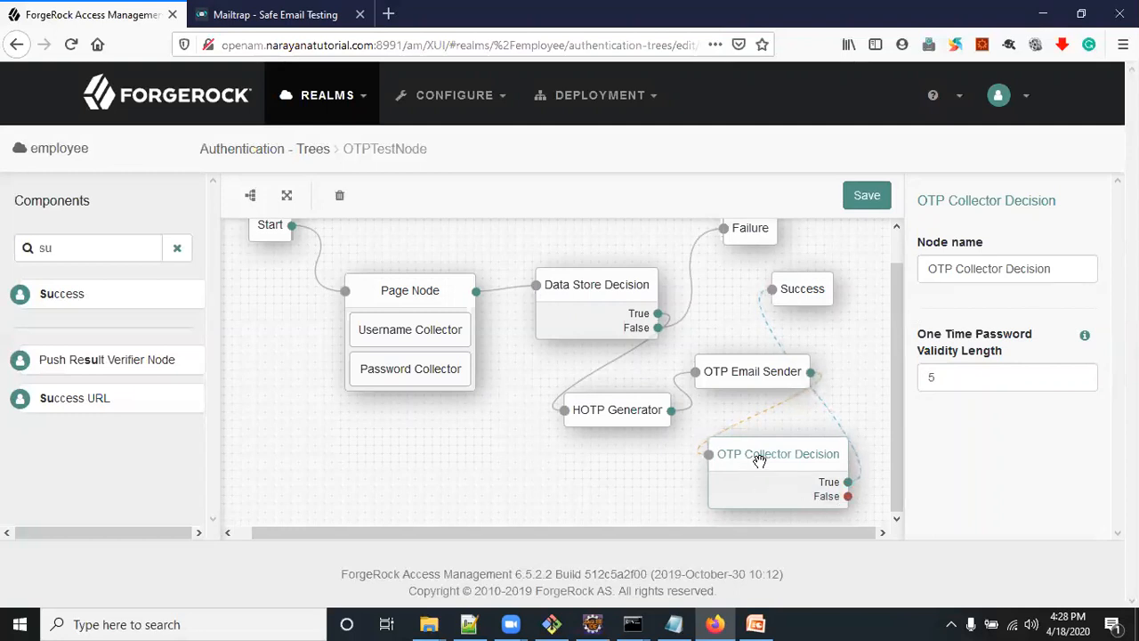
left_click_drag(848, 496, 724, 230)
left_click_drag(728, 229, 726, 229)
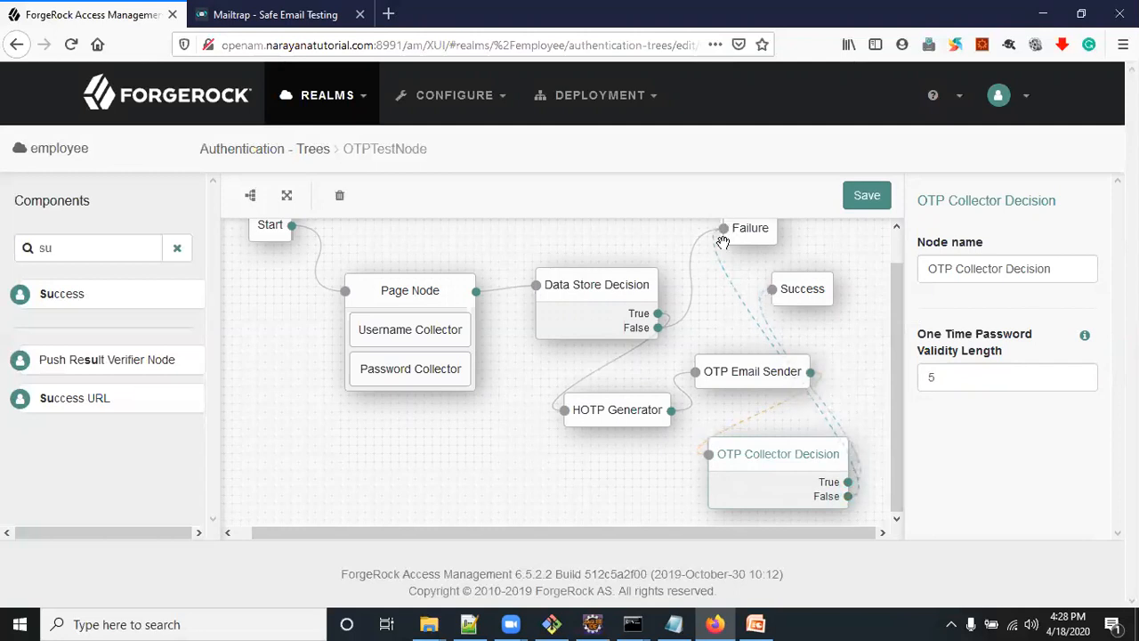
left_click(876, 207)
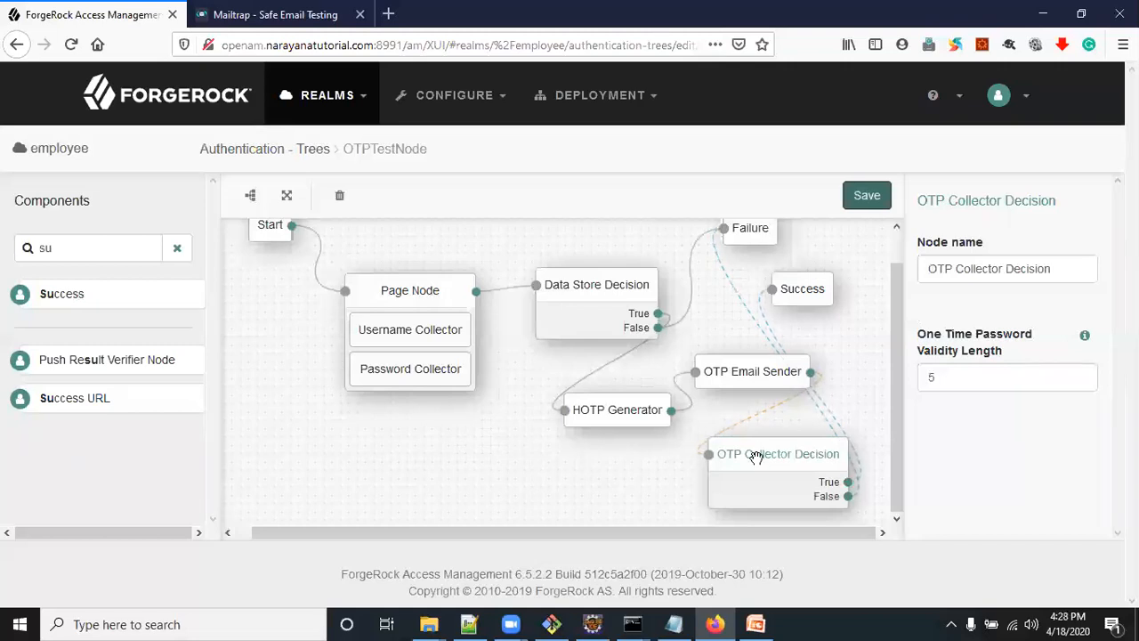
left_click_drag(759, 461, 738, 457)
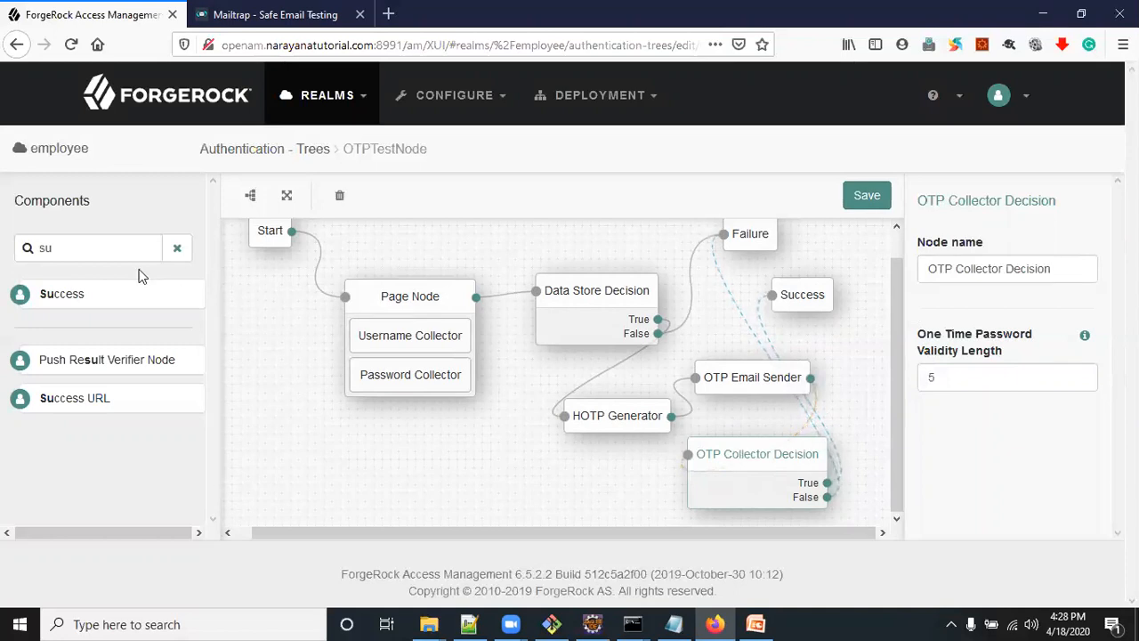
Add a Retry Limit Decision node below the Page Node and reroute the OTP Collector Decision's False outcome to it, keeping the Retry Limit at 3
left_click_drag(69, 246, 26, 246)
type("ret")
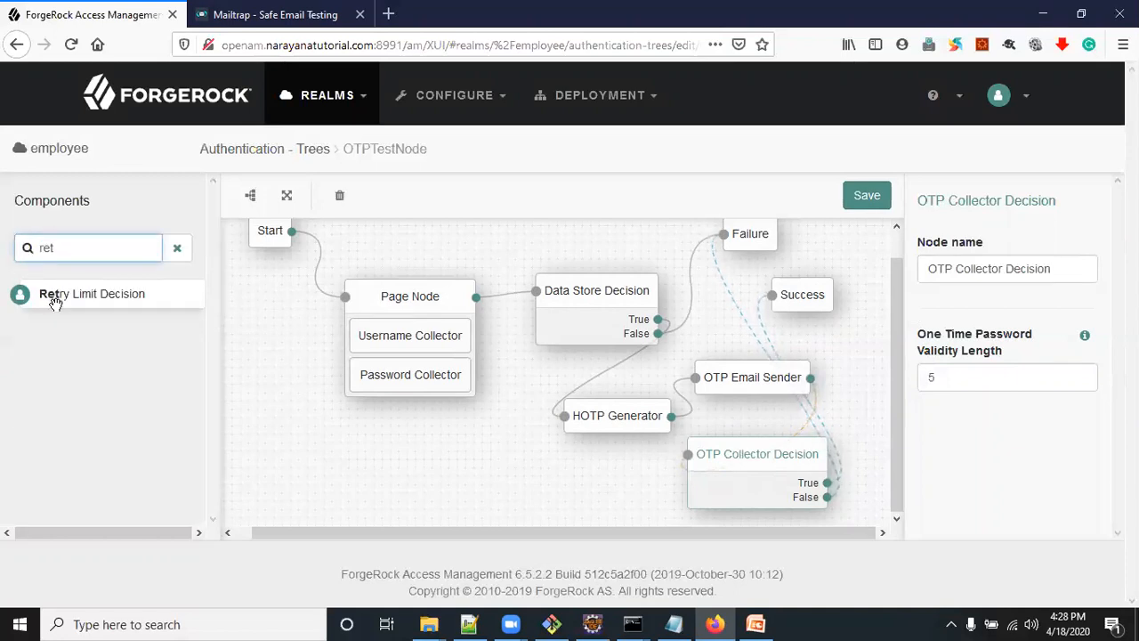
left_click_drag(57, 293, 432, 471)
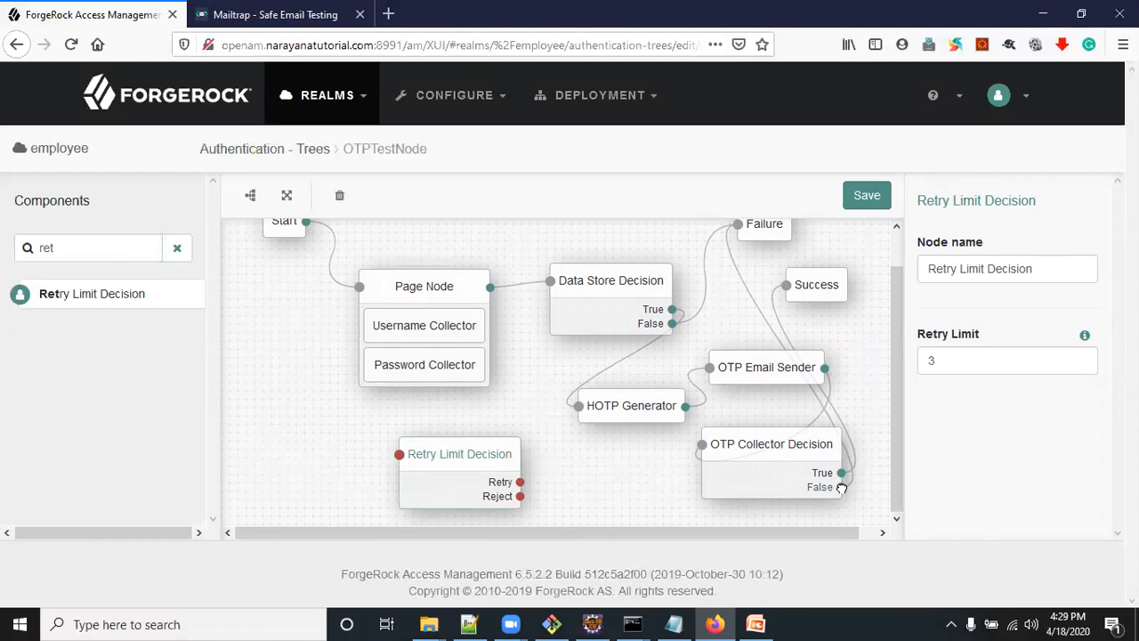
left_click_drag(853, 508, 394, 455)
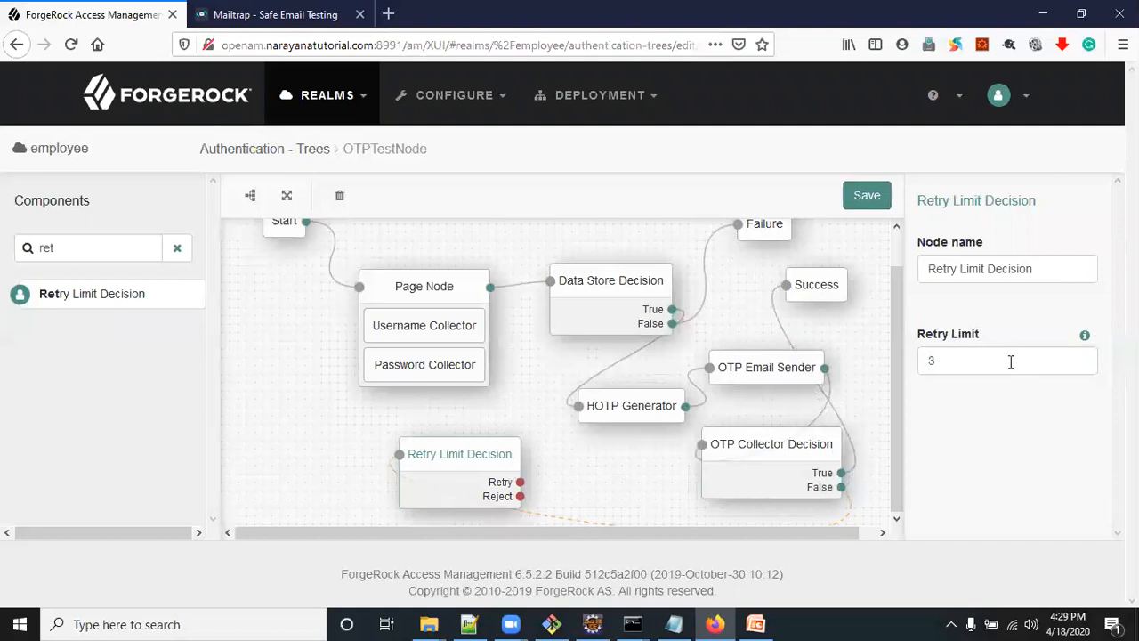
left_click(955, 360)
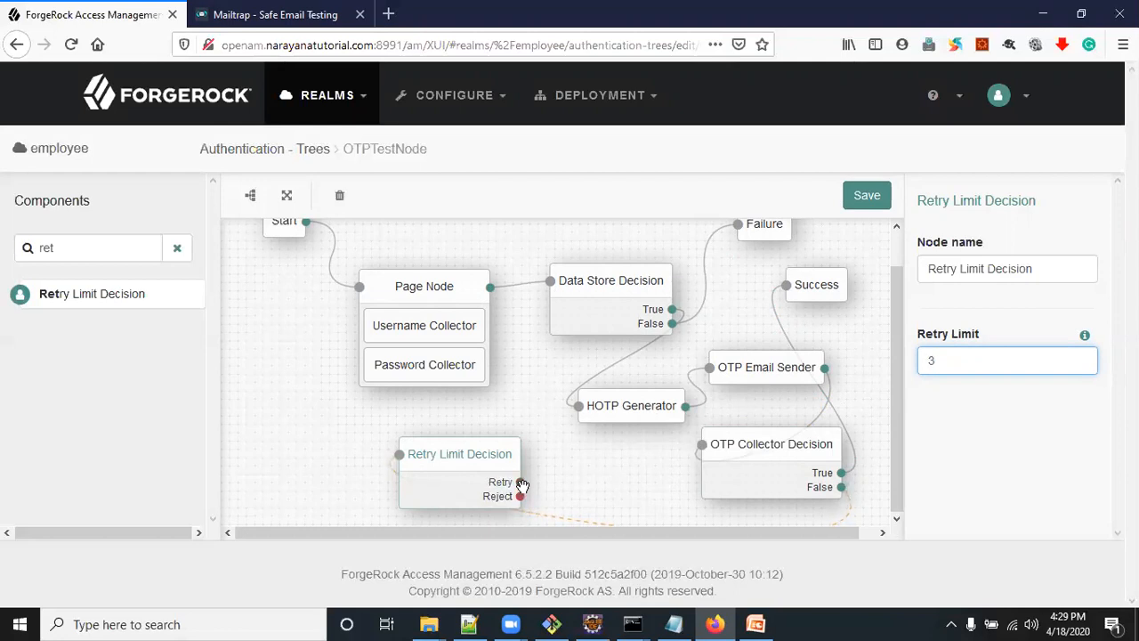
Connect the Retry Limit Decision's Retry outcome to the OTP Collector Decision and its Reject outcome to Failure
left_click(581, 483)
left_click_drag(683, 459, 702, 444)
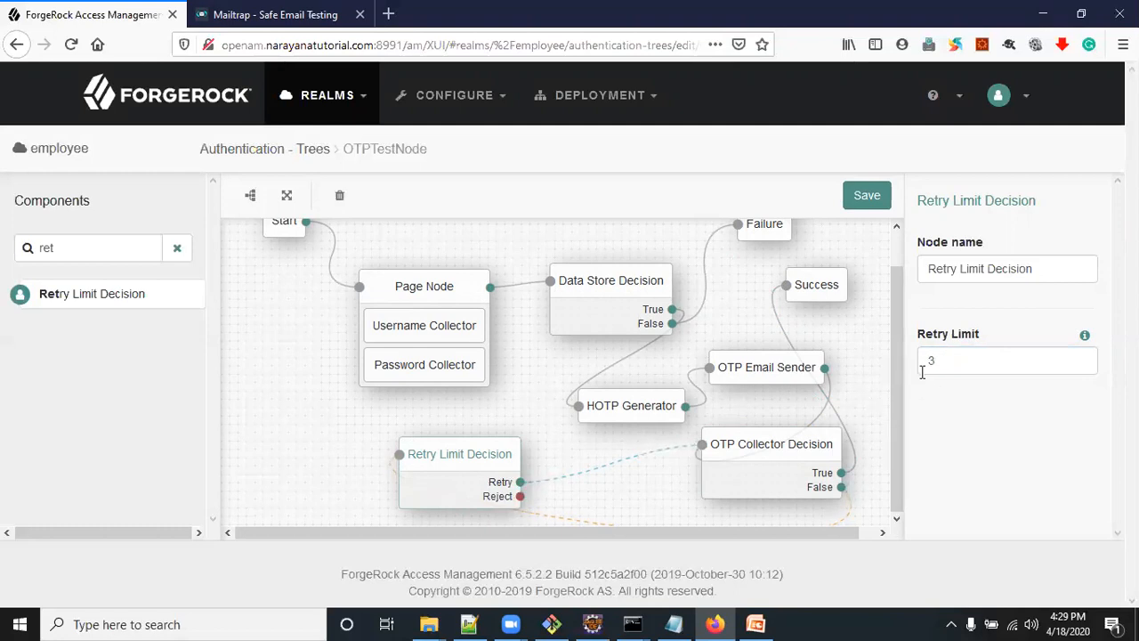
left_click_drag(517, 497, 738, 224)
Auto-arrange the tree and move the Page Node, Data Store Decision, HOTP Generator and OTP Email Sender into a compact group
left_click(250, 196)
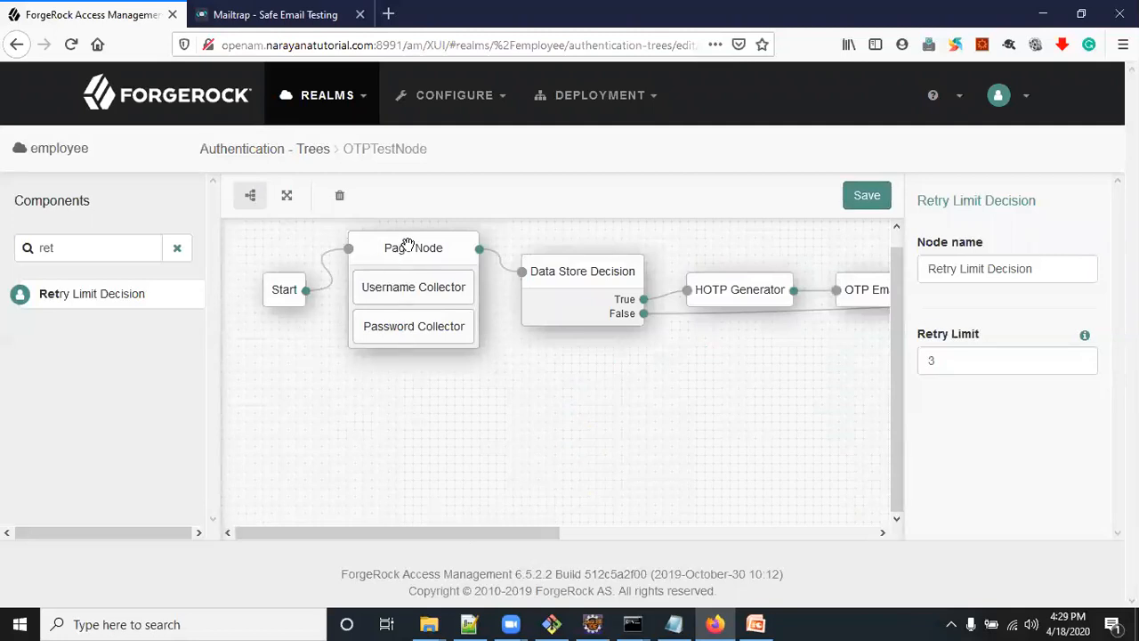
left_click_drag(407, 245, 316, 336)
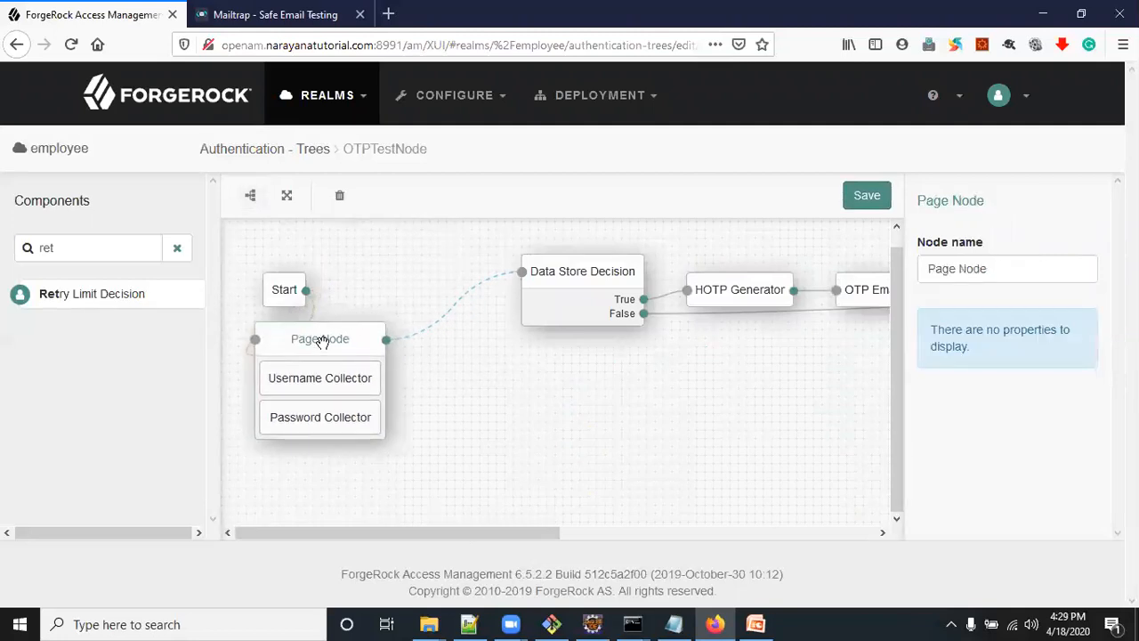
left_click_drag(611, 273, 520, 367)
left_click_drag(761, 292, 629, 262)
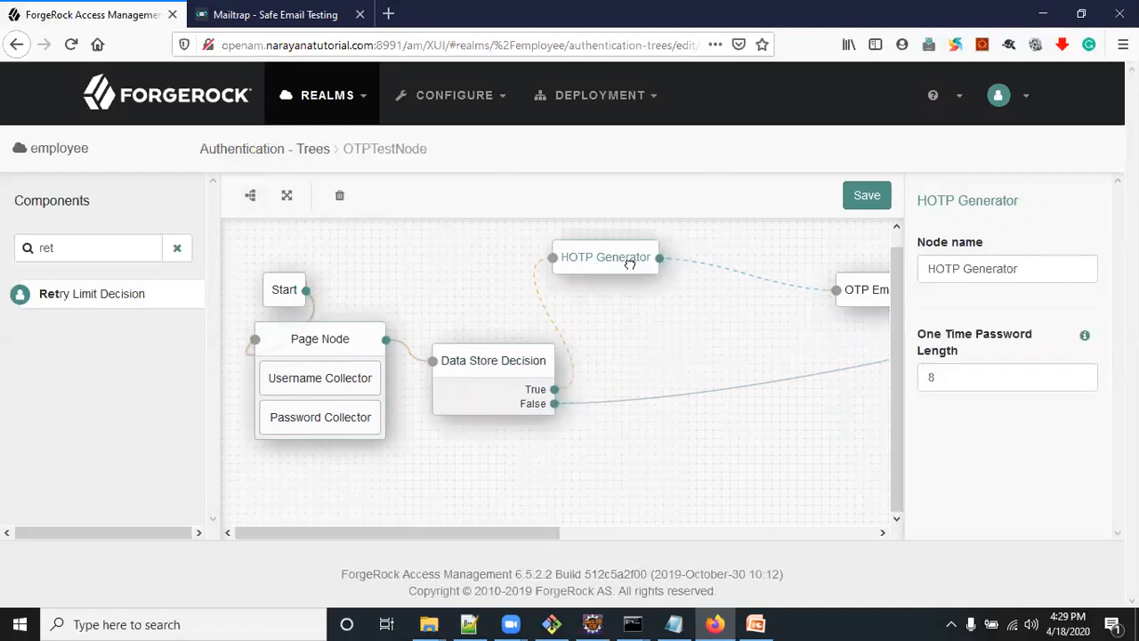
left_click(877, 301)
left_click_drag(877, 301, 614, 322)
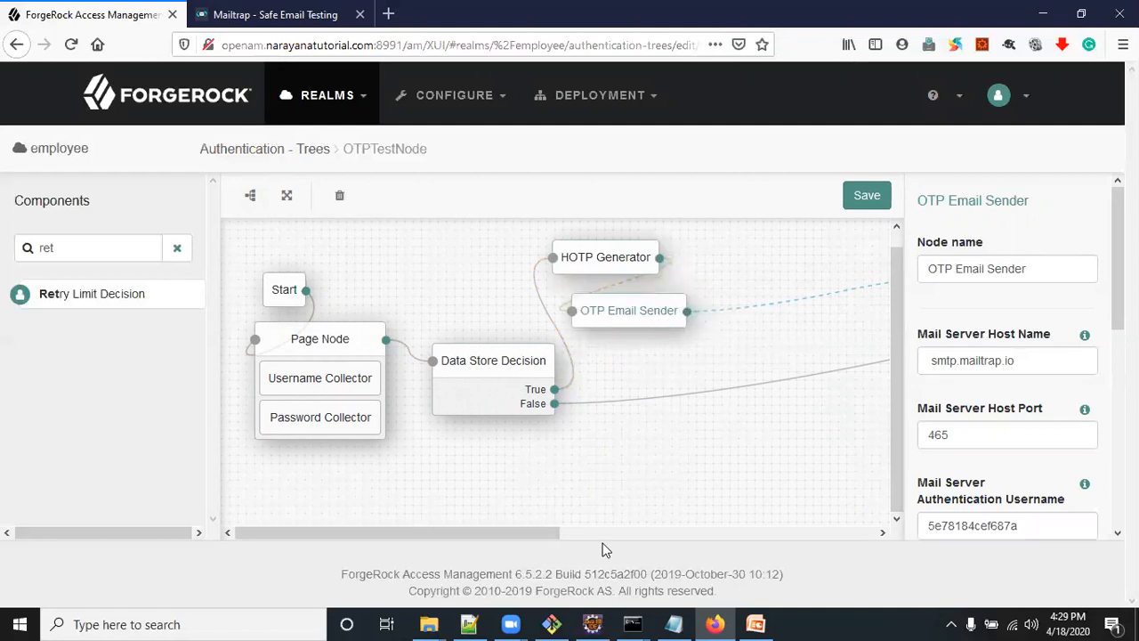
Move the OTP Collector Decision beside the OTP Email Sender and the Retry Limit Decision beside the OTP Collector Decision
left_click_drag(541, 532, 648, 532)
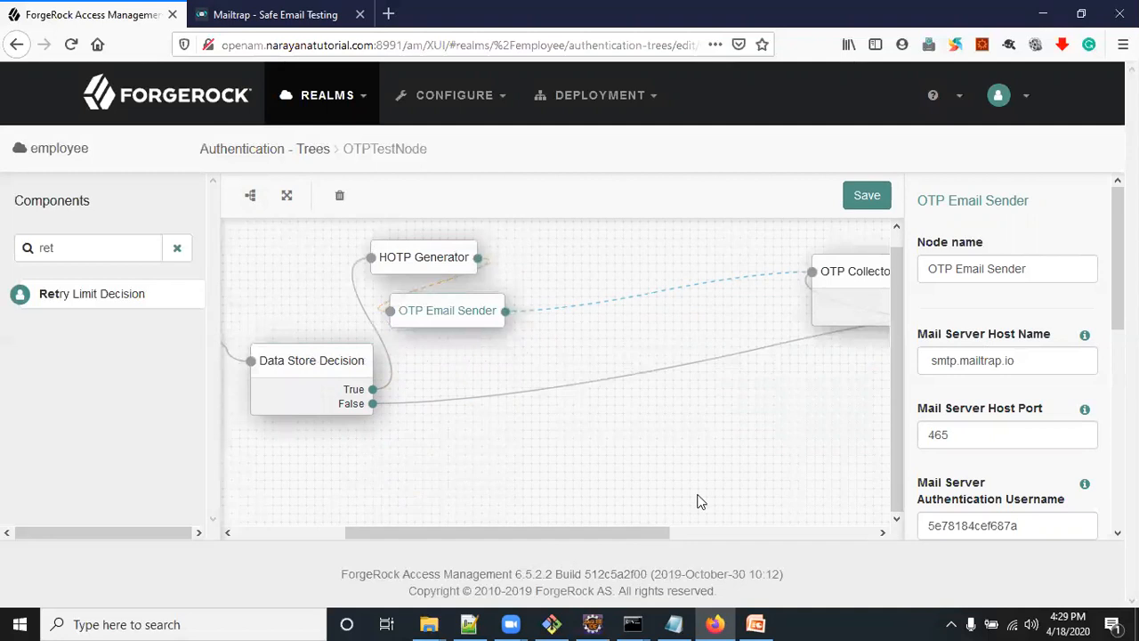
left_click_drag(848, 284, 597, 270)
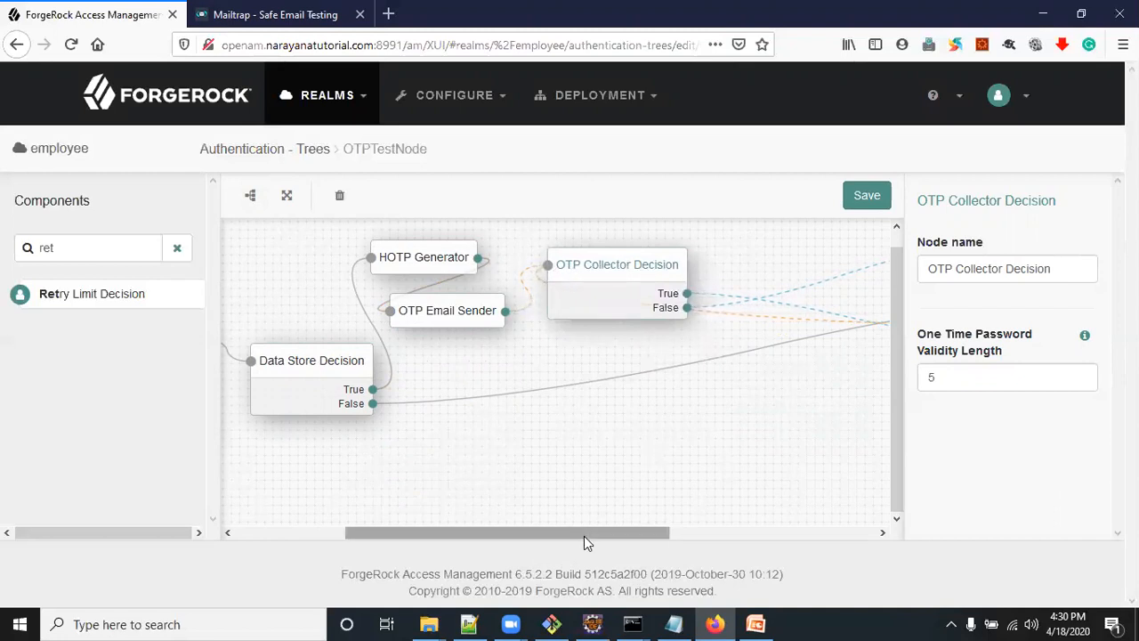
left_click_drag(620, 538, 745, 539)
left_click_drag(817, 273, 601, 274)
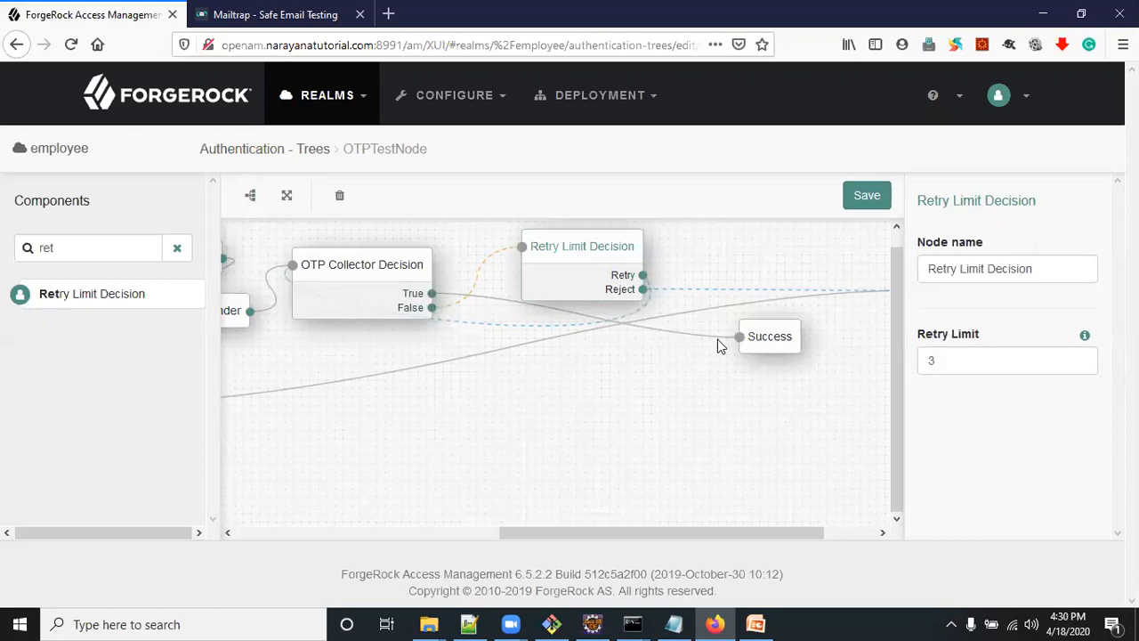
left_click(757, 340)
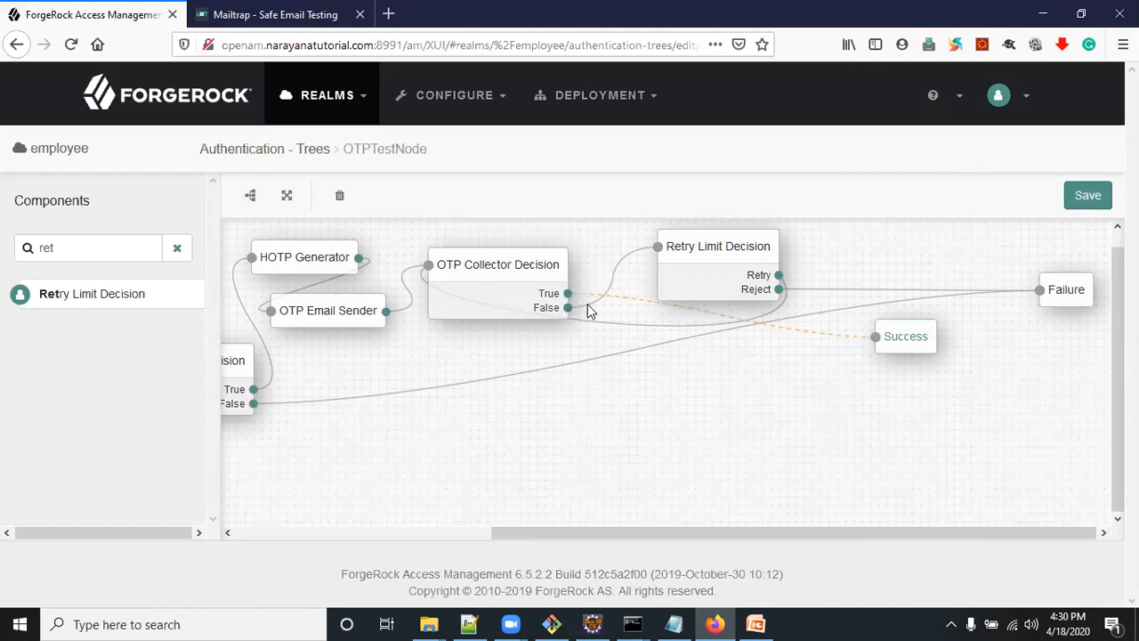
Review the Retry Limit Decision's settings and the tree's connections, and save the tree
left_click(740, 252)
left_click(989, 372)
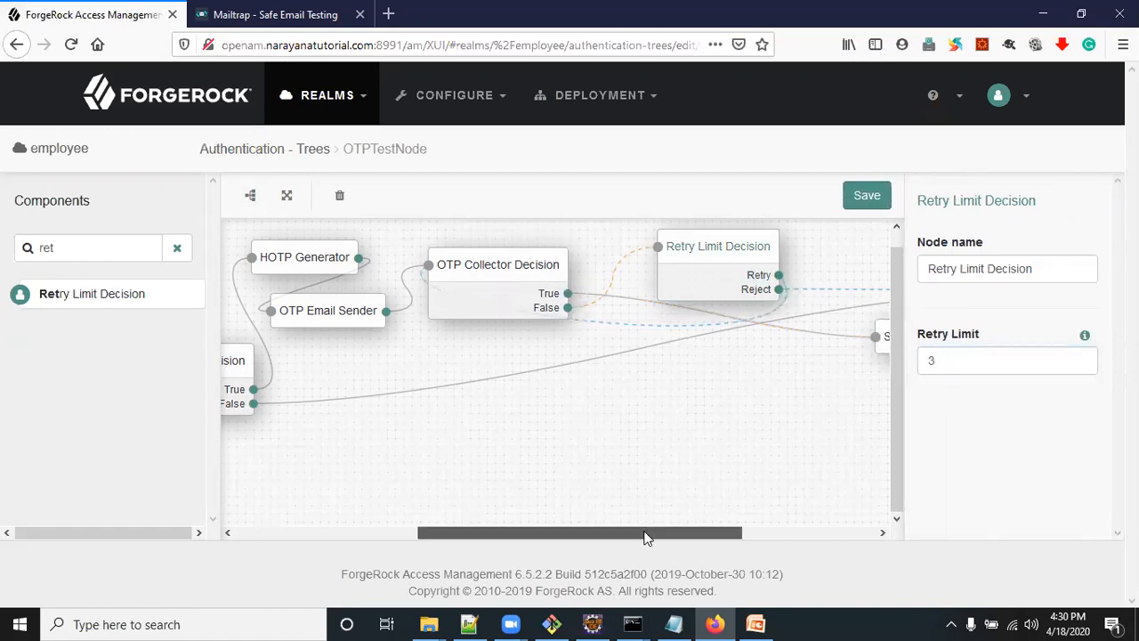
left_click_drag(646, 537, 780, 538)
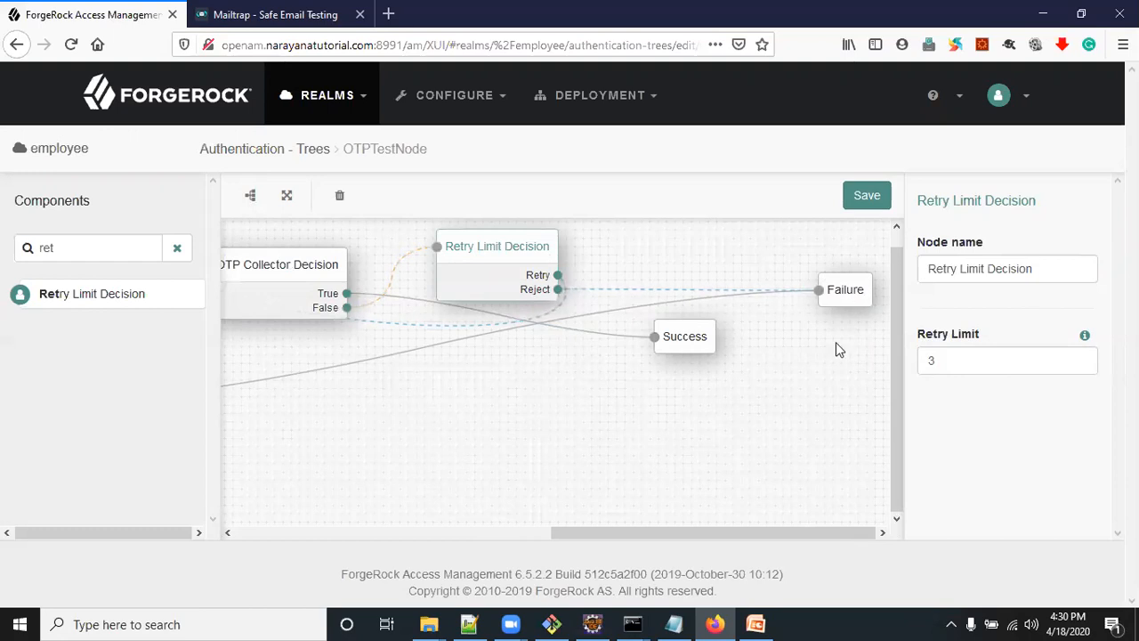
left_click_drag(816, 534, 486, 519)
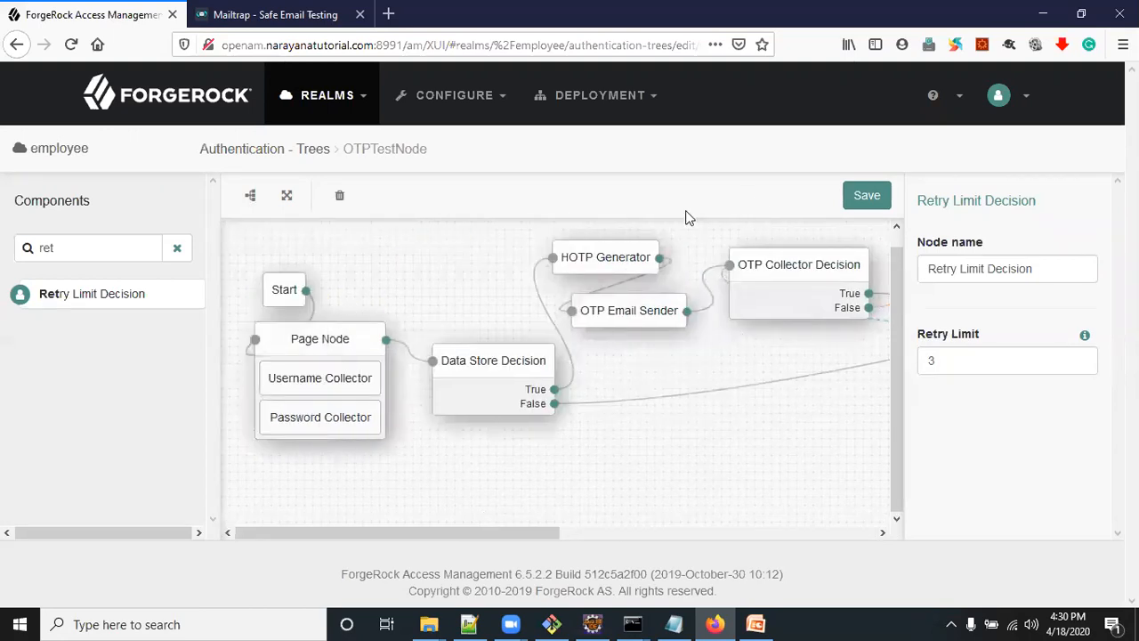
left_click(870, 196)
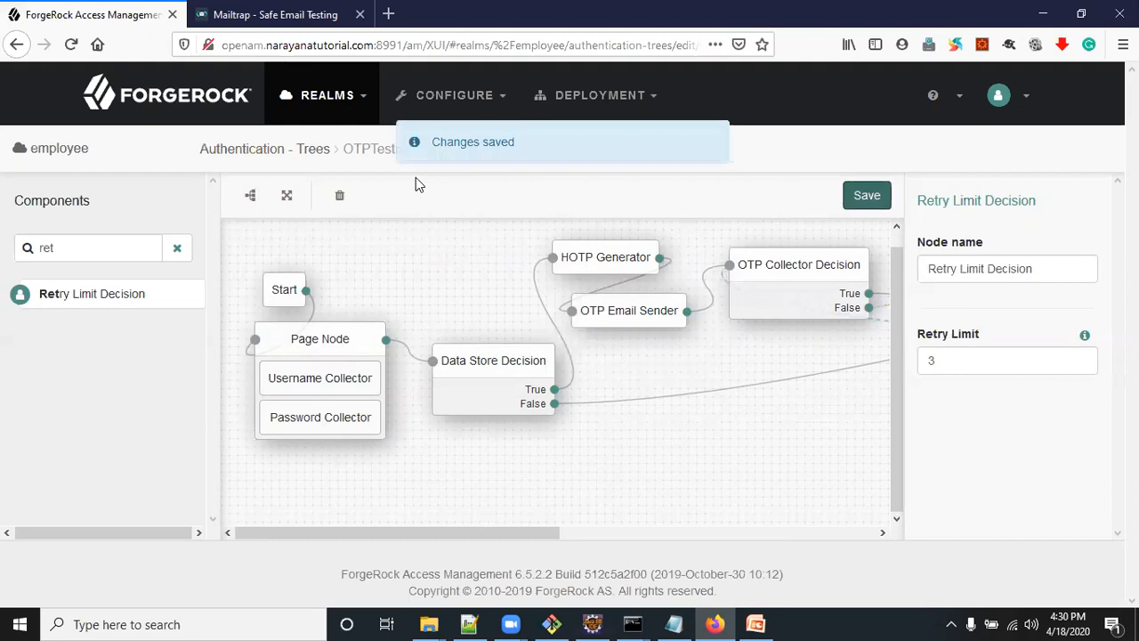
Copy the tree name OTPTestNode into the blank Notepad document
double_click(372, 150)
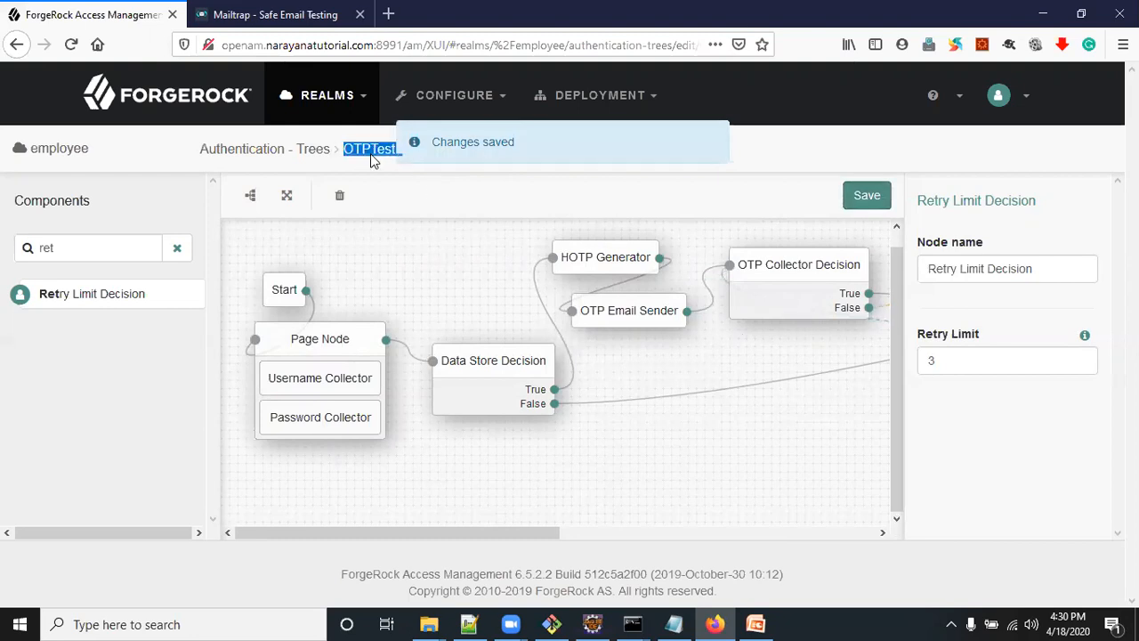
left_click(673, 624)
type("OTPTestNode")
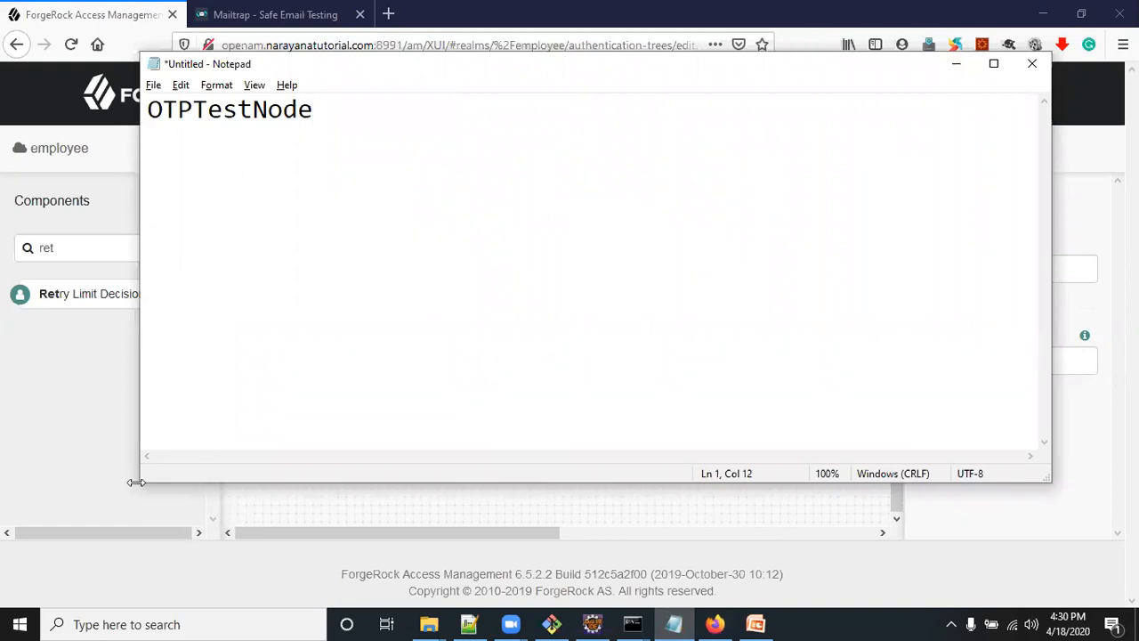
Return to Firefox and log out of the ForgeRock administration console
left_click(82, 382)
left_click(1004, 105)
left_click(900, 233)
left_click(558, 318)
left_click(725, 623)
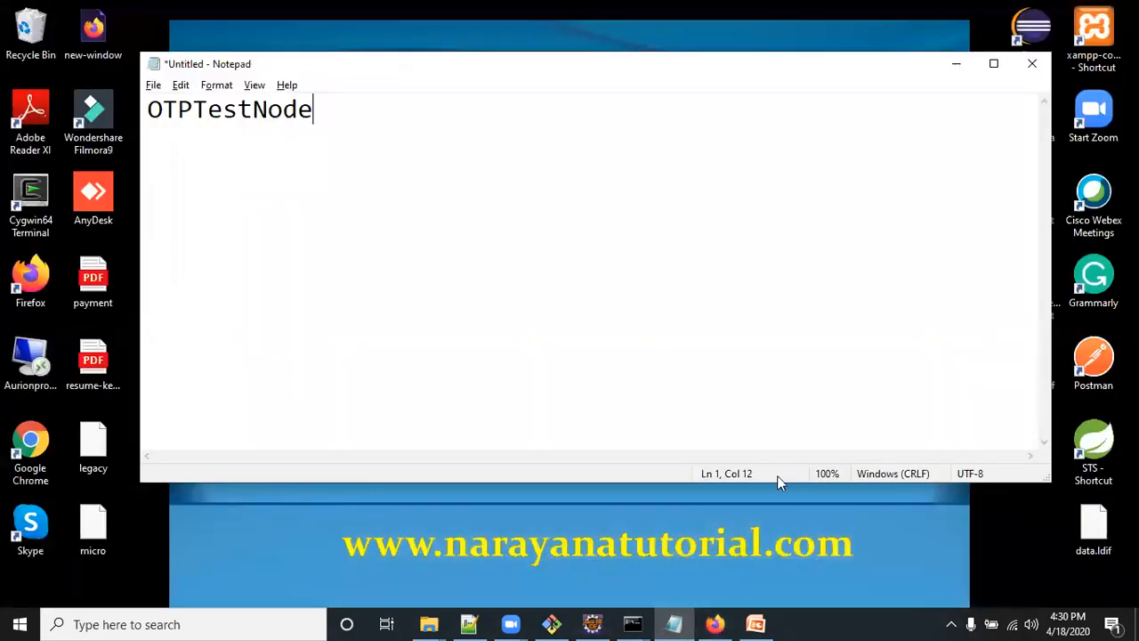
left_click(714, 623)
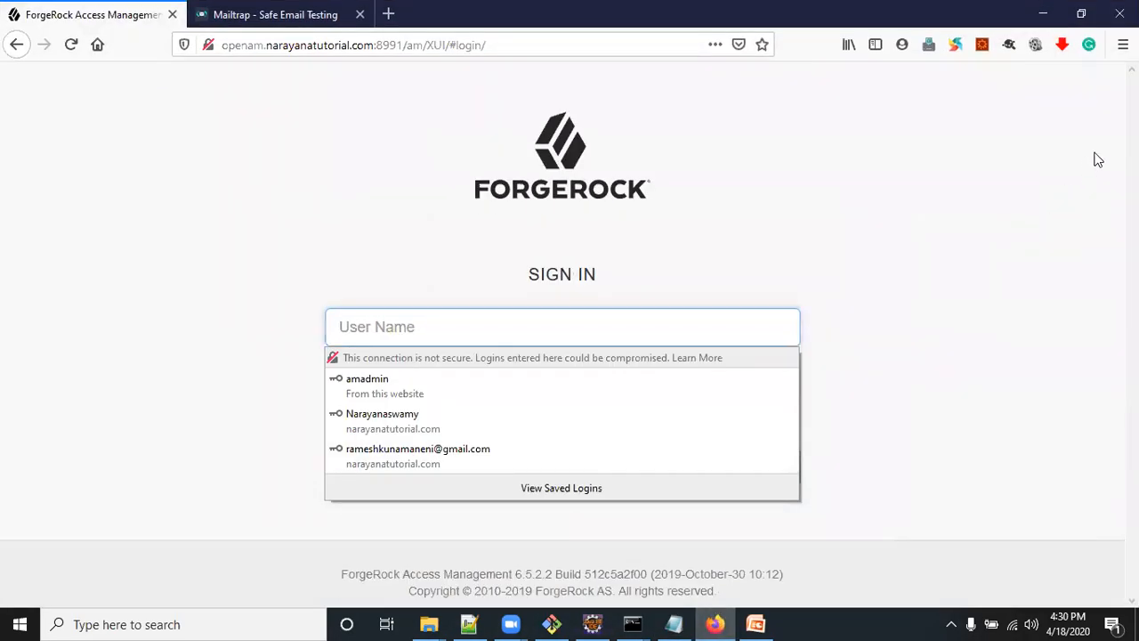
Open a new private browsing window in Firefox
key("super+d")
left_click(716, 624)
left_click(1123, 45)
left_click(957, 155)
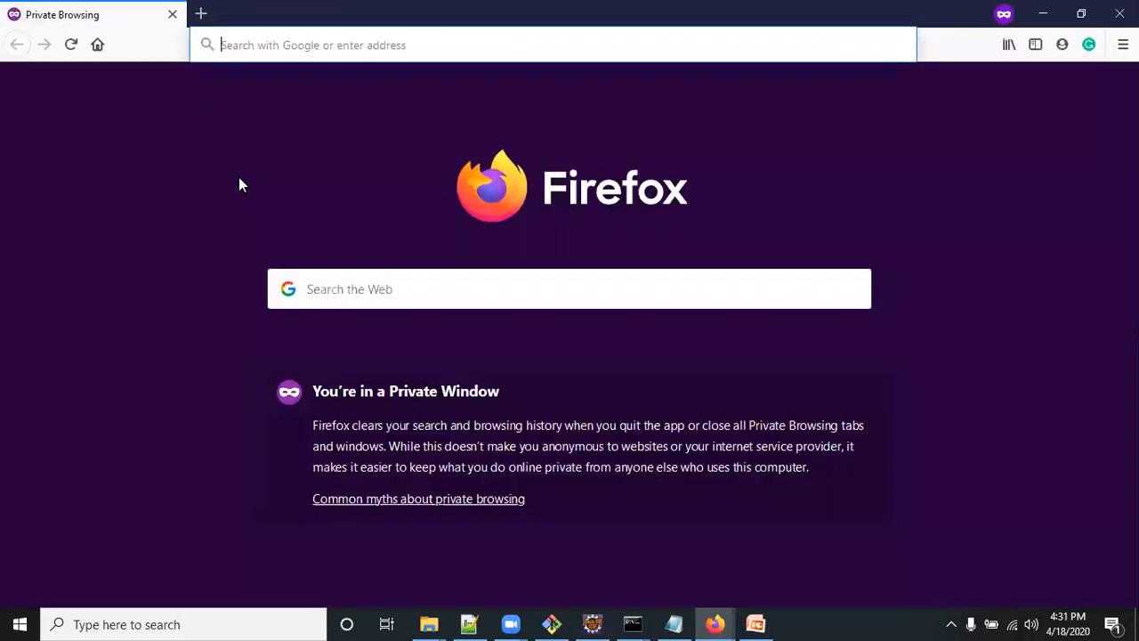
type("op")
key("Down")
key("Down")
key("Down")
key("Down")
key("Down")
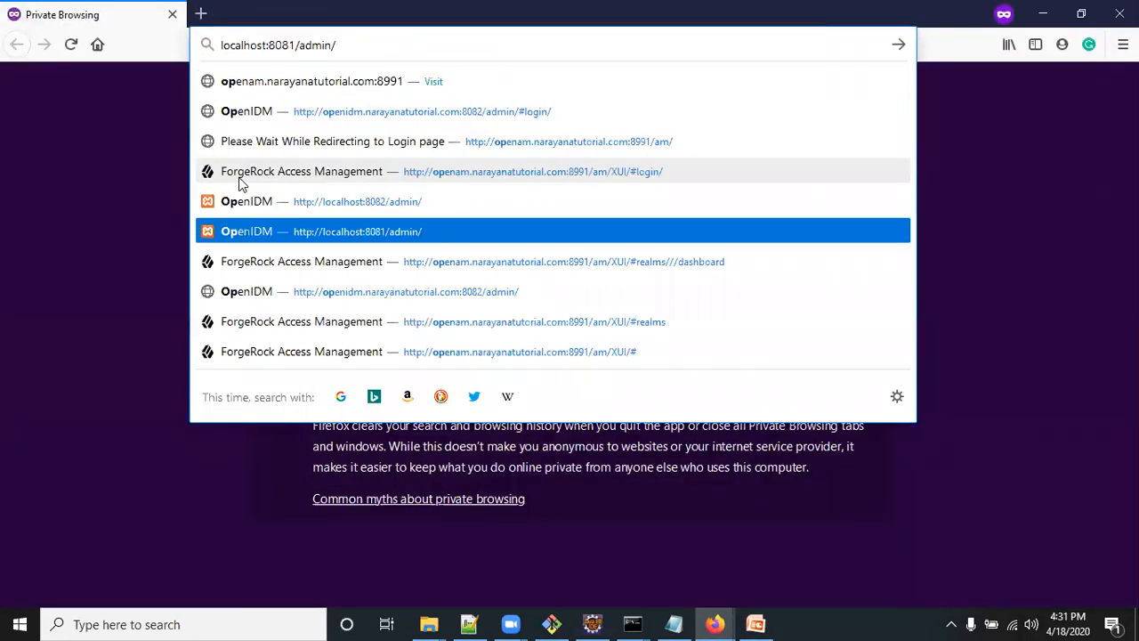
key("ctrl+a")
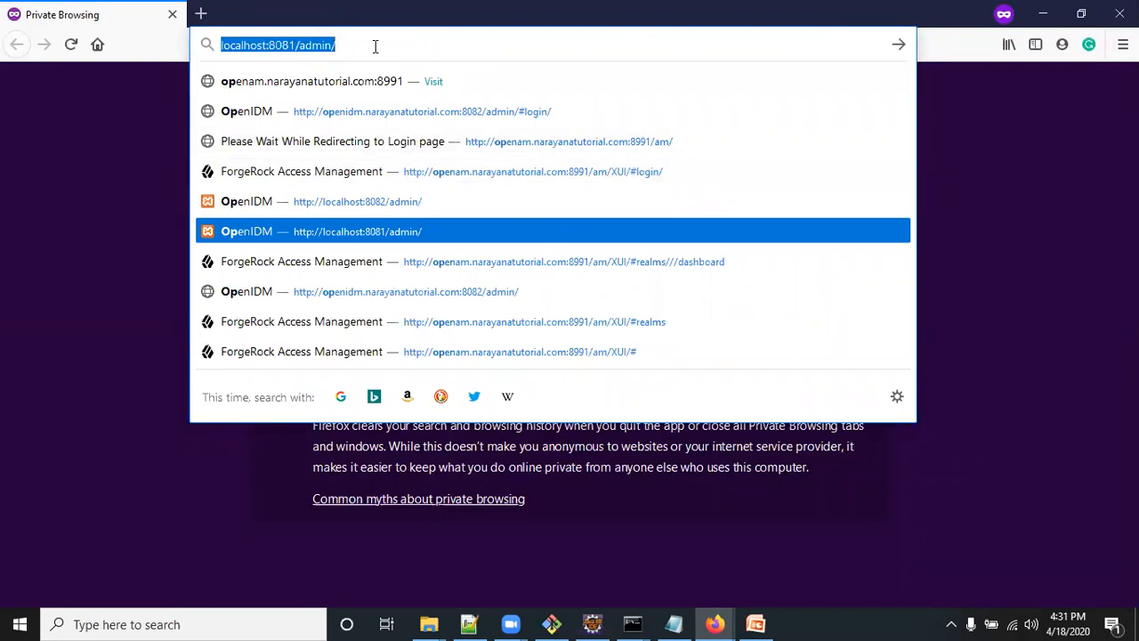
Enter the address openam.narayanatutorial.com:8991/am/XUI/?realm=employee in the private window
type("op")
key("Right")
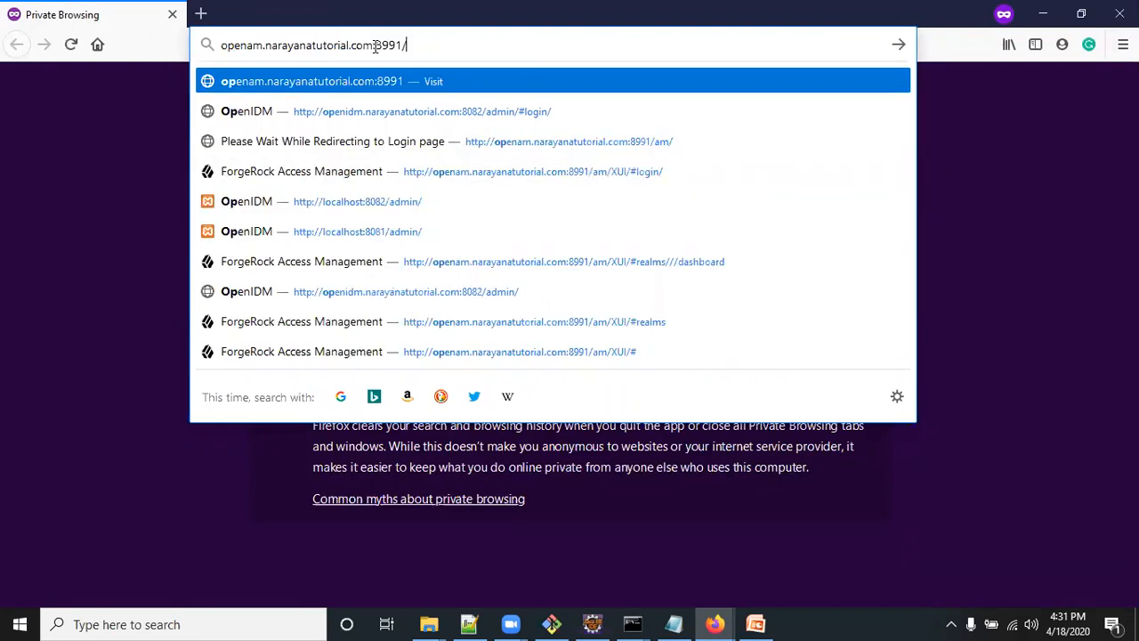
type("am")
key("Down")
key("BackSpace")
key("BackSpace")
key("BackSpace")
key("BackSpace")
key("BackSpace")
key("BackSpace")
key("BackSpace")
type("?")
key("Right")
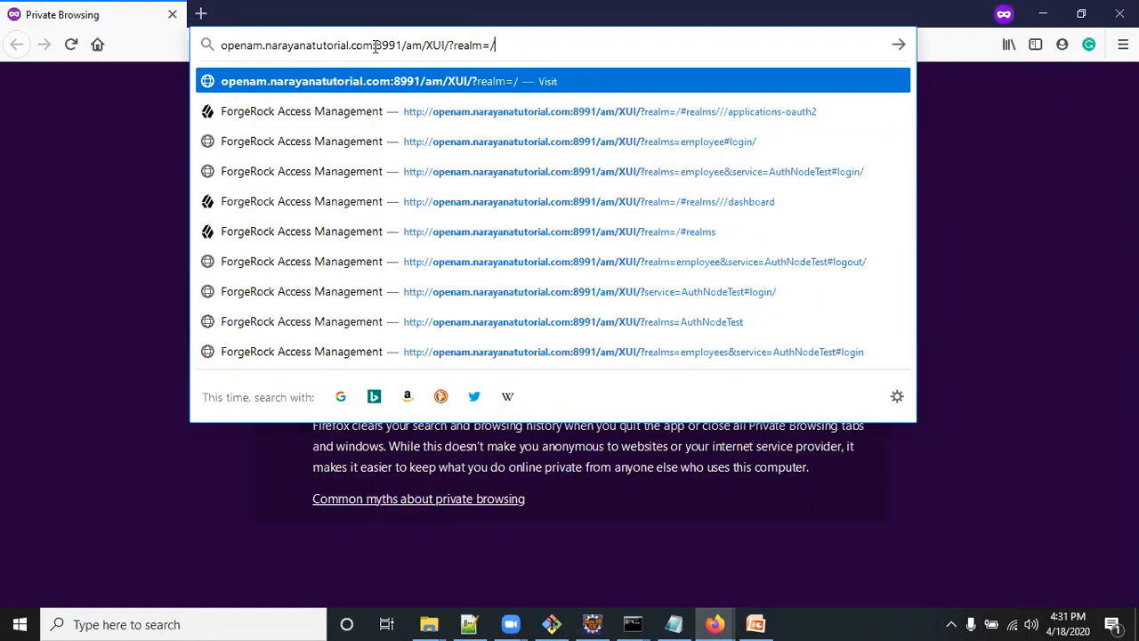
key("BackSpace")
type("employee")
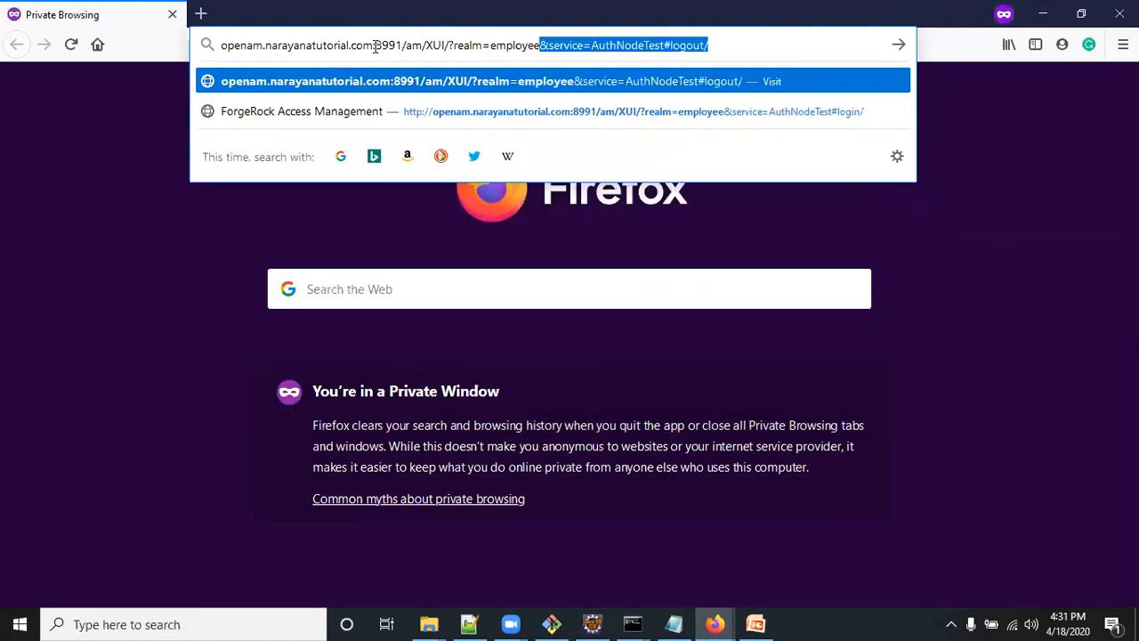
type("&service")
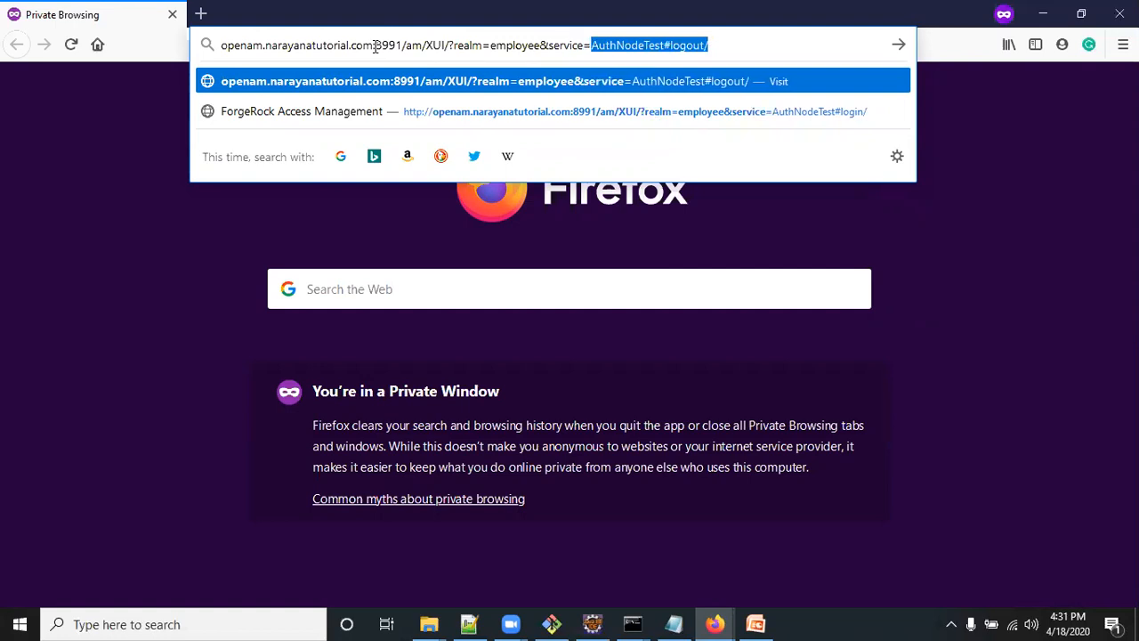
type("=")
Append &service=OTPTestNode#login to the address and load the tree's login page
type("OTPTestNode")
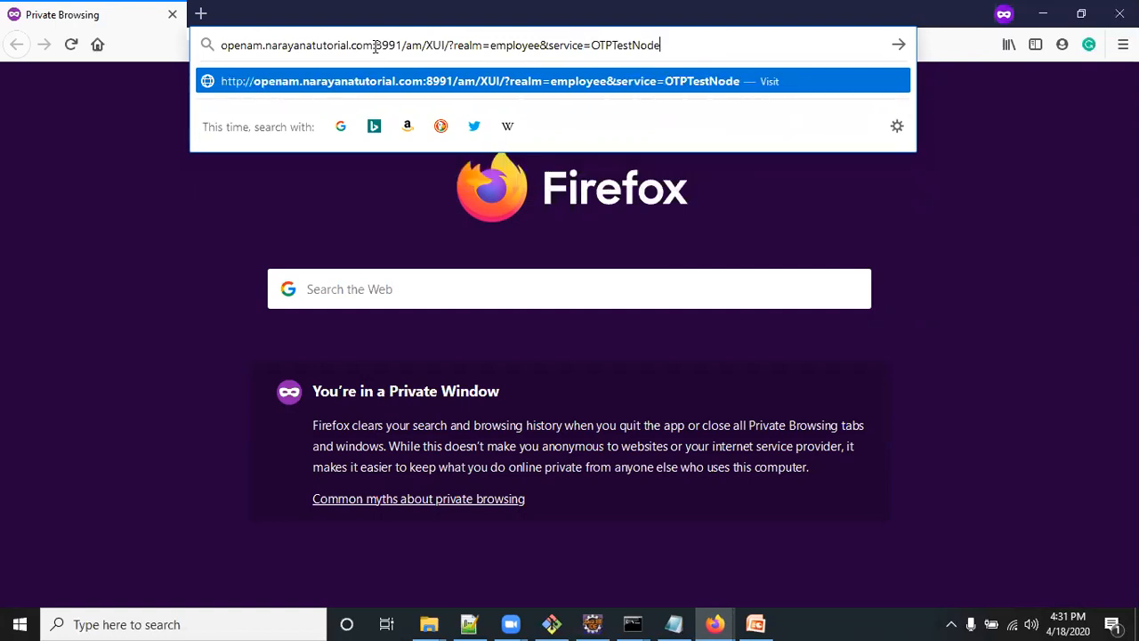
type("#login")
key("Return")
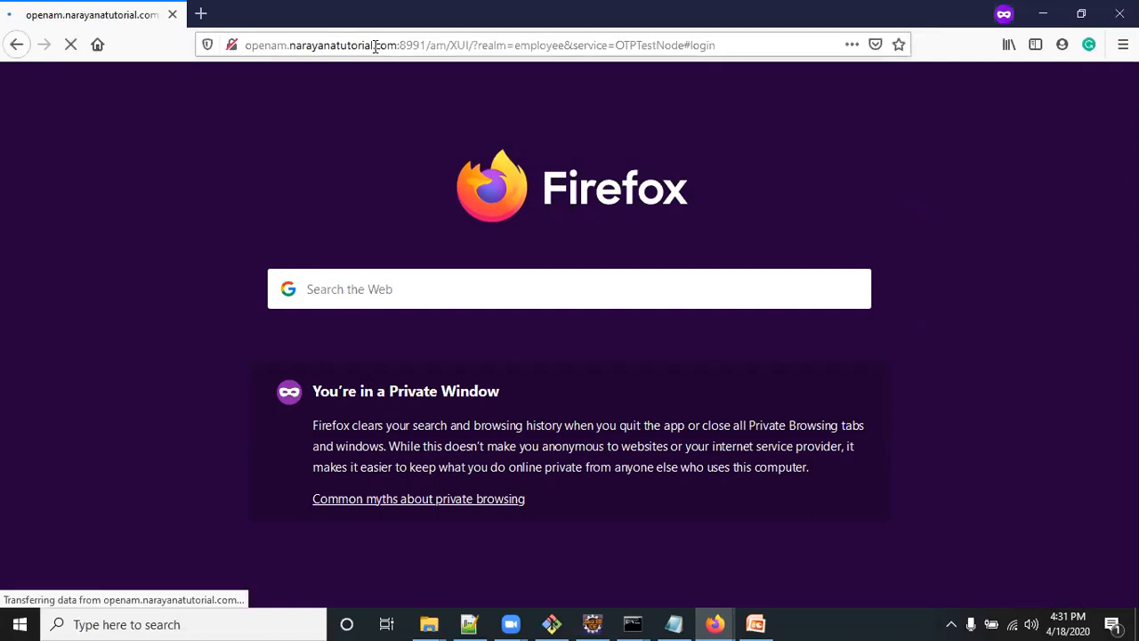
Return to the regular Firefox window and enter amadmin as the user name on the ForgeRock sign-in page
mouse_move(715, 623)
left_click(581, 547)
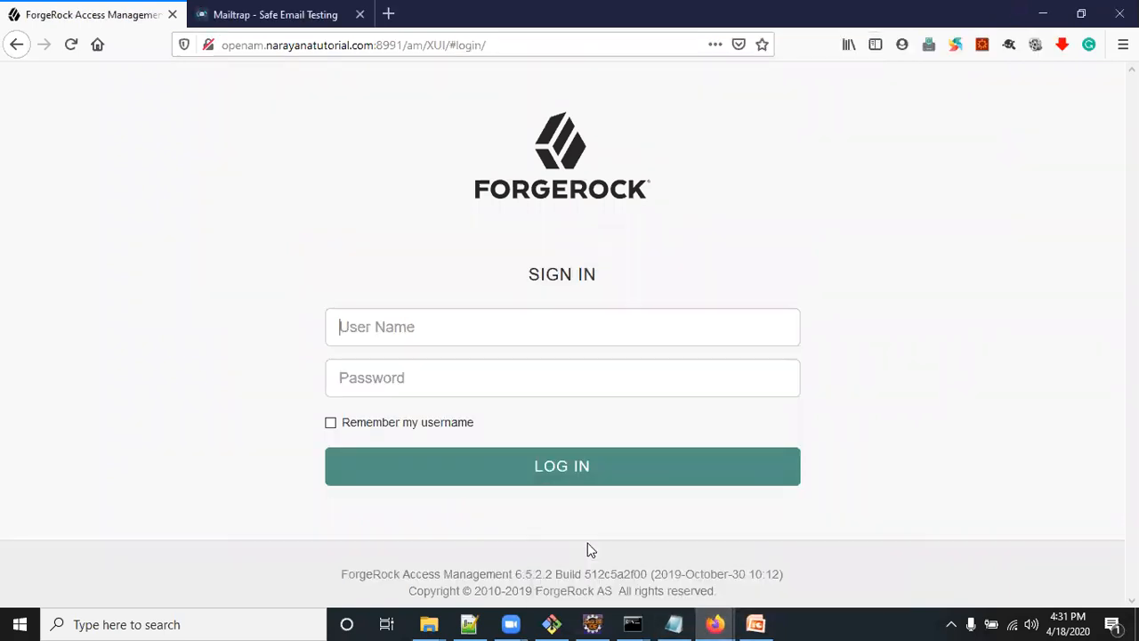
left_click(177, 248)
left_click(383, 329)
type("d")
key("BackSpace")
type("A")
key("BackSpace")
type("amadmin")
Replace the prefilled password with the administrator password and log in to the console
key("Tab")
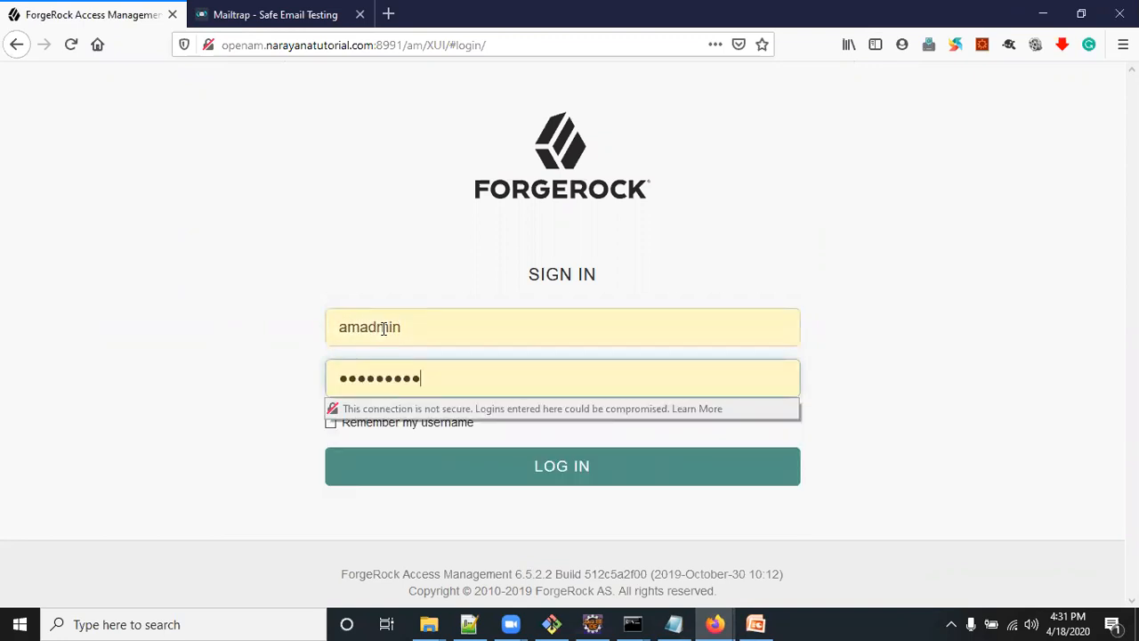
key("ctrl+a")
type("•••••••")
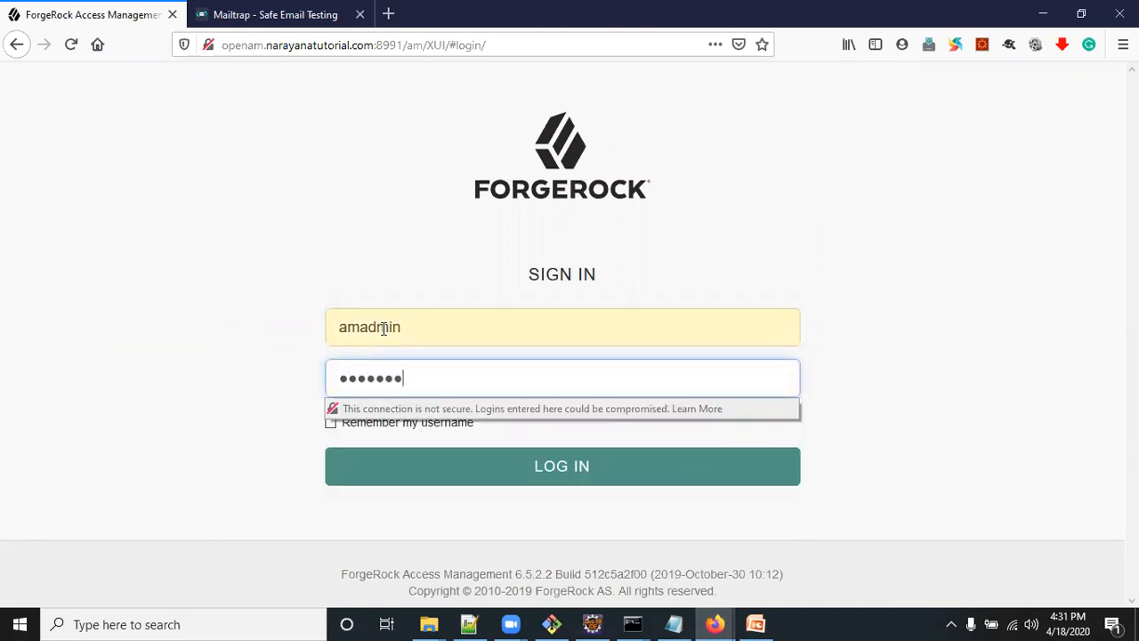
type("••")
key("Return")
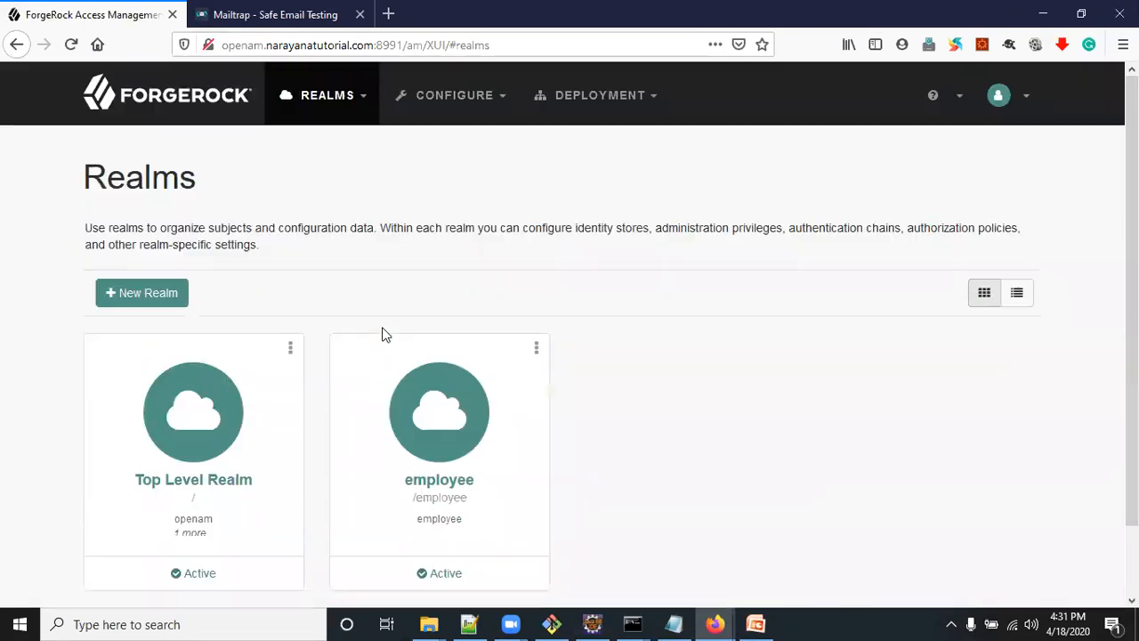
Open the employee realm's identities and review the general details of the demo identity
left_click(504, 406)
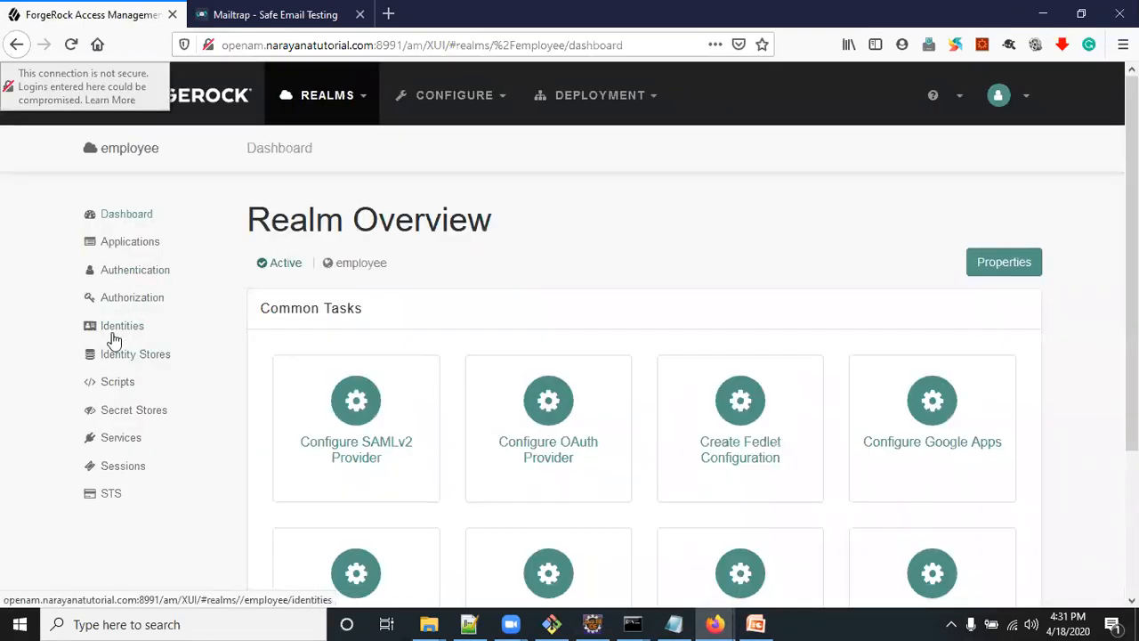
left_click(121, 330)
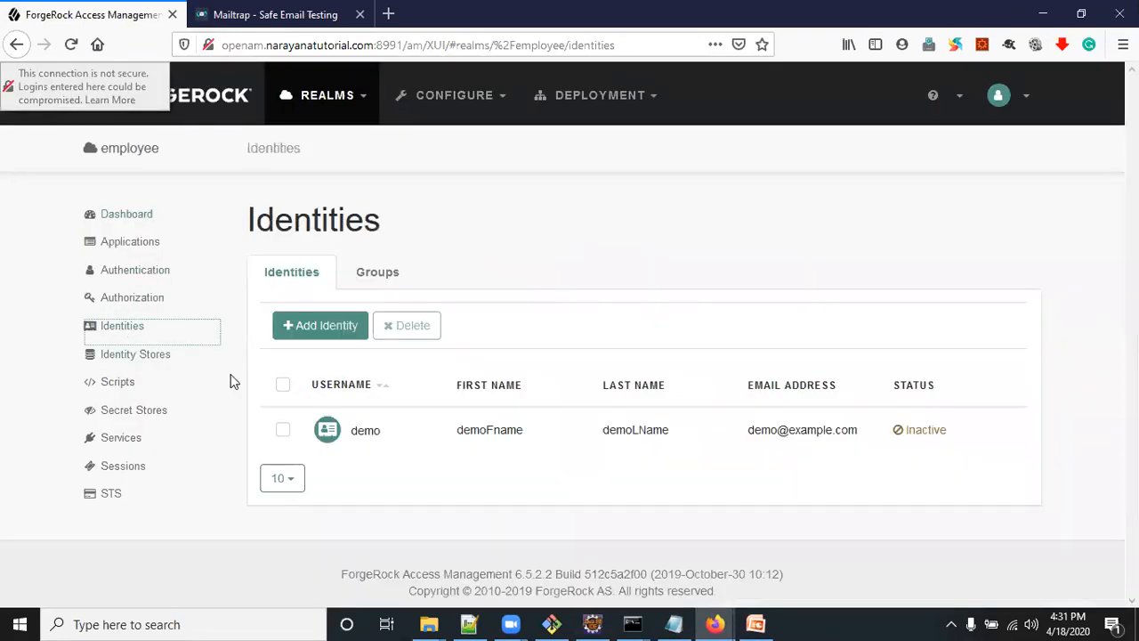
left_click(364, 431)
scroll(501, 415, "down", 2)
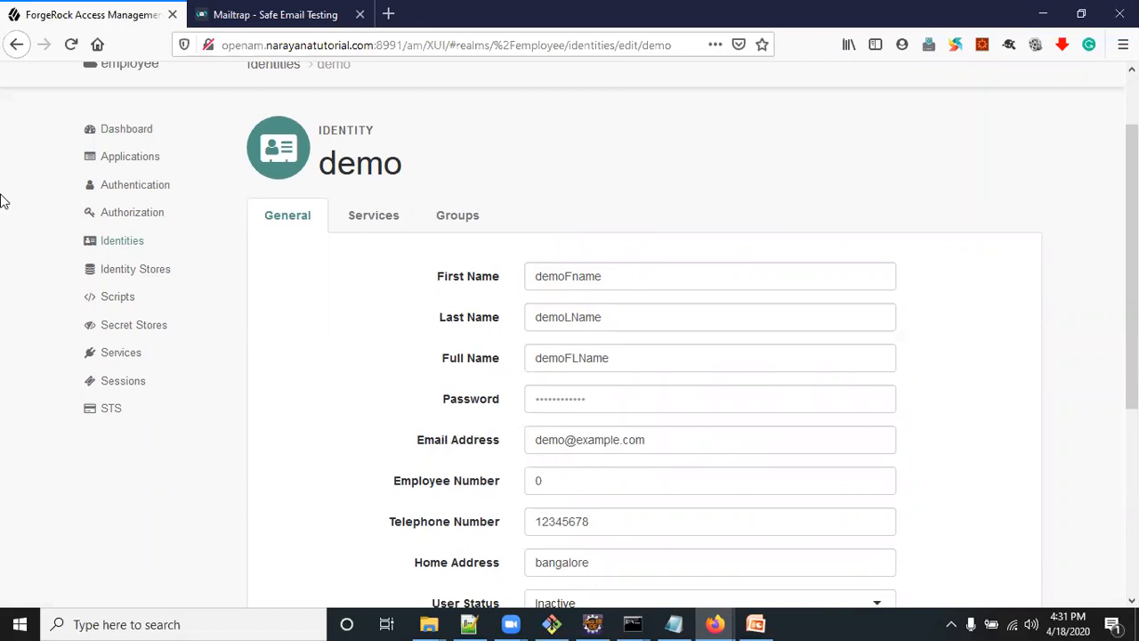
Return to the private window, reload the login page and check the employee realm and OTPTestNode service in its address
mouse_move(718, 623)
left_click(762, 581)
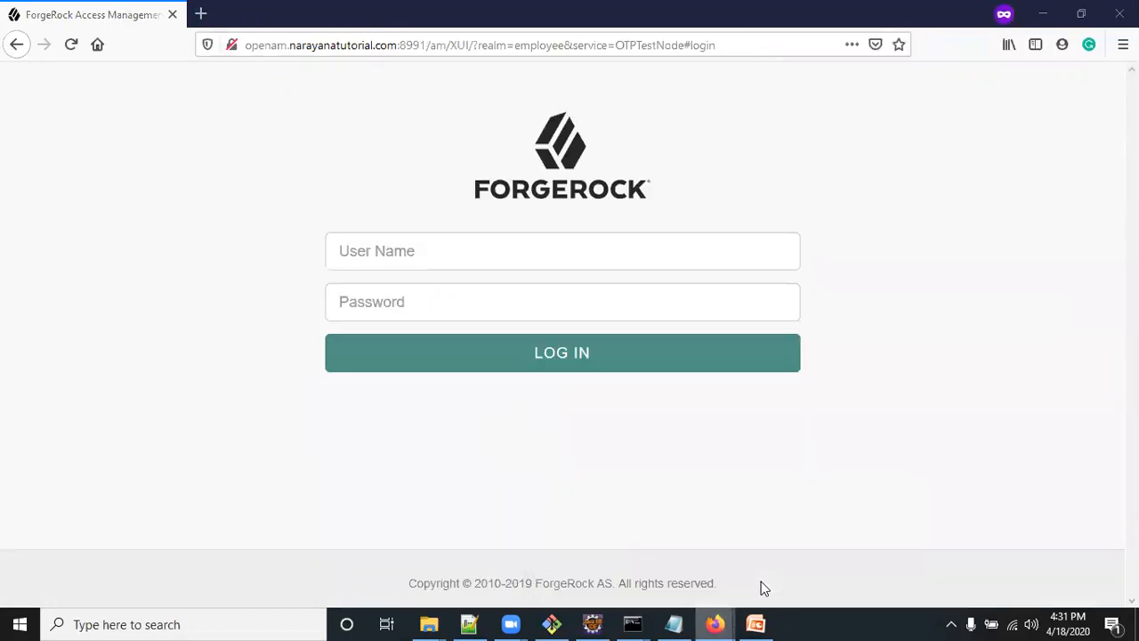
left_click(239, 49)
key("Return")
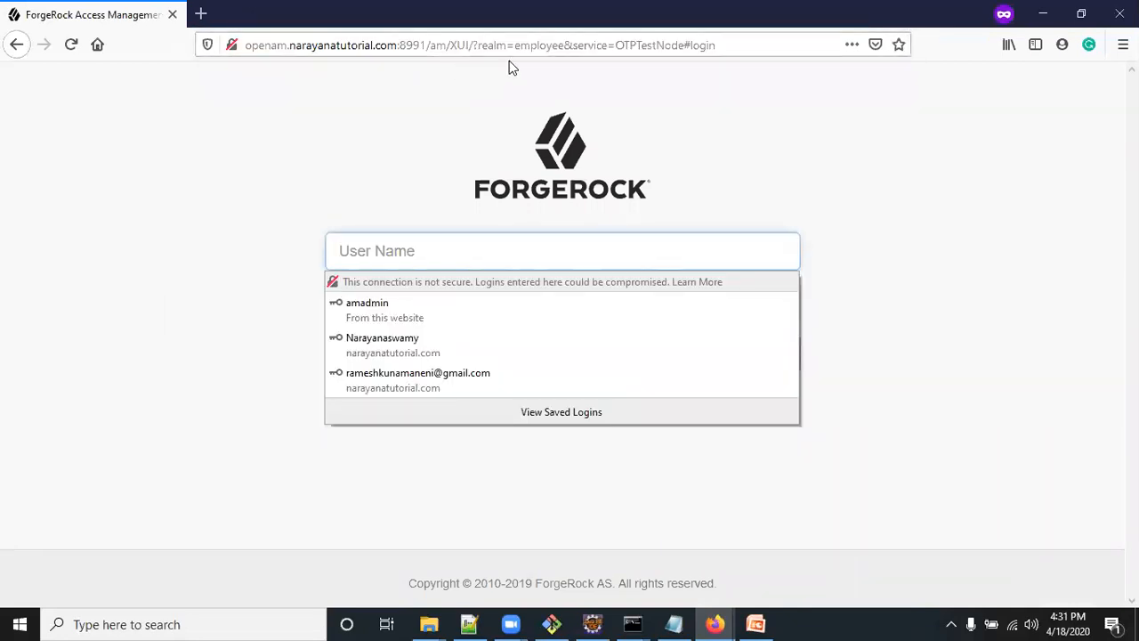
double_click(536, 45)
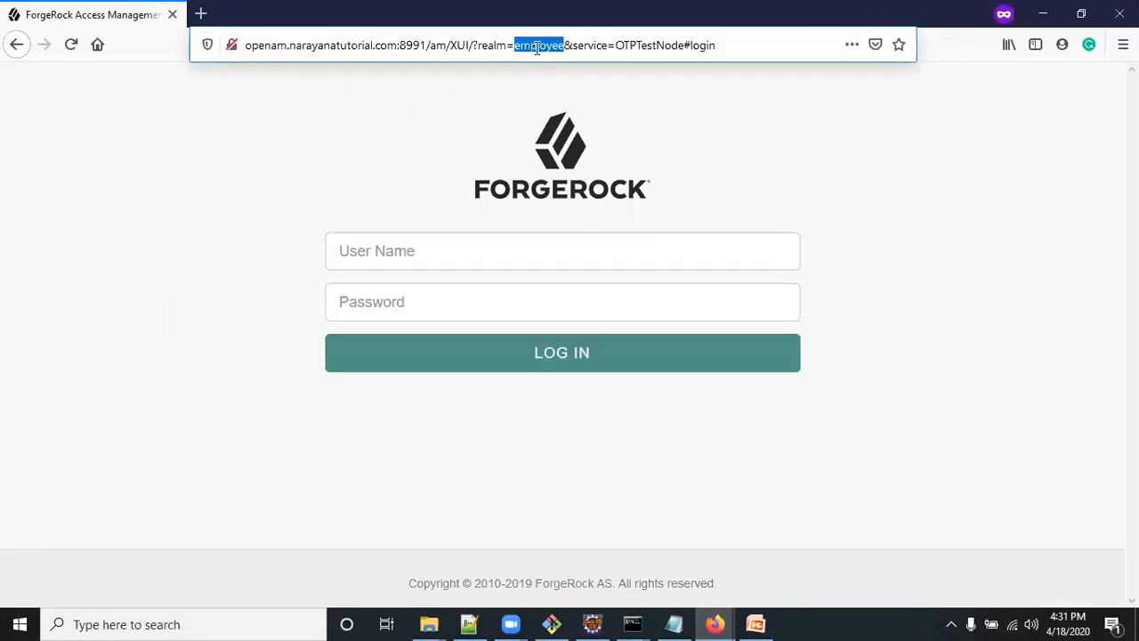
double_click(600, 45)
double_click(640, 46)
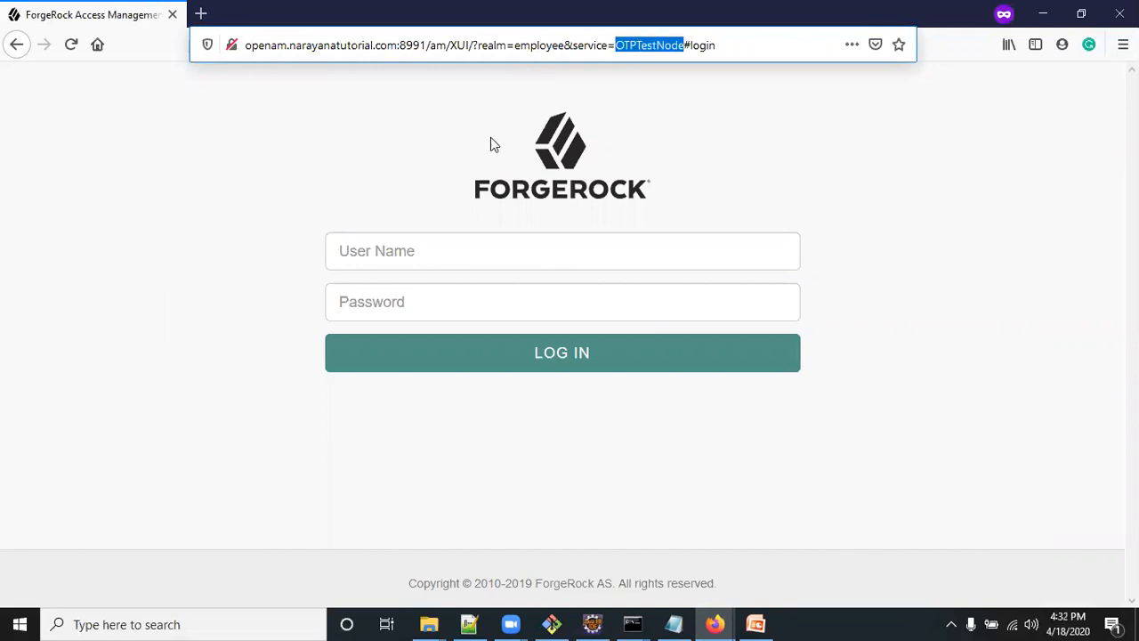
Try to log in through the OTPTestNode tree as demo with the account password
left_click(354, 251)
type("demo")
key("Tab")
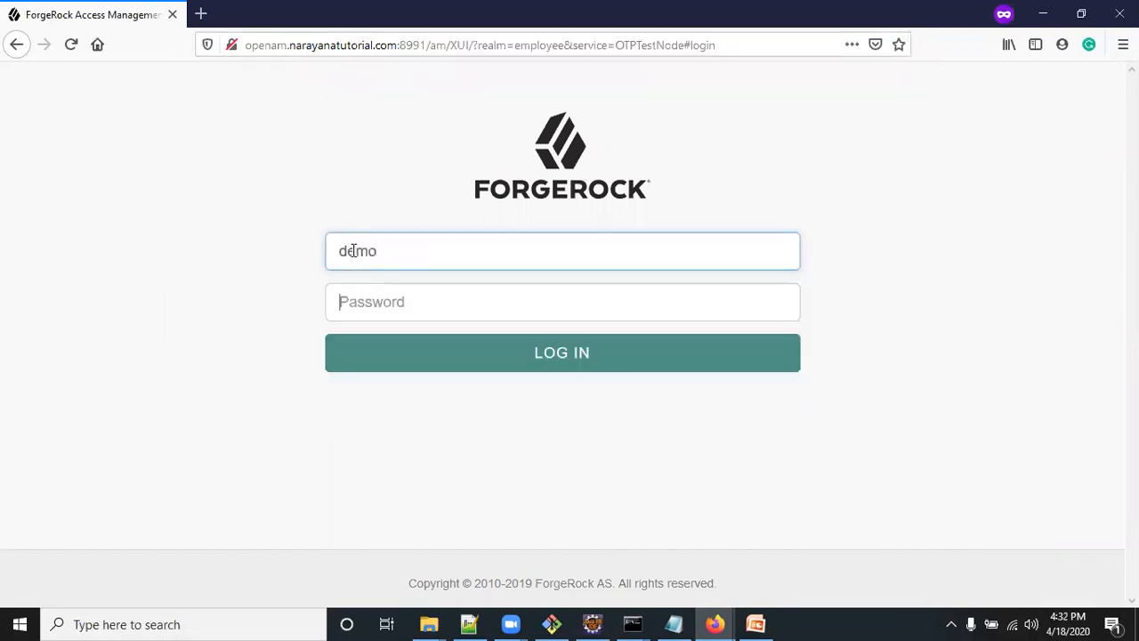
type("ch")
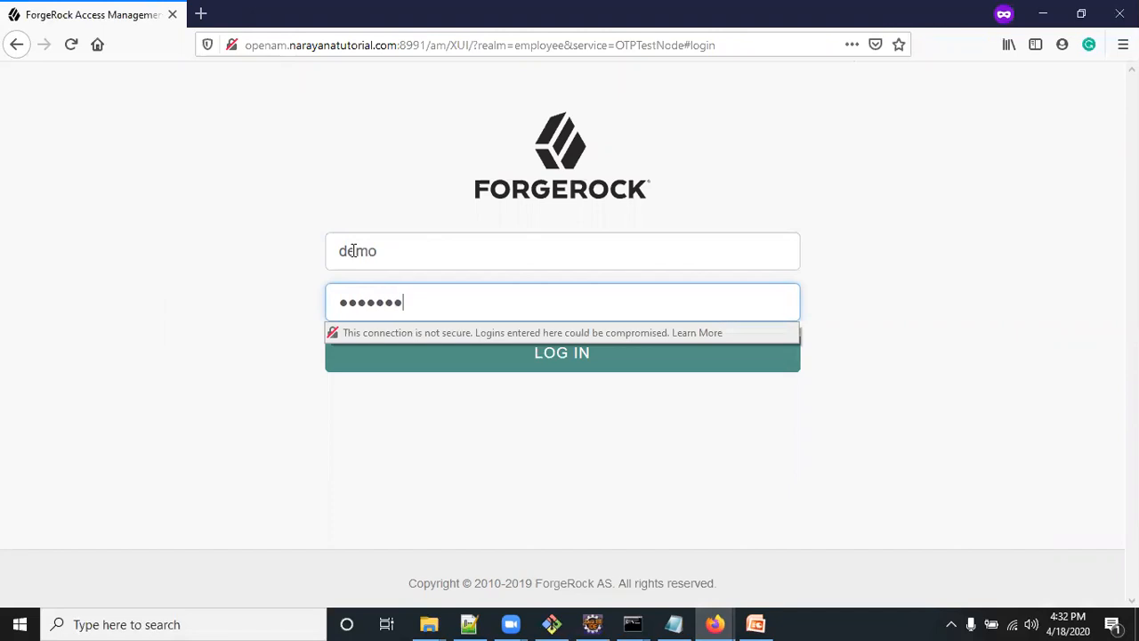
left_click(555, 357)
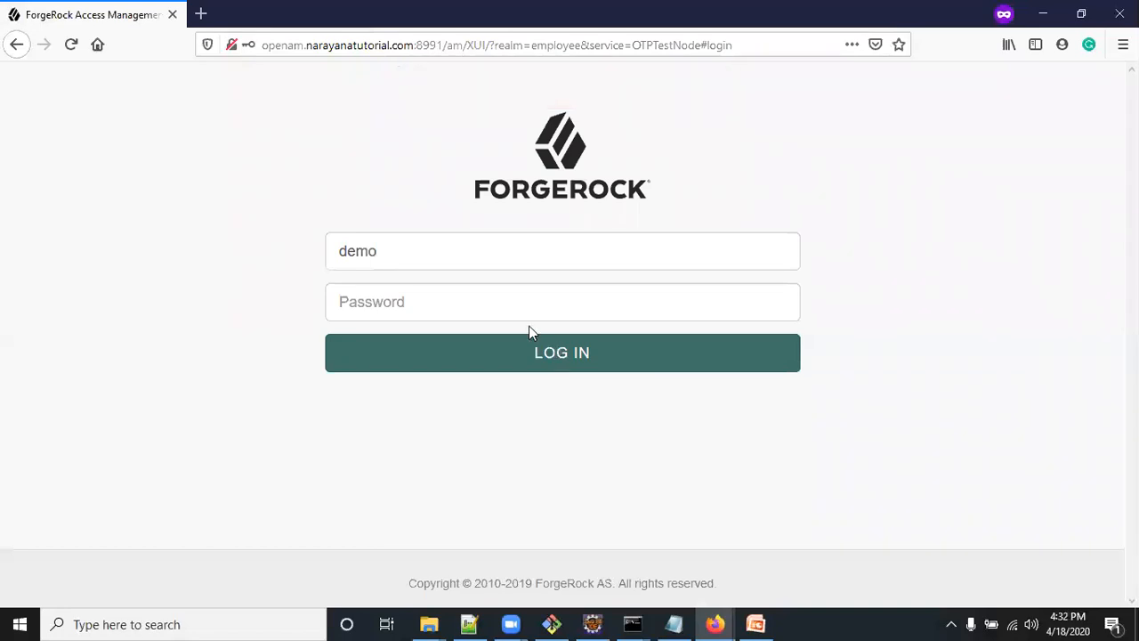
Enter the account password again for demo and resubmit the login
left_click(393, 294)
type("C")
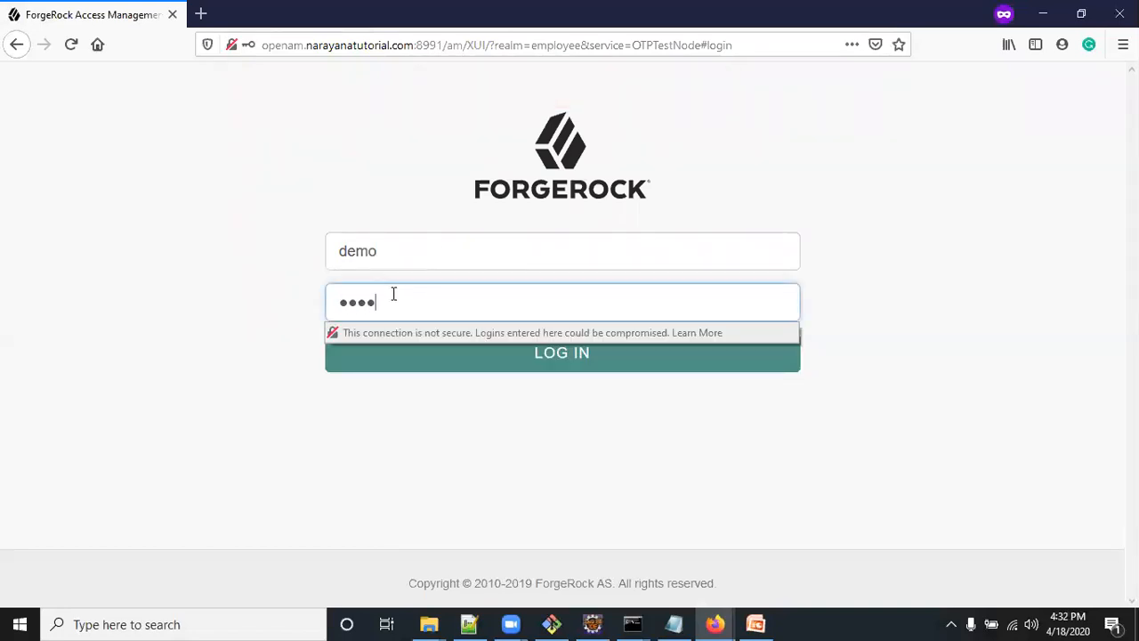
key("Return")
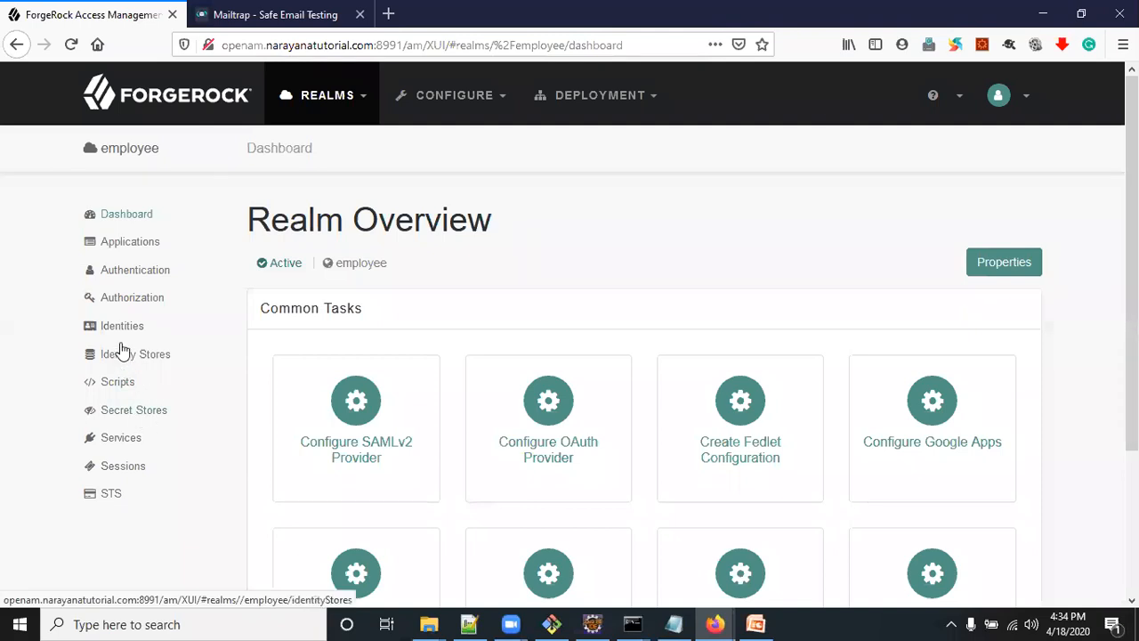
In the administration console, set the employee realm's demo identity to User Status Active and save the changes
left_click(124, 329)
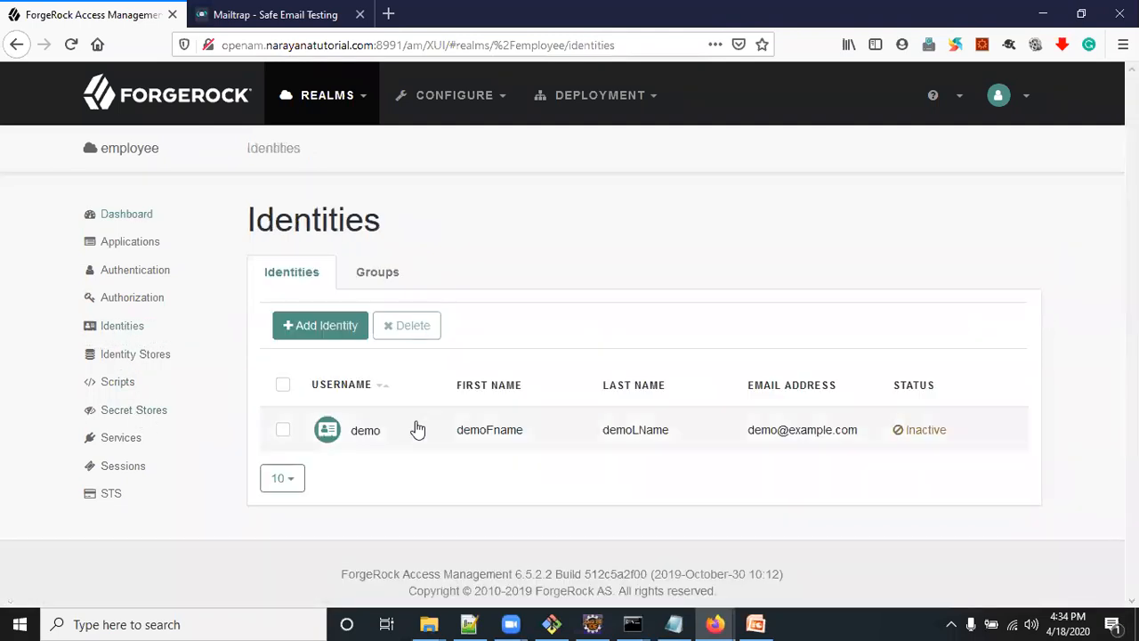
left_click(419, 429)
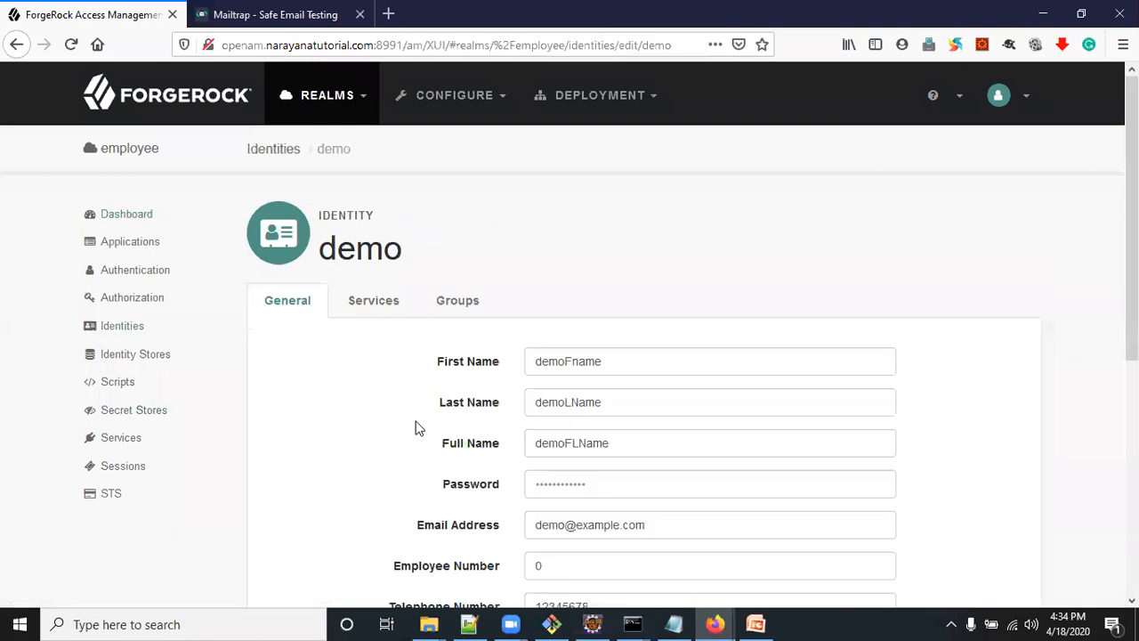
left_click(122, 329)
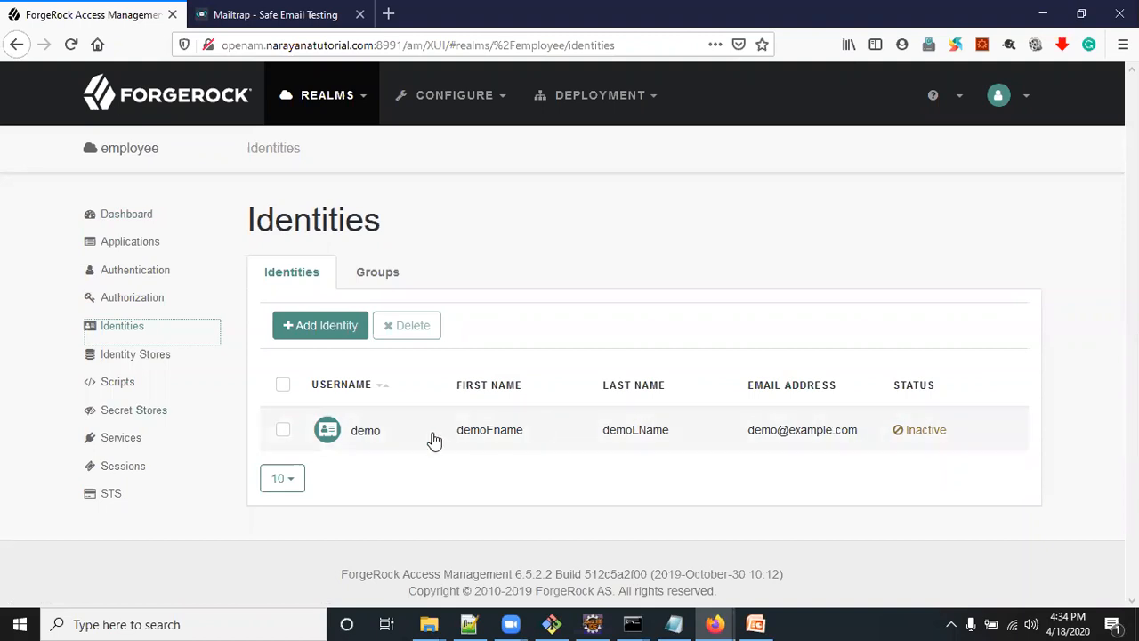
left_click(374, 430)
scroll(457, 420, "down", 4)
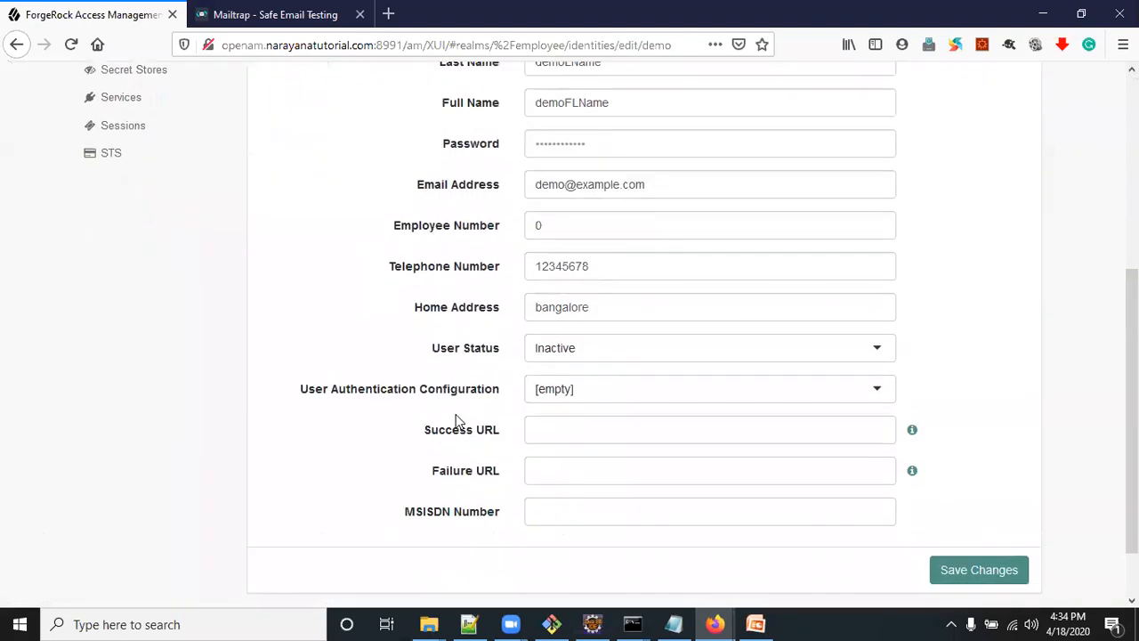
left_click(626, 348)
left_click(601, 381)
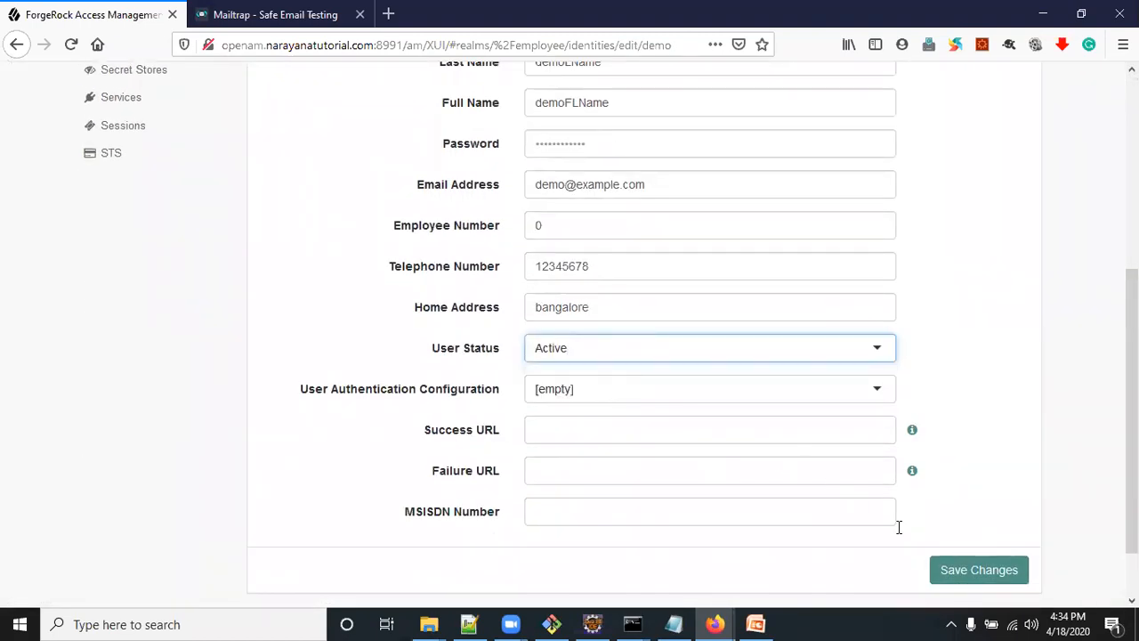
left_click(987, 573)
scroll(454, 415, "up", 1)
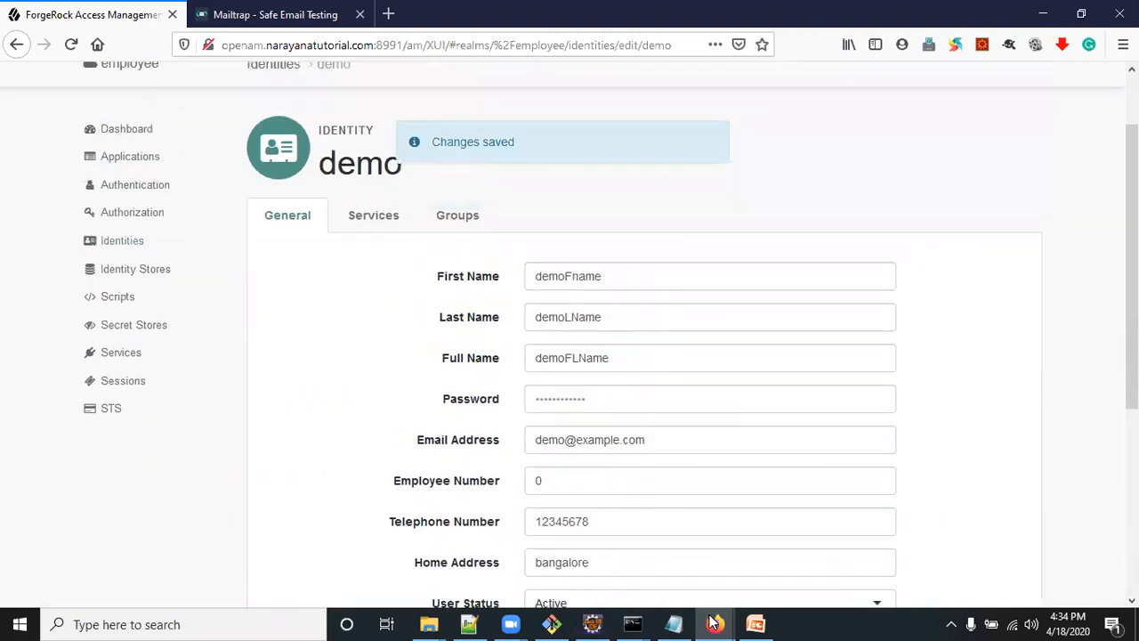
Switch to the private window and reload the OTPTestNode login page
mouse_move(715, 623)
left_click(788, 564)
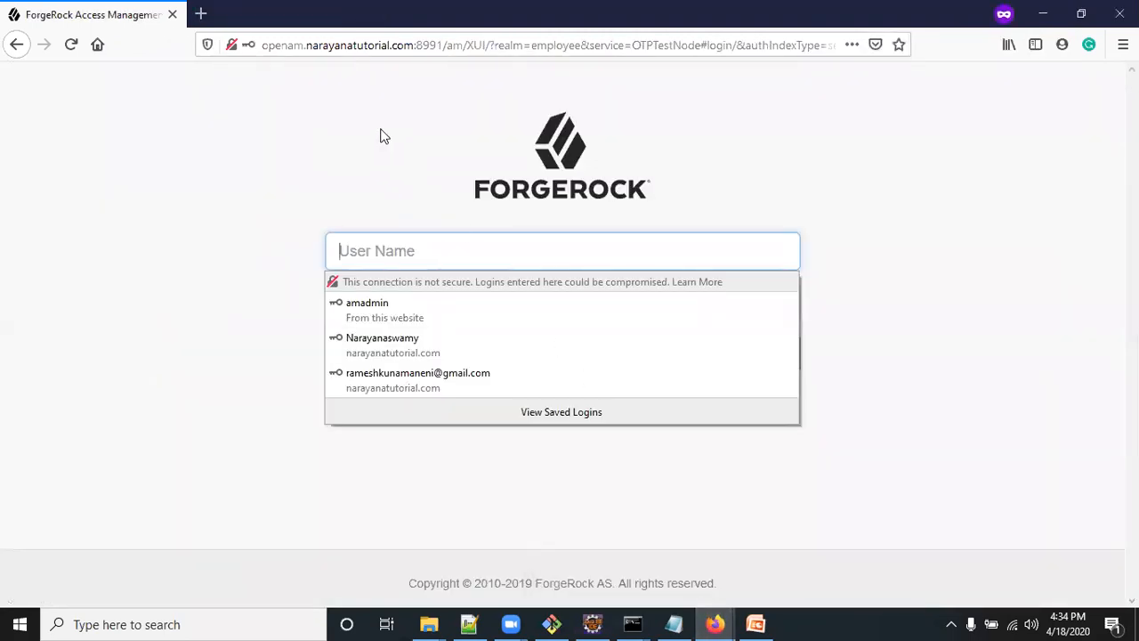
left_click(310, 45)
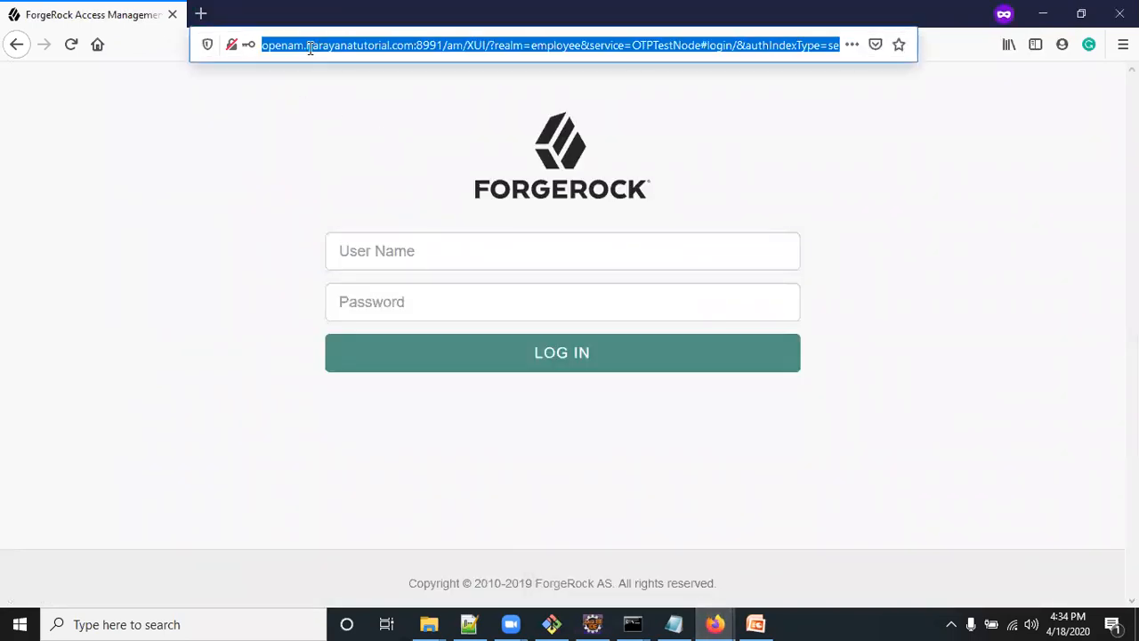
double_click(652, 45)
key("Return")
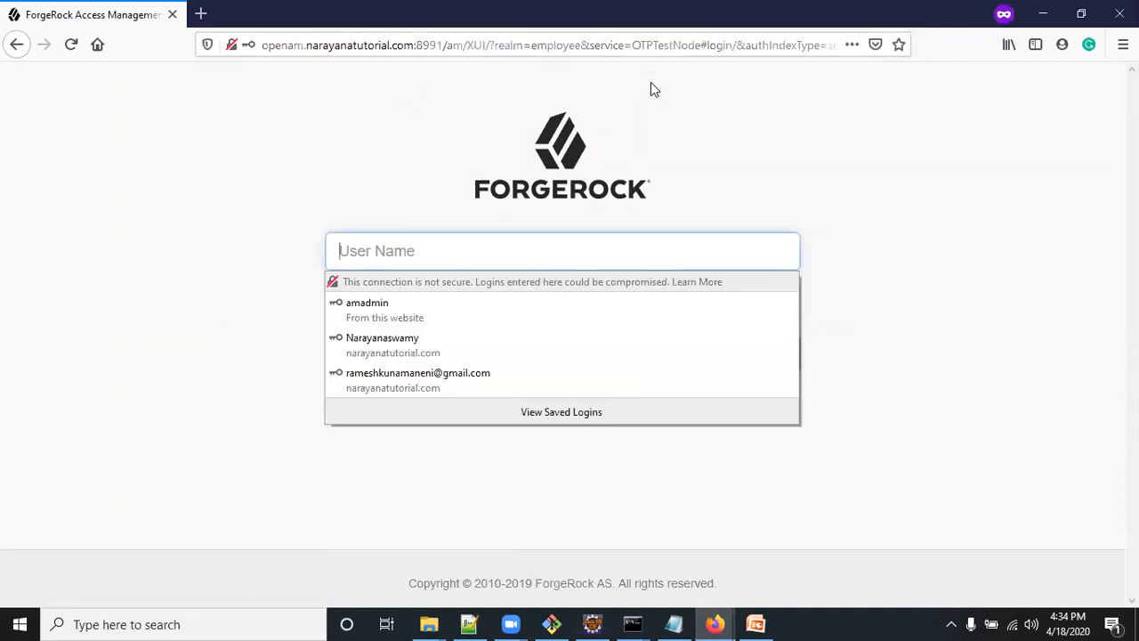
left_click(71, 45)
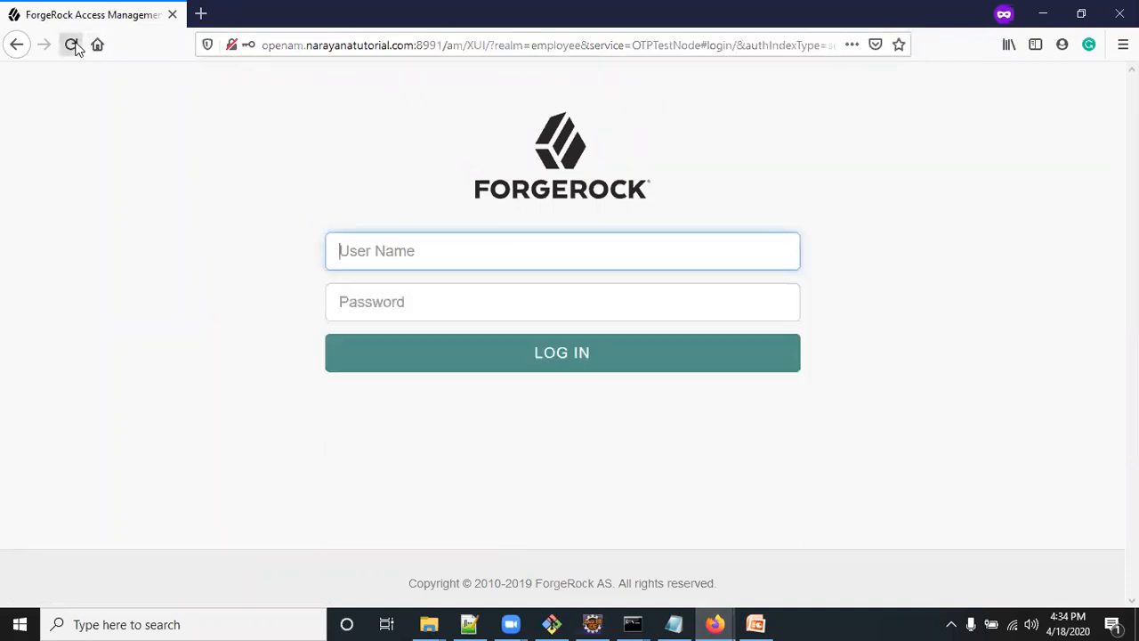
Log in as demo with the account password to reach the one-time password stage
left_click(411, 262)
type("demo")
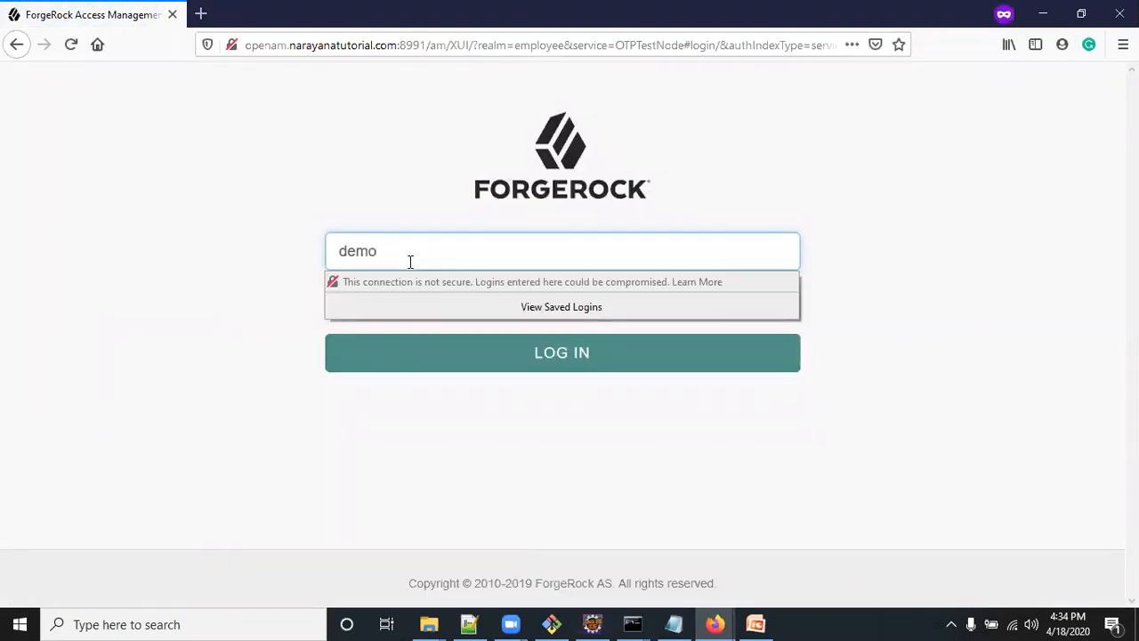
left_click(351, 297)
type("***")
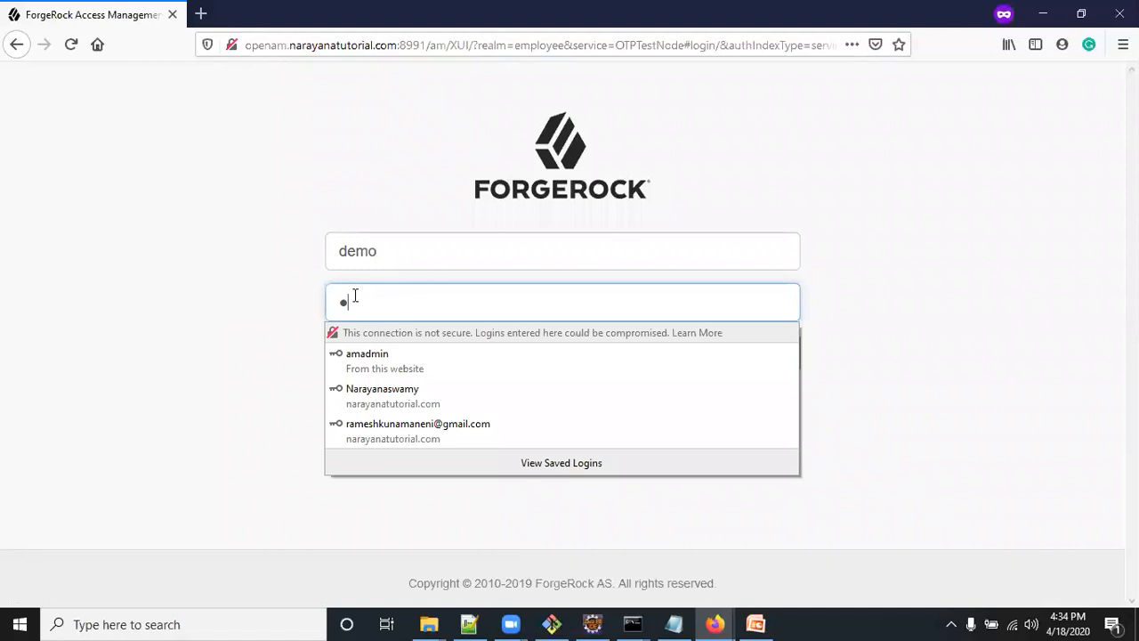
type("******")
left_click(426, 372)
left_click(426, 370)
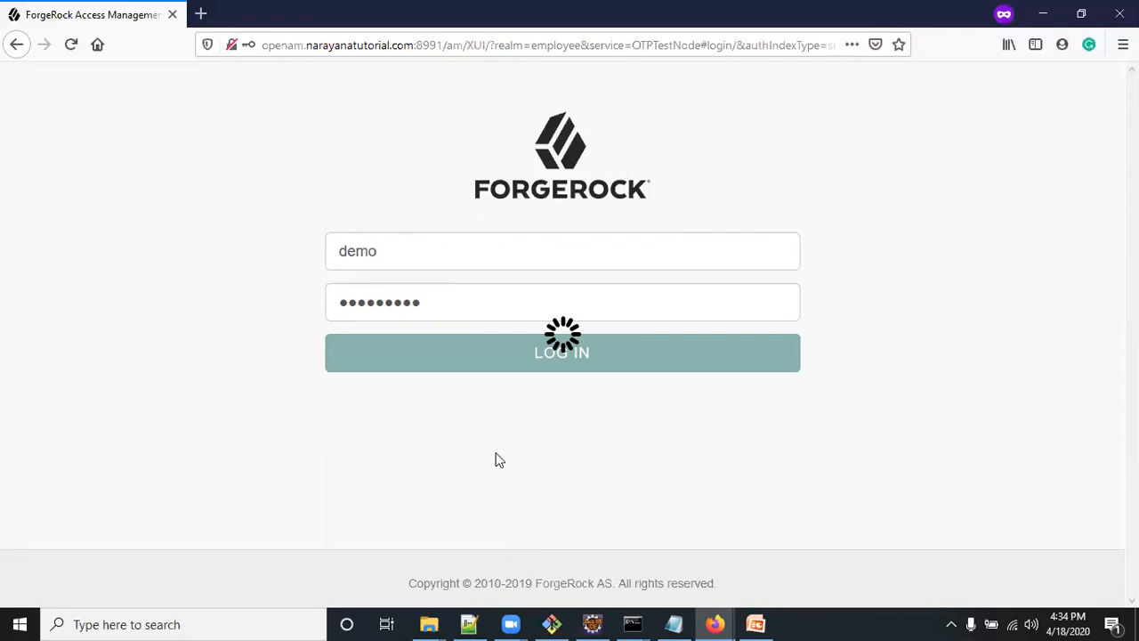
left_click(198, 235)
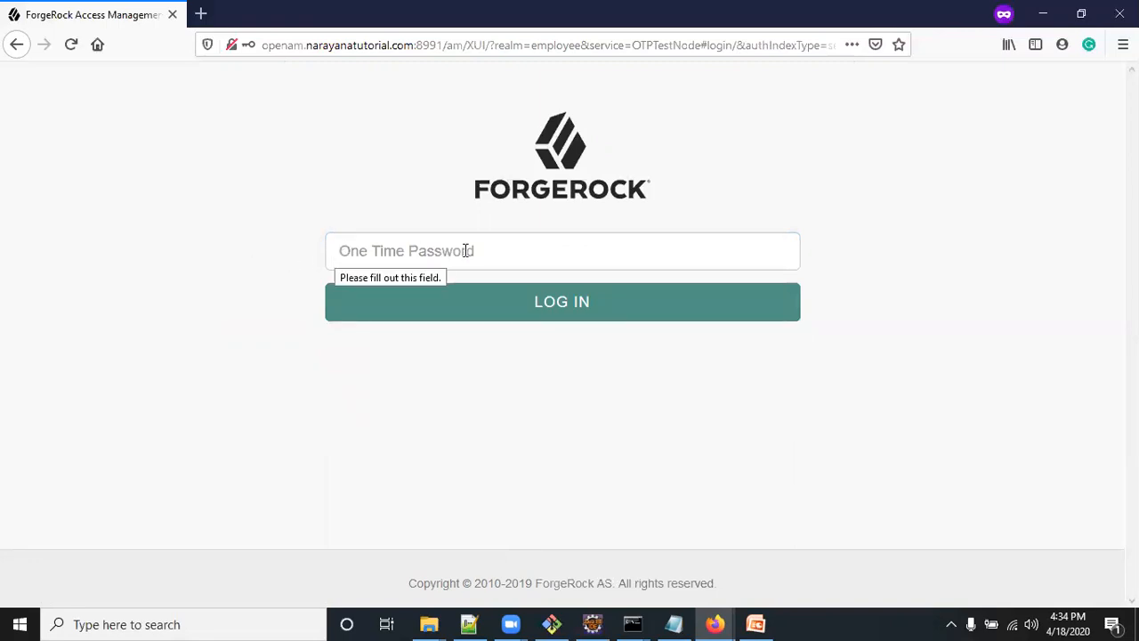
Refresh the Mailtrap inbox in the regular window, open the newest OpenAM One Time Password email and examine its code and sender
mouse_move(714, 623)
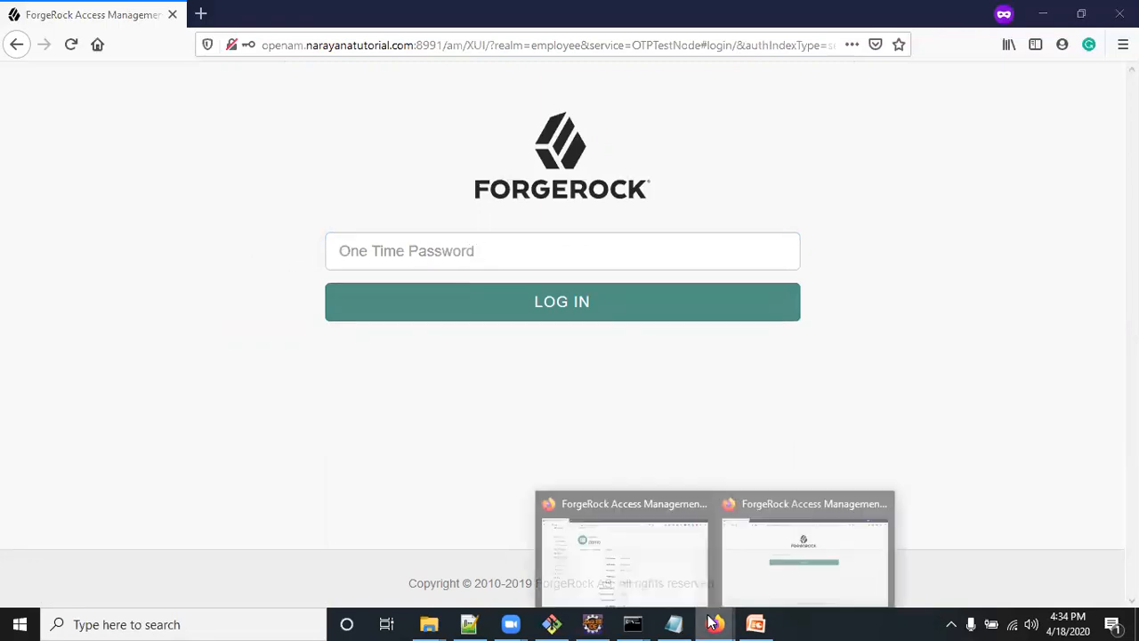
left_click(660, 572)
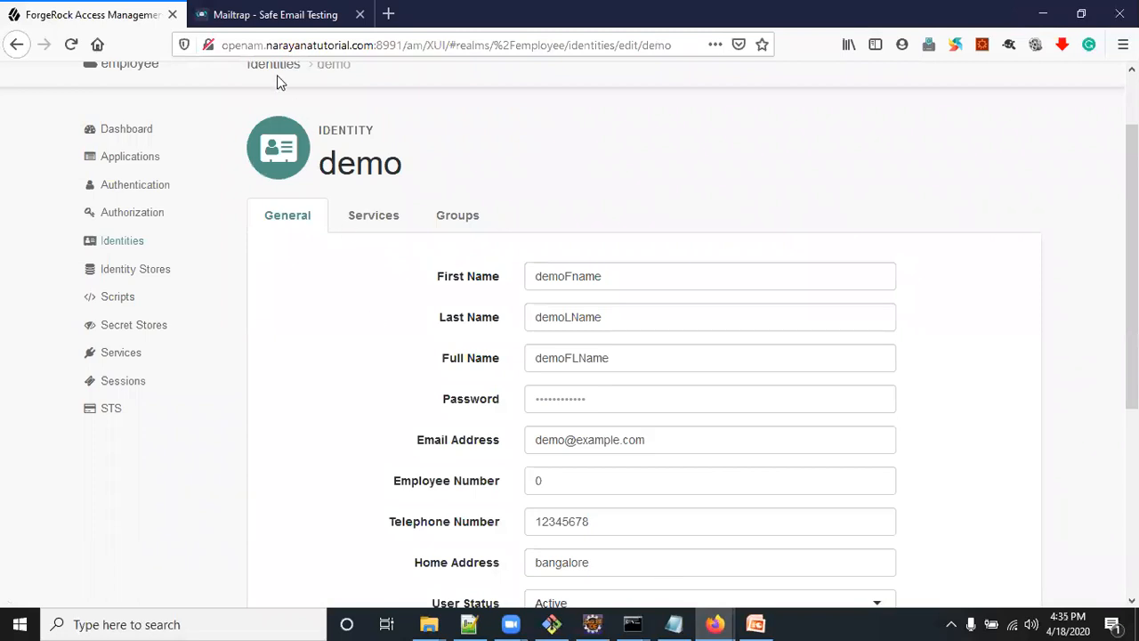
left_click(276, 27)
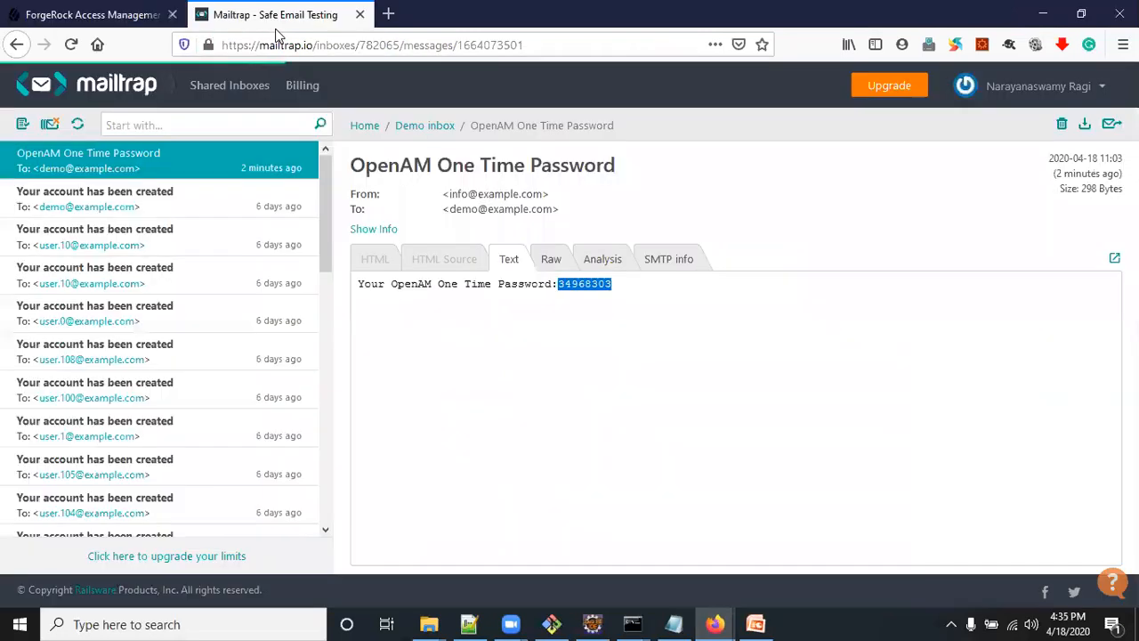
left_click(77, 124)
left_click(144, 169)
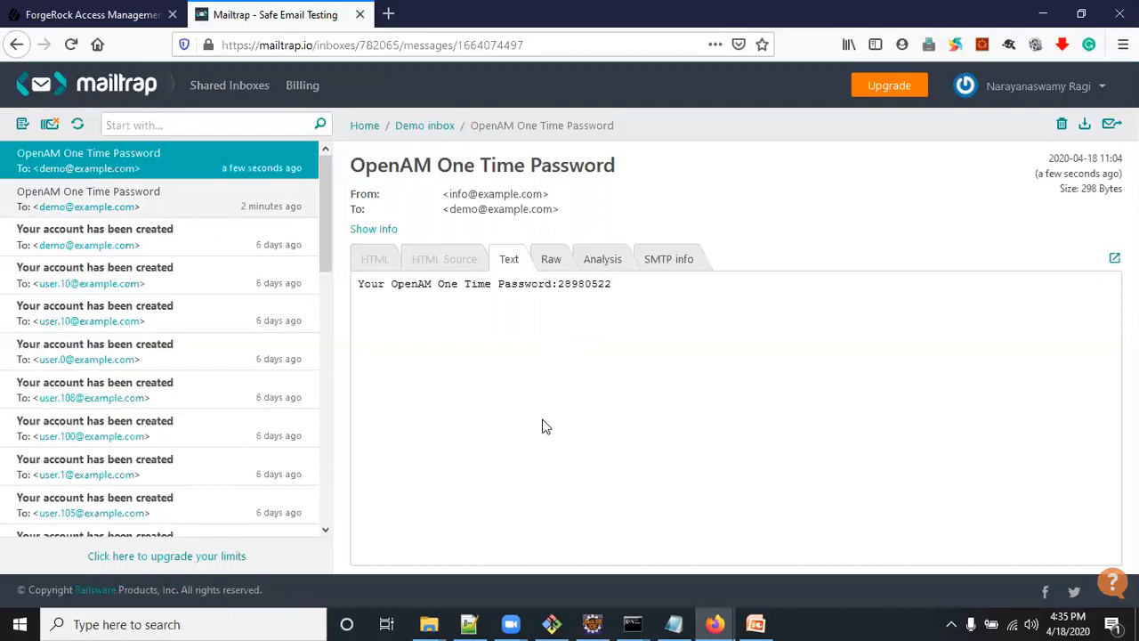
double_click(577, 284)
left_click_drag(448, 193, 546, 195)
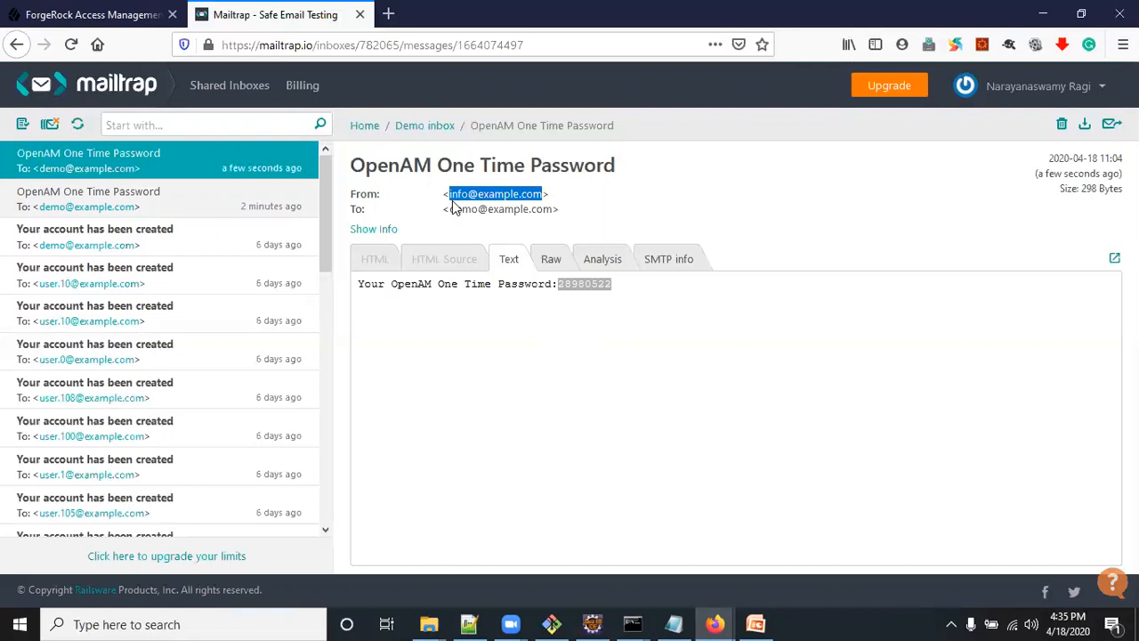
Check the email's recipient, copy its one-time code and switch to the private window with the one-time password page
left_click_drag(449, 207, 545, 210)
double_click(584, 285)
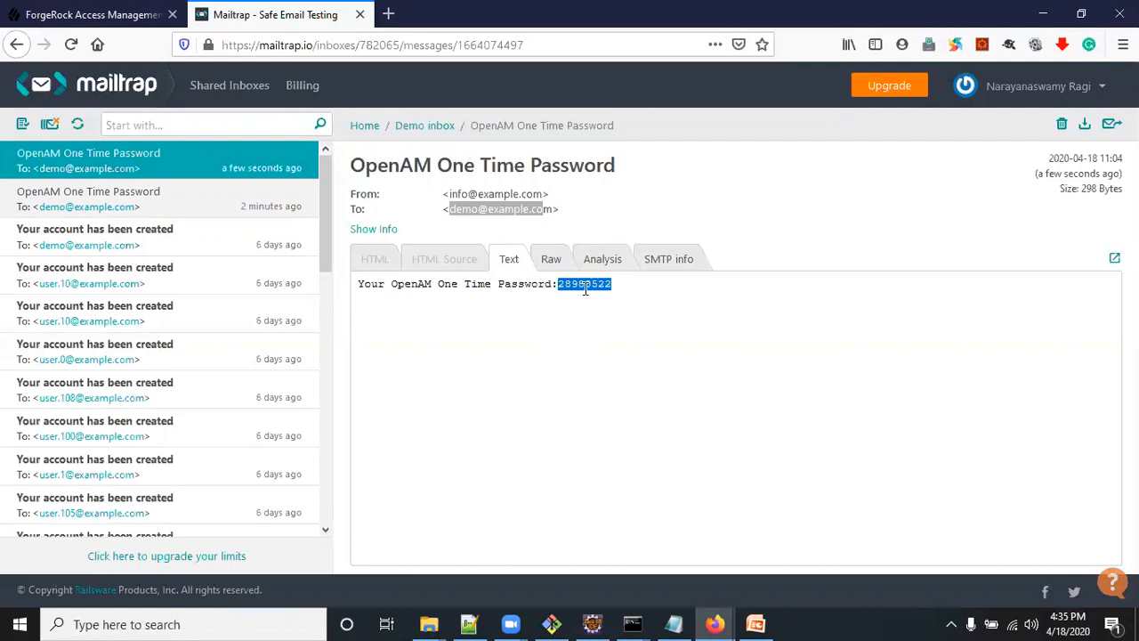
left_click(715, 624)
left_click(771, 551)
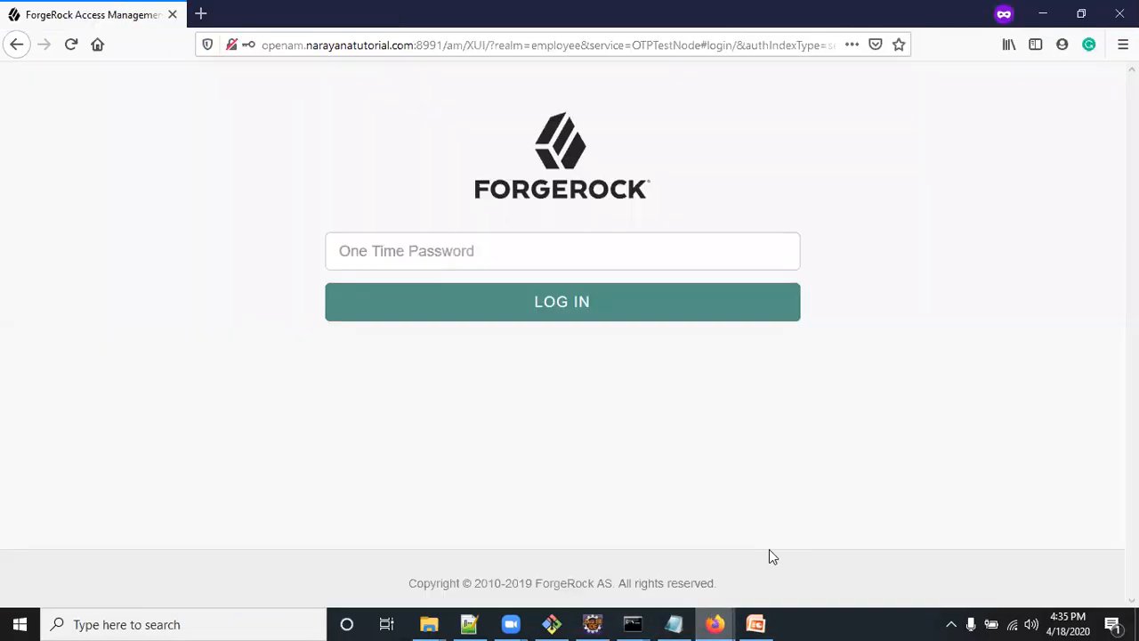
Try to log in with an incorrect one-time password made of the emailed code plus extra characters
left_click(443, 252)
key("ctrl+v")
left_click(249, 285)
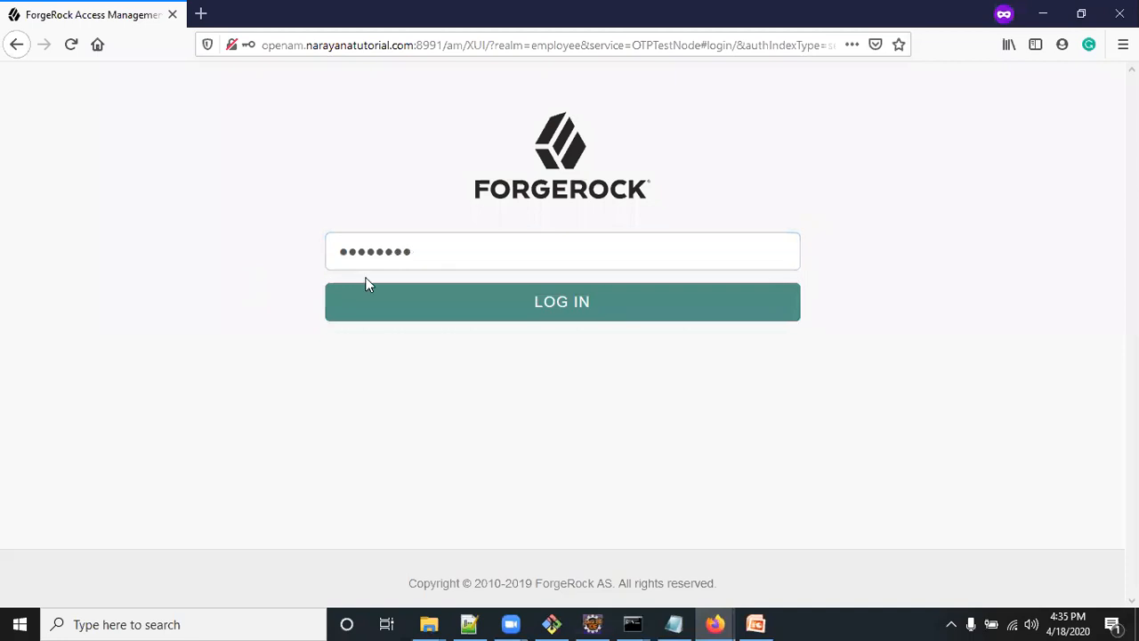
left_click(445, 253)
type("•••••••")
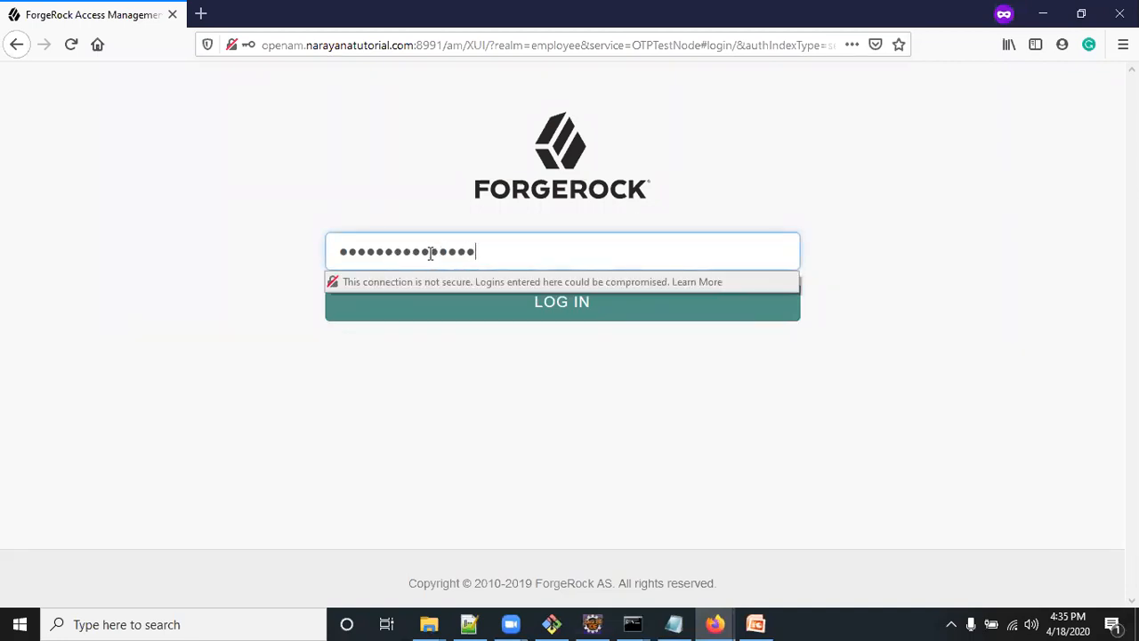
left_click(552, 365)
left_click(564, 309)
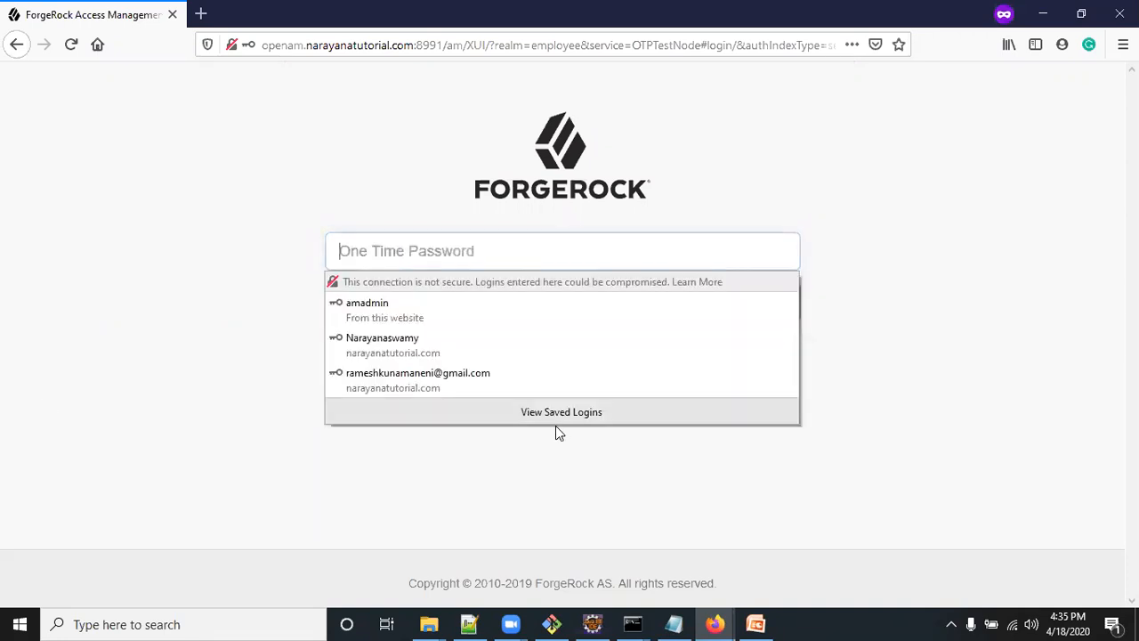
Enter the emailed code as the one-time password and log in as the demo user
left_click(448, 251)
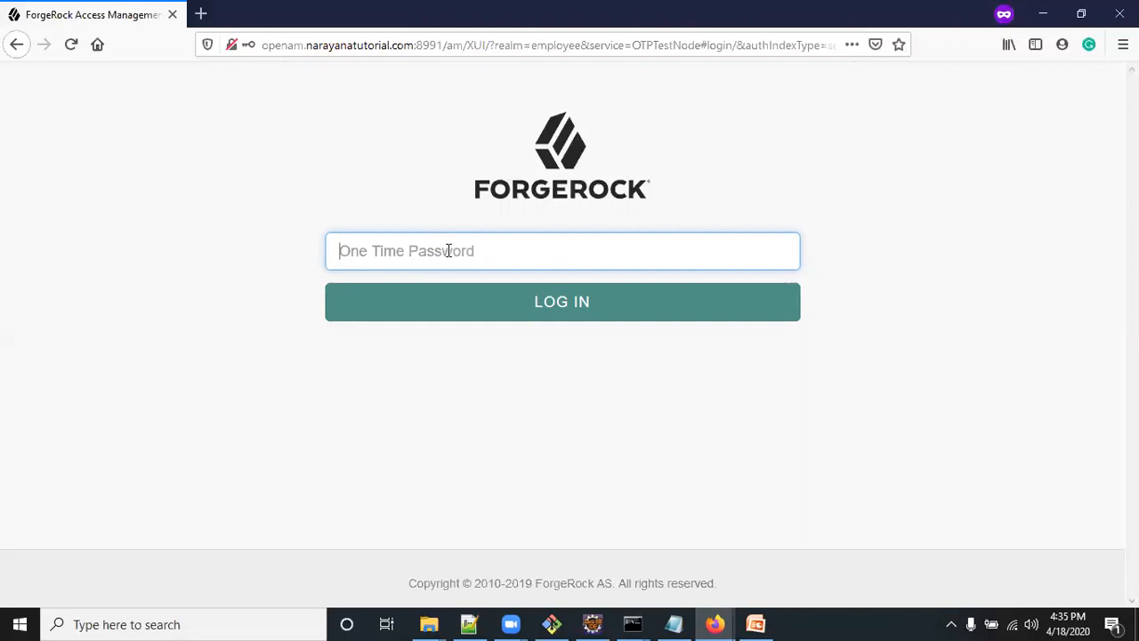
key("ctrl+v")
left_click(452, 412)
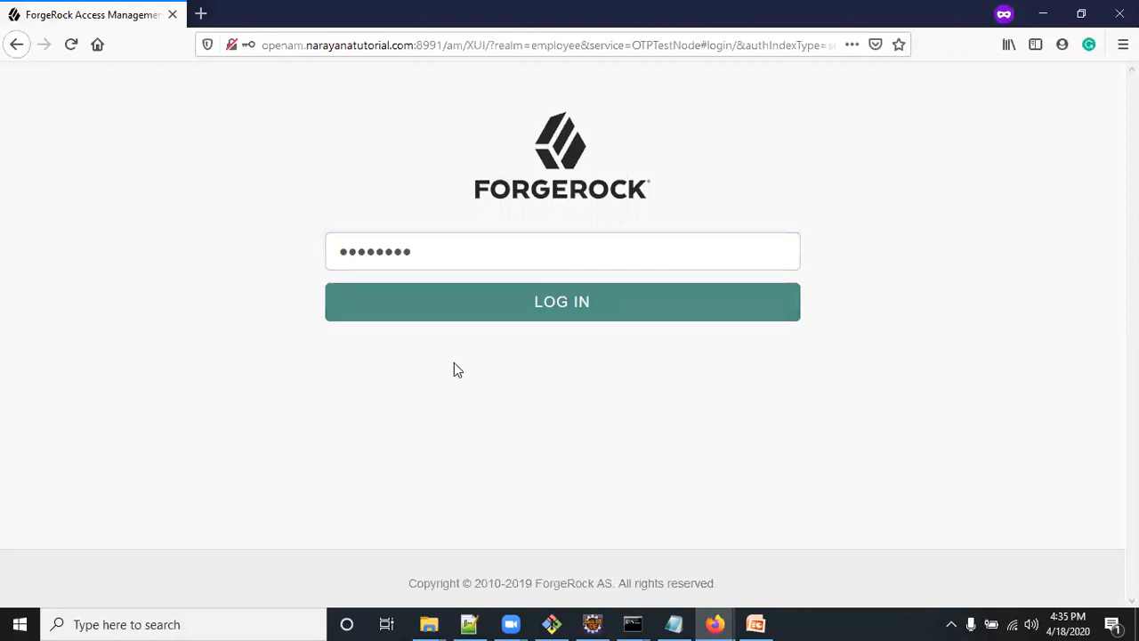
left_click(534, 302)
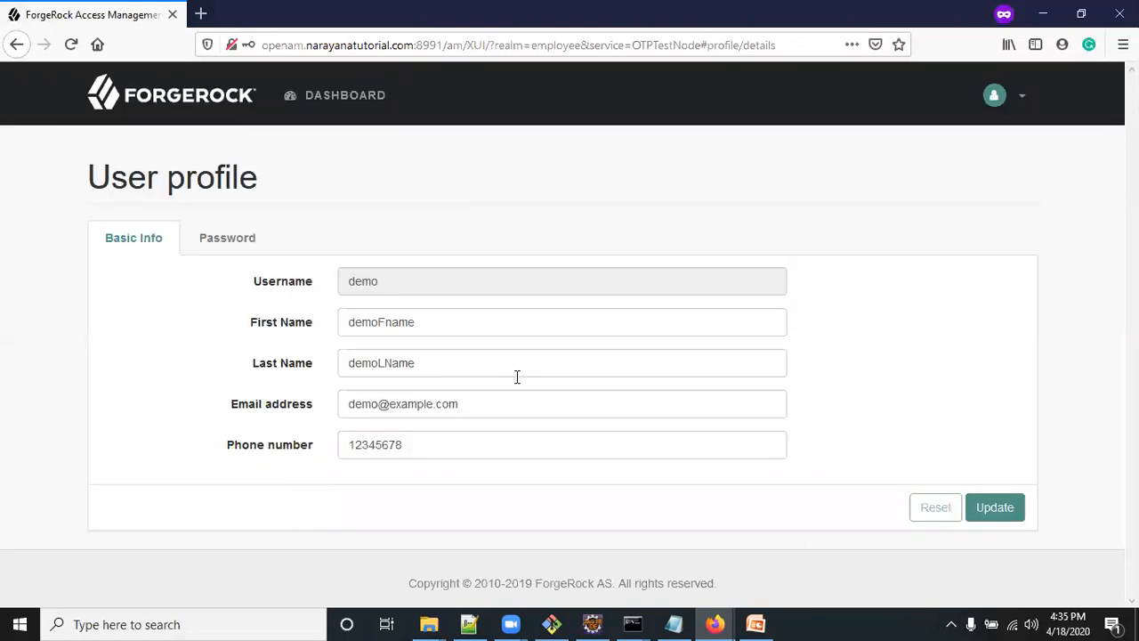
left_click(1013, 102)
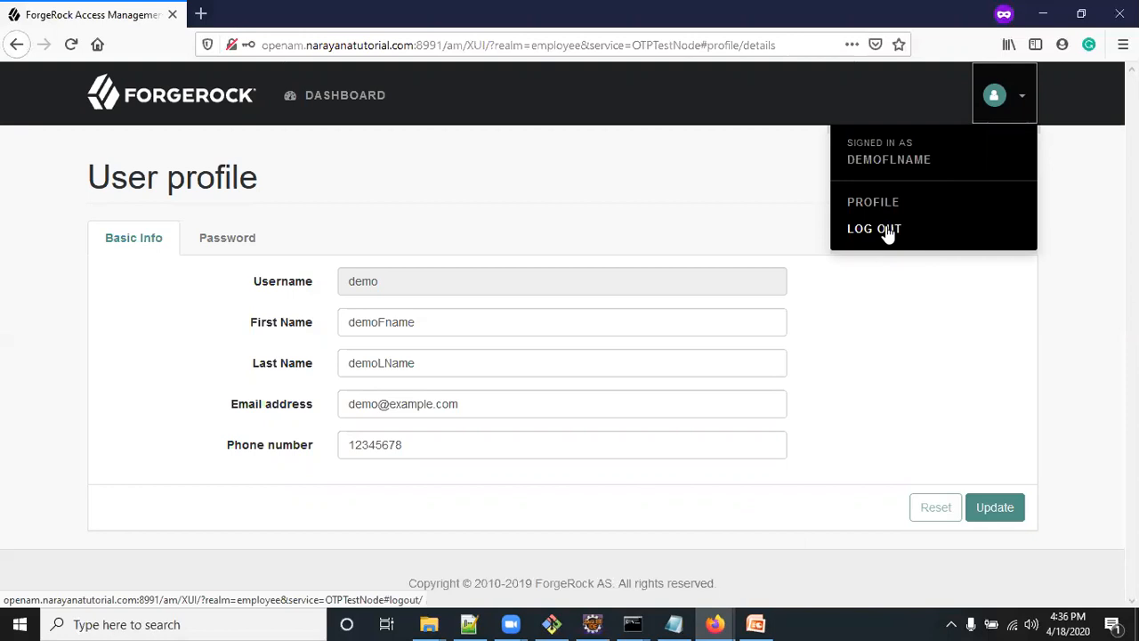
left_click(720, 214)
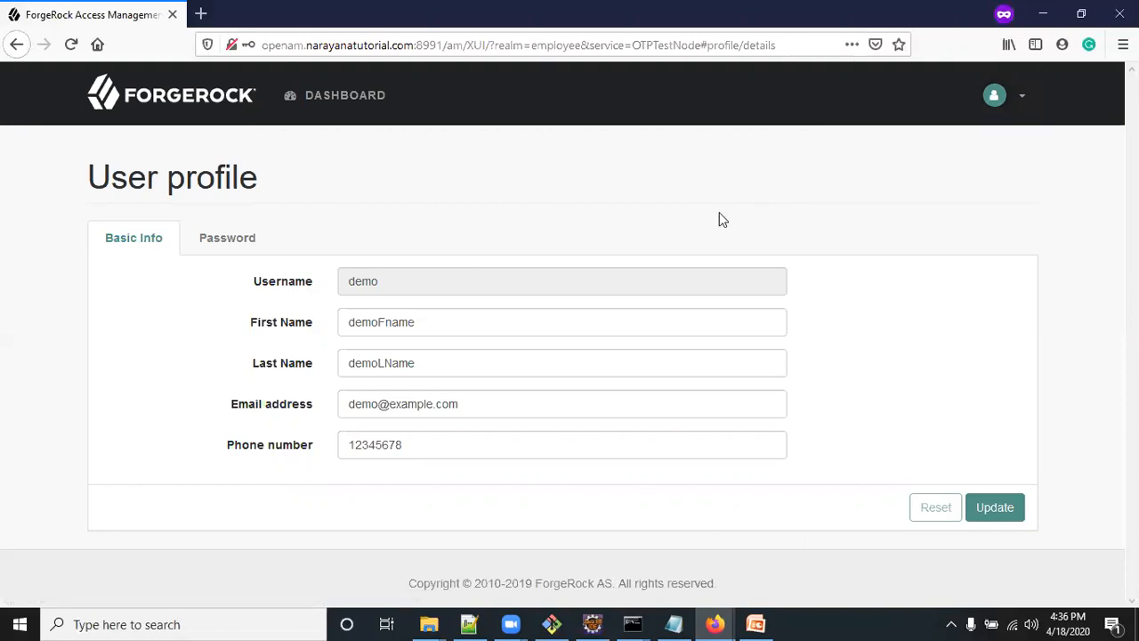
key("super+d")
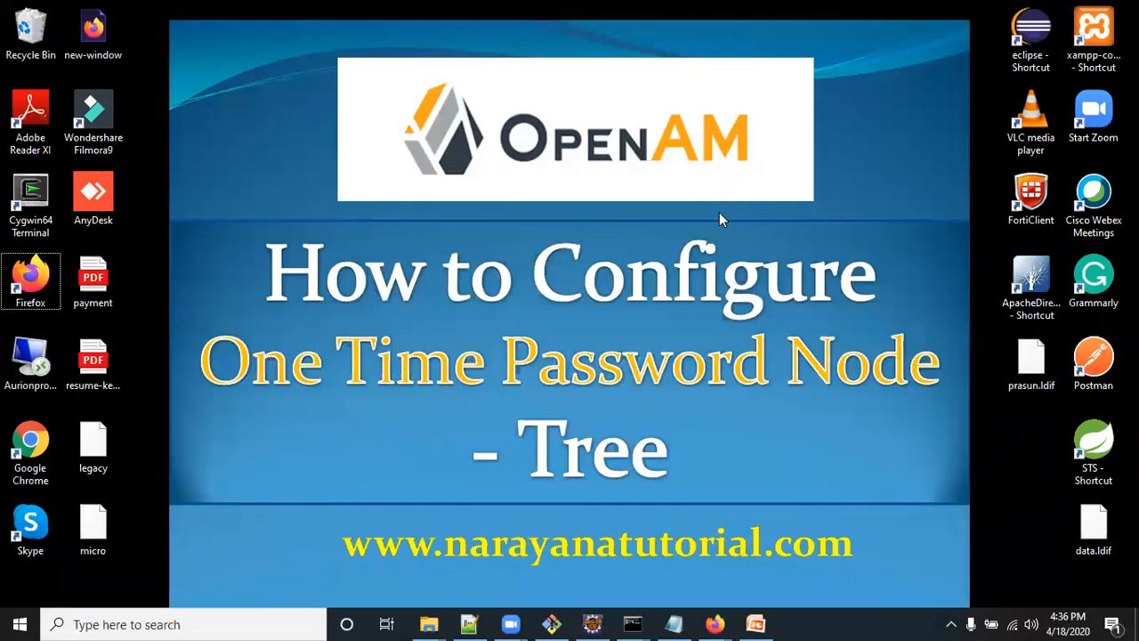
Switch to the regular window's administration console and open the employee realm's OTPTestNode authentication tree
mouse_move(715, 624)
left_click(667, 572)
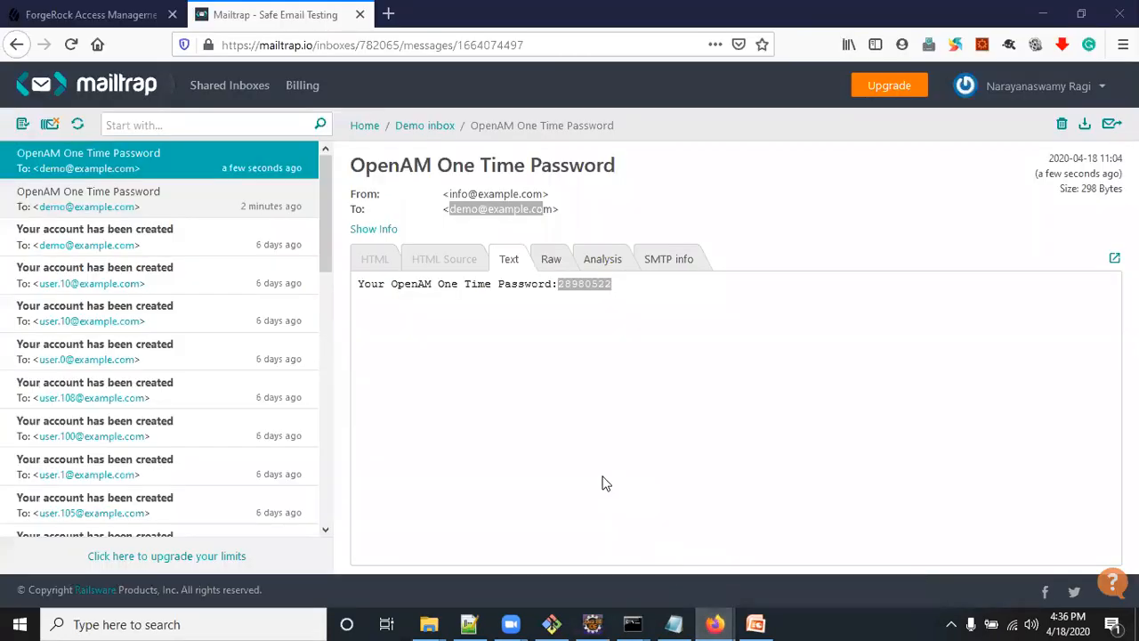
left_click(124, 15)
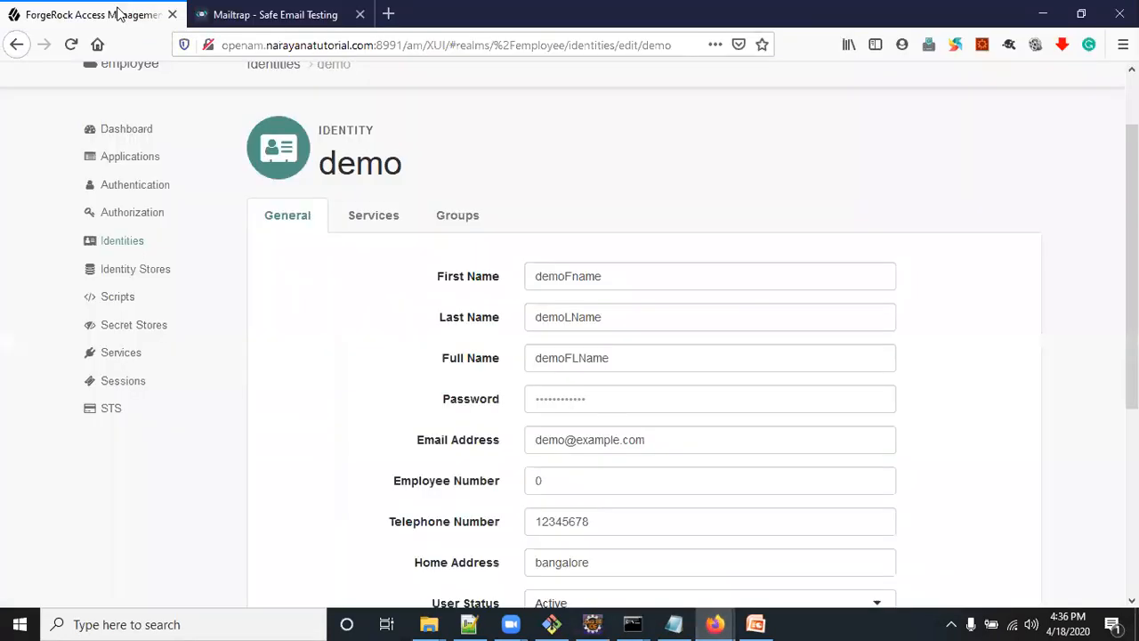
left_click(138, 186)
left_click(141, 301)
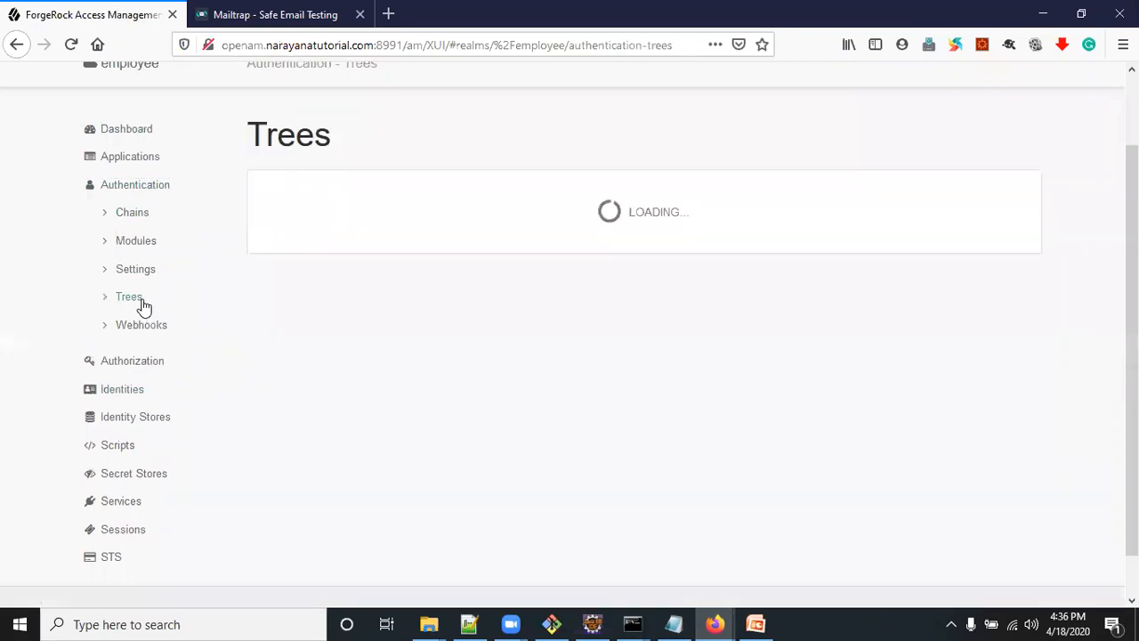
scroll(437, 546, "down", 4)
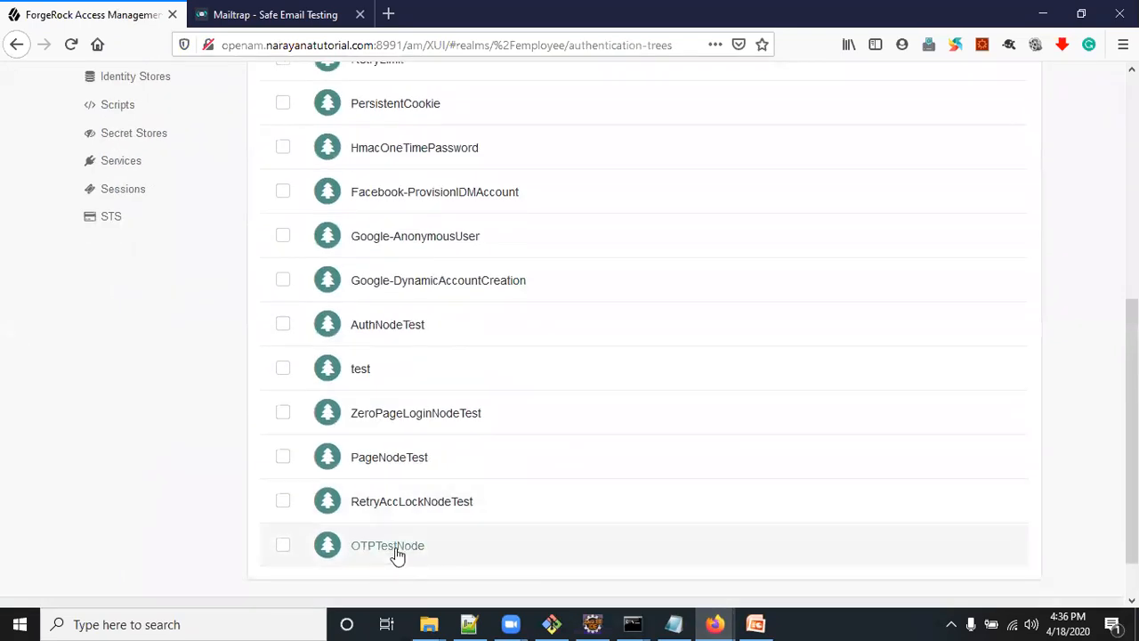
left_click(392, 546)
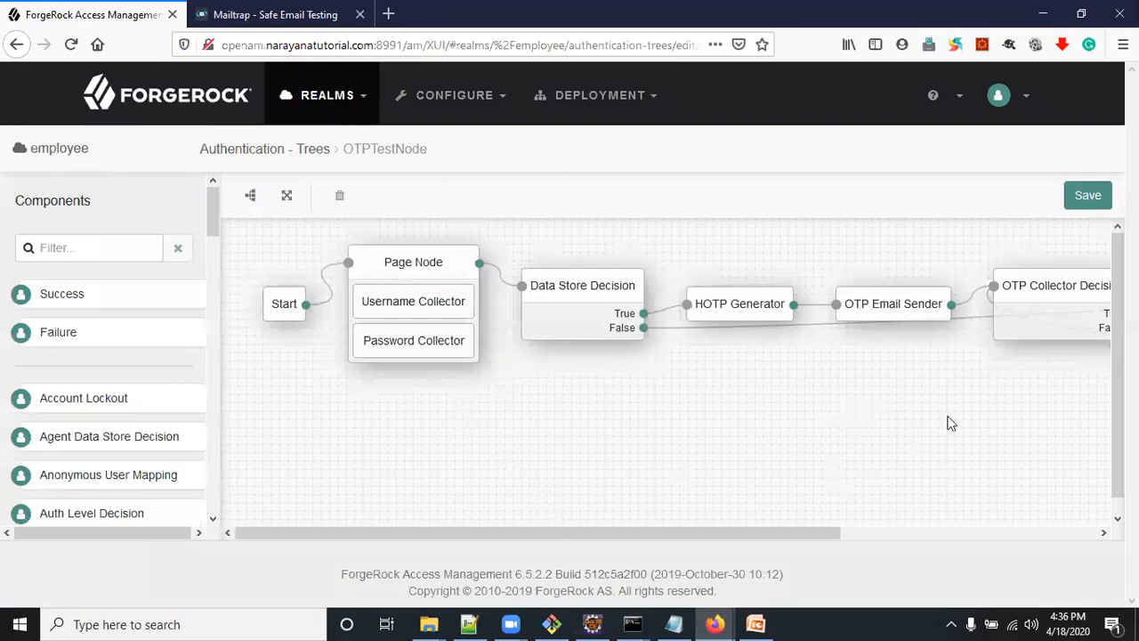
Examine the OTPTestNode tree's nodes and connections from Start to Failure, and return to the desktop
left_click(868, 534)
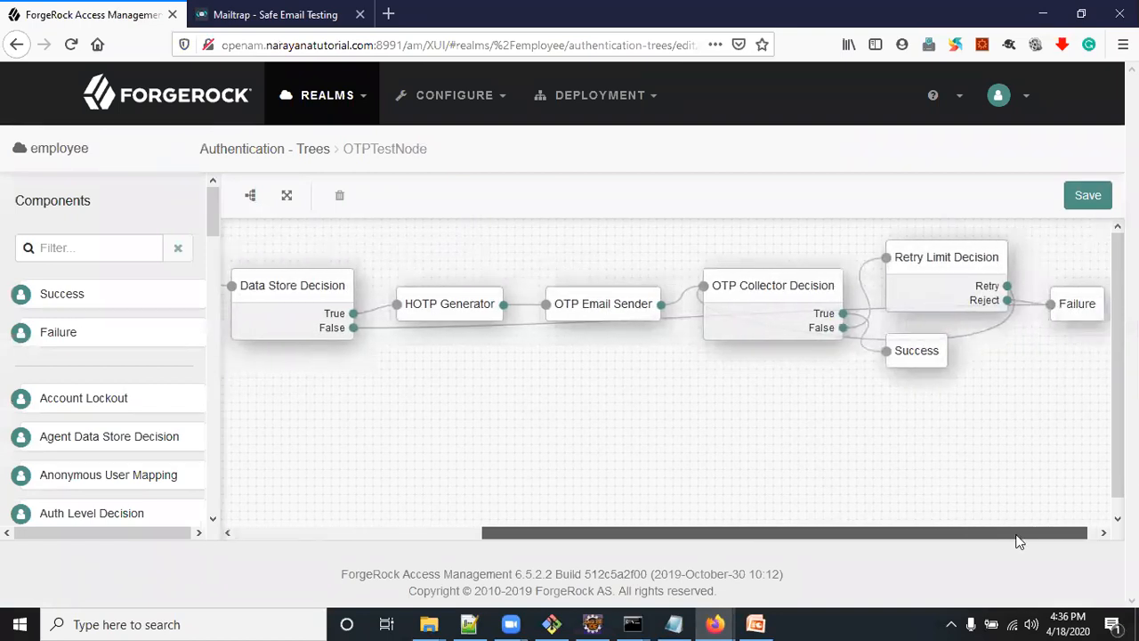
left_click_drag(1031, 534, 528, 522)
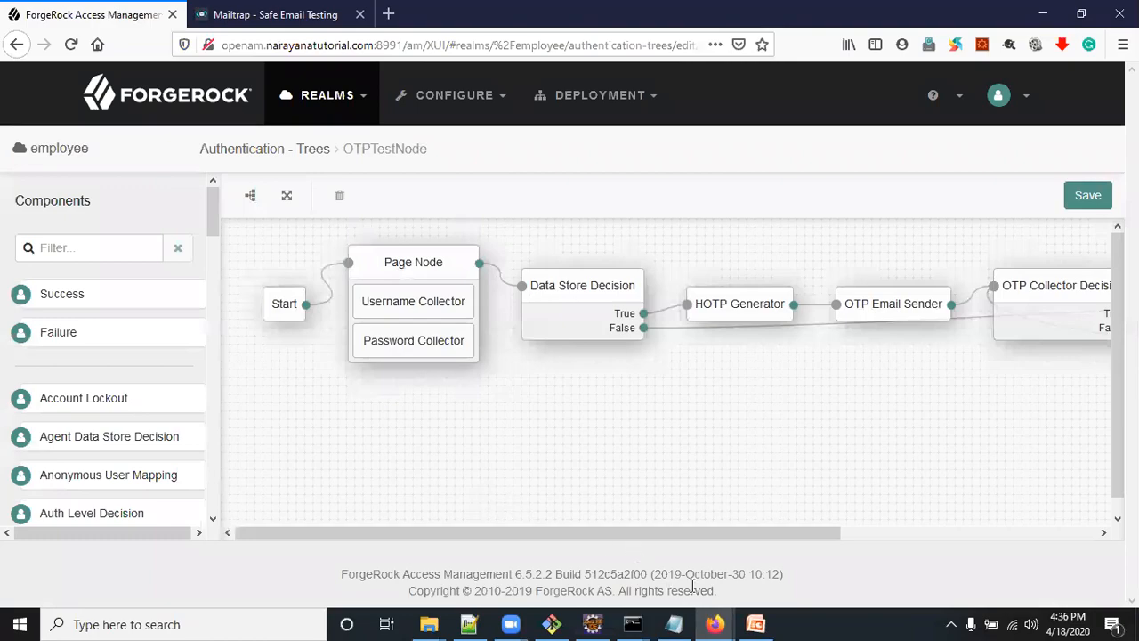
key("super+d")
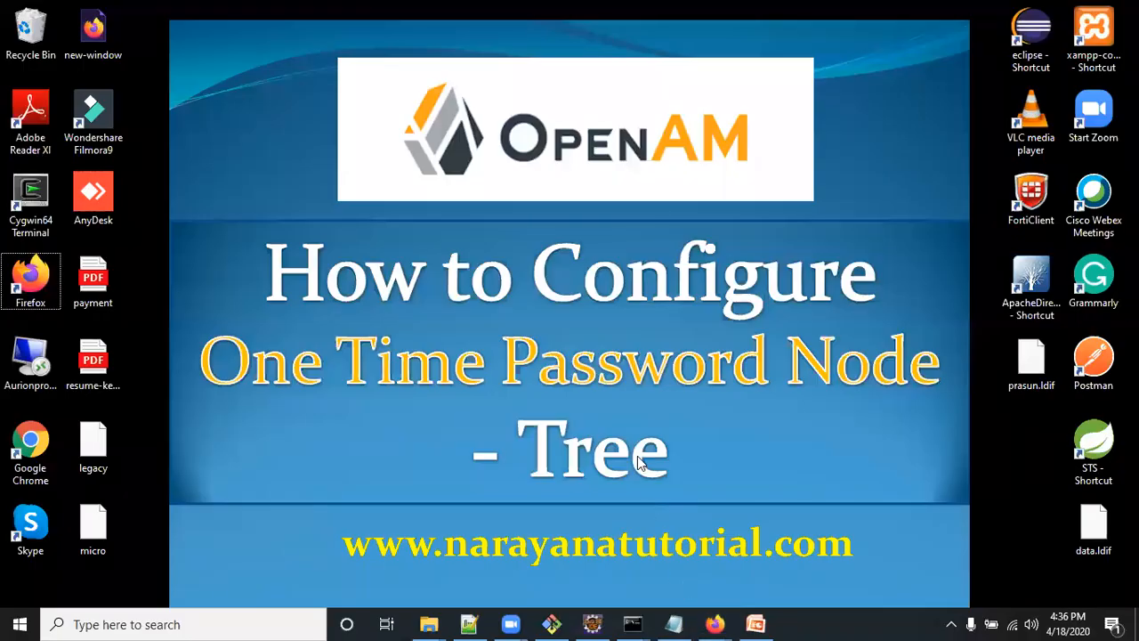